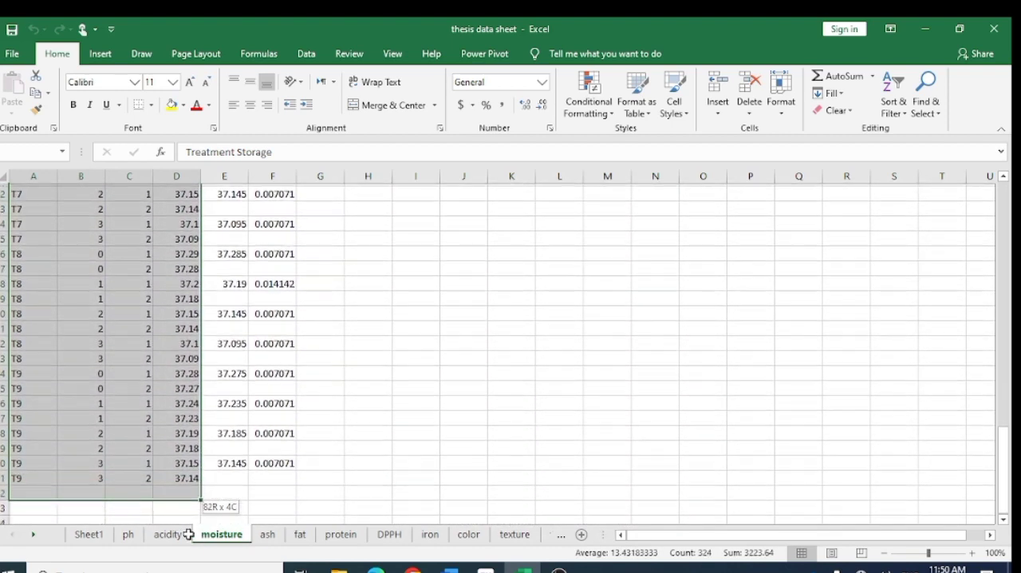
- Copy the selected moisture-sheet data range and paste it into a new blank workbook starting at cell A1
{"action": "right_click", "coordinate": [174, 475]}
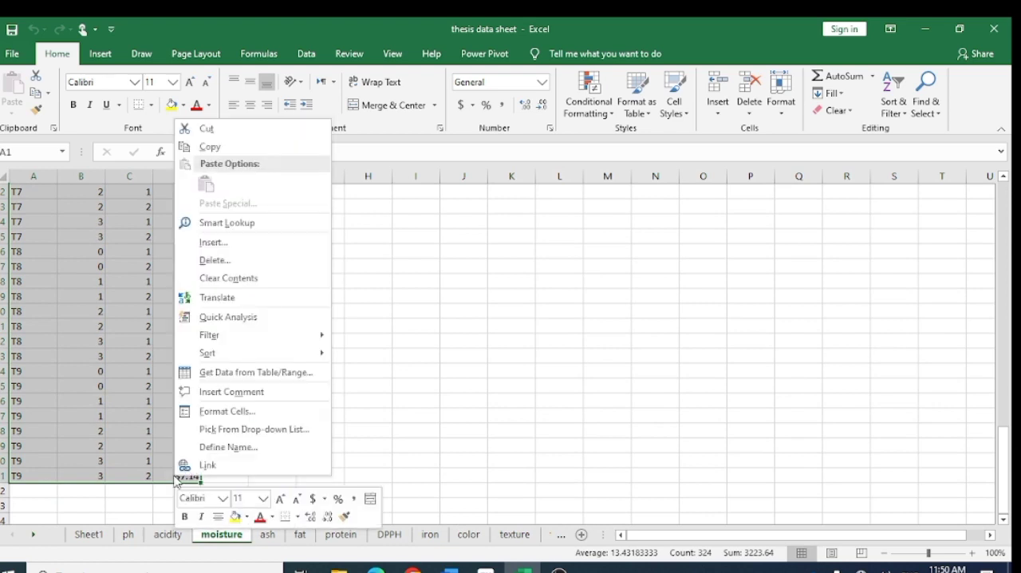
{"action": "left_click", "coordinate": [207, 149]}
{"action": "scroll", "coordinate": [494, 359], "scroll_direction": "up", "scroll_amount": 20}
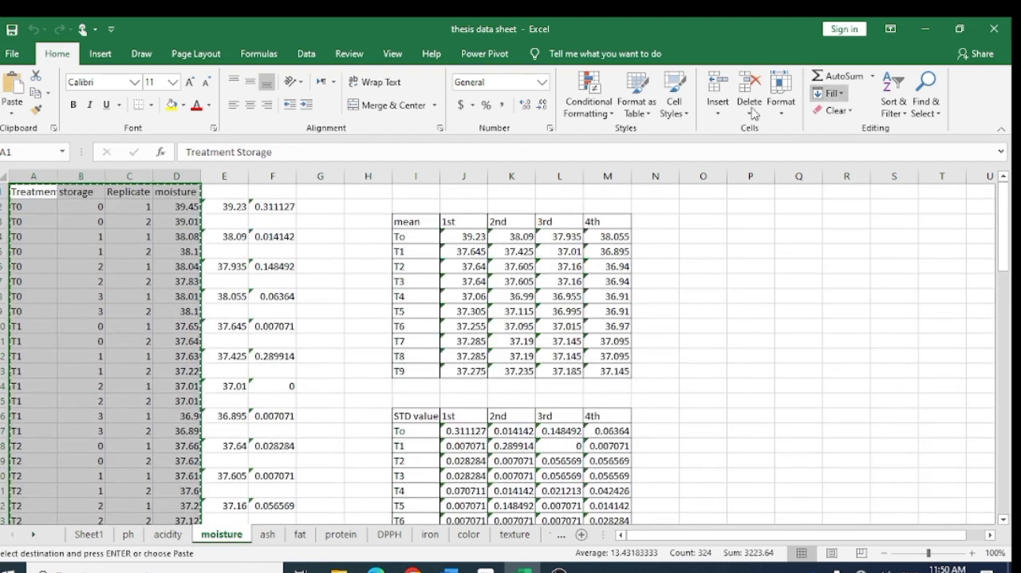
{"action": "left_click", "coordinate": [11, 54]}
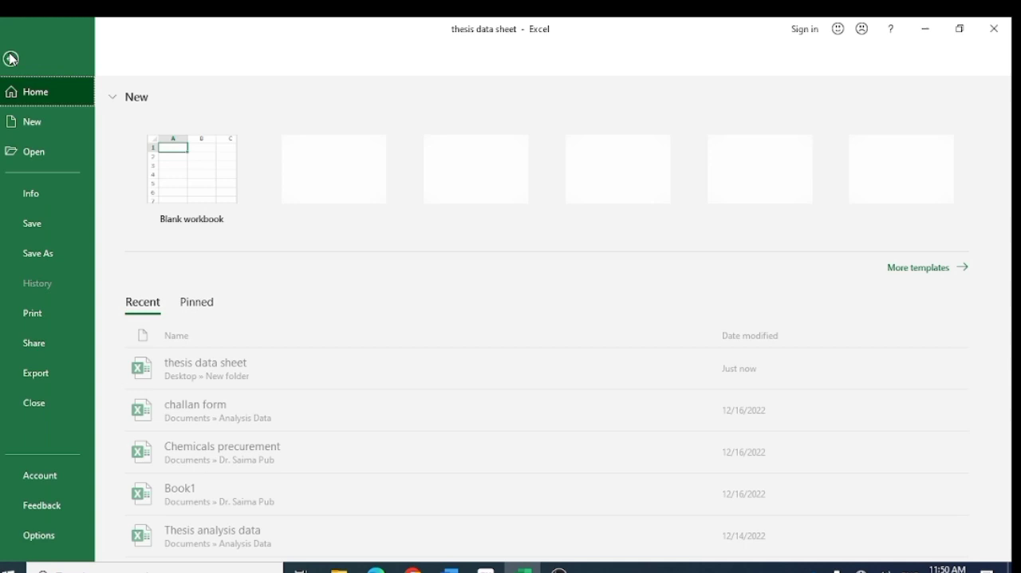
{"action": "left_click", "coordinate": [194, 188]}
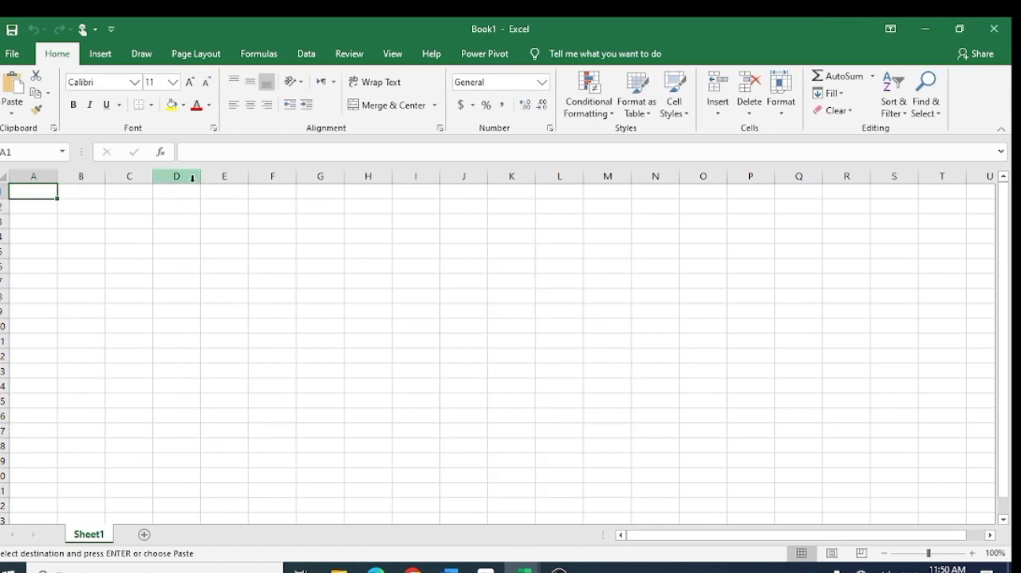
{"action": "right_click", "coordinate": [47, 193]}
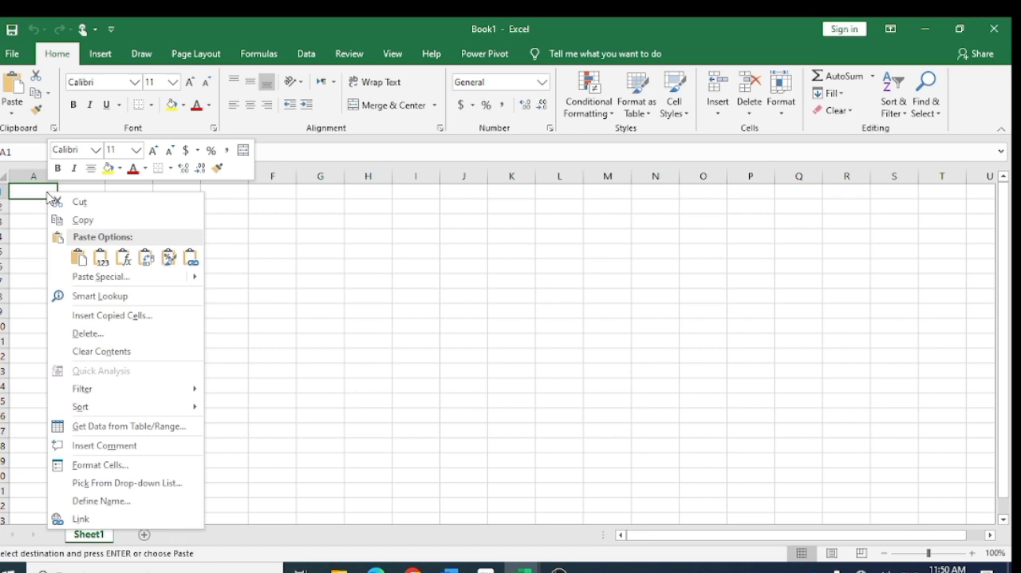
{"action": "left_click", "coordinate": [37, 192]}
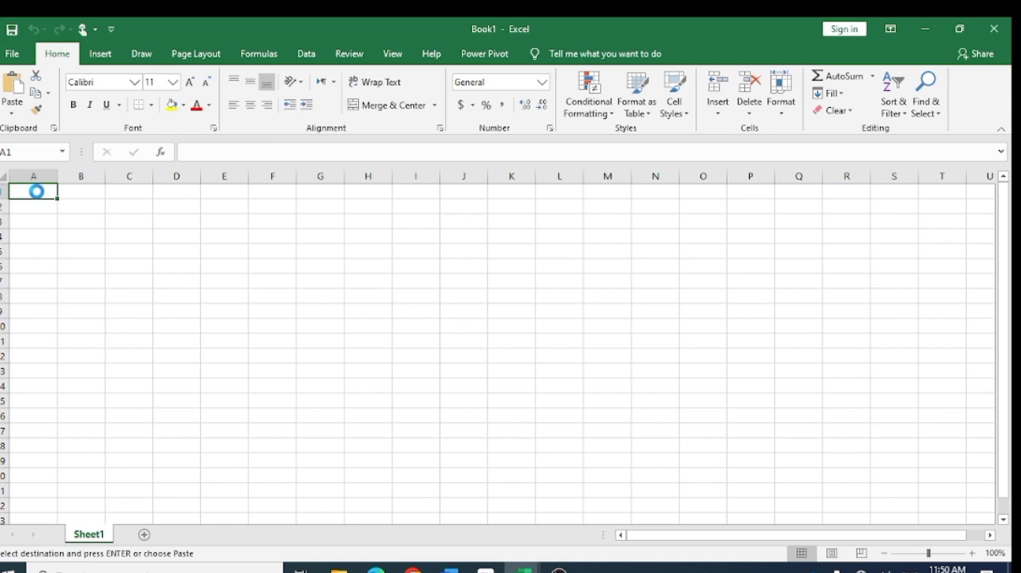
- Check the pasted data down to the last T9 row and review the Treatment, storage, Replicate and moisture column headers
{"action": "left_click", "coordinate": [283, 226]}
{"action": "scroll", "coordinate": [284, 292], "scroll_direction": "down", "scroll_amount": 2}
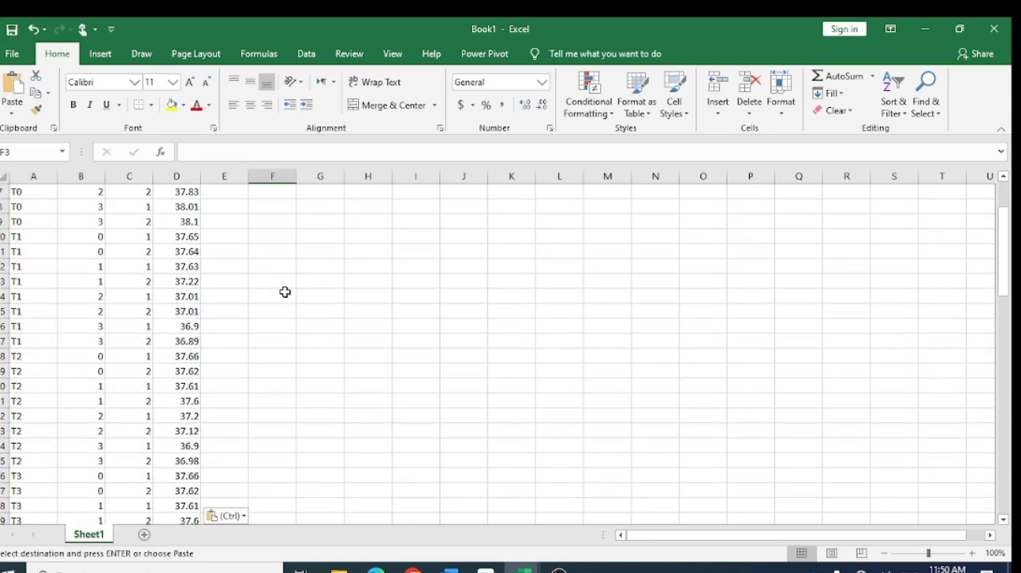
{"action": "scroll", "coordinate": [285, 292], "scroll_direction": "down", "scroll_amount": 13}
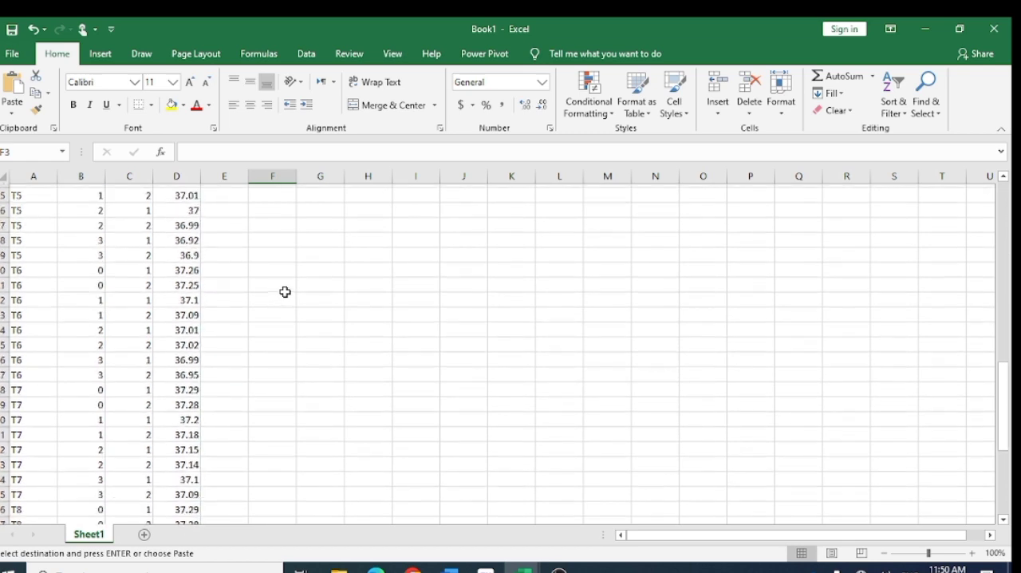
{"action": "scroll", "coordinate": [285, 292], "scroll_direction": "down", "scroll_amount": 8}
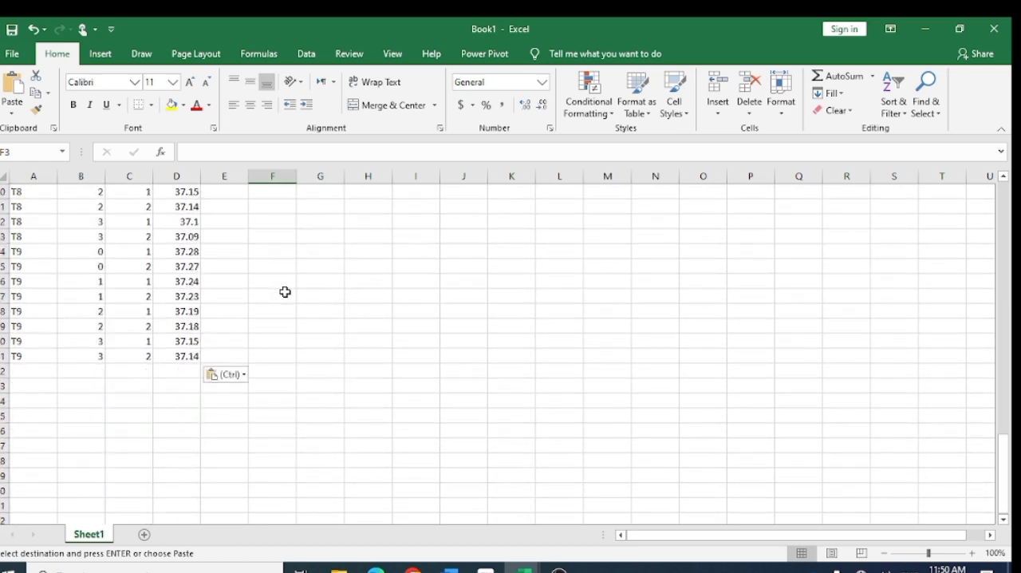
{"action": "scroll", "coordinate": [284, 292], "scroll_direction": "up", "scroll_amount": 20}
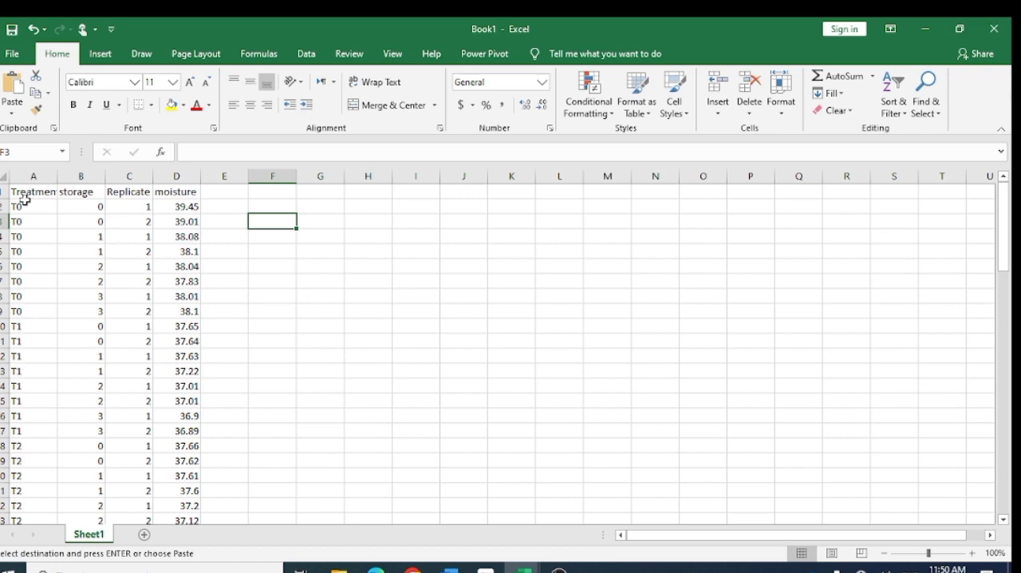
{"action": "left_click", "coordinate": [25, 192]}
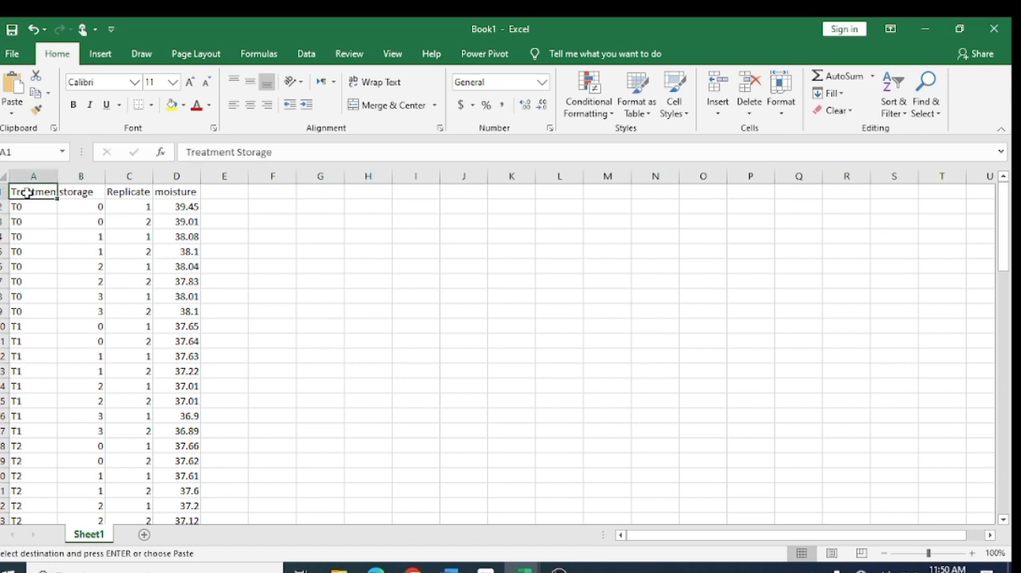
{"action": "left_click", "coordinate": [77, 193]}
{"action": "key", "text": "ctrl+v"}
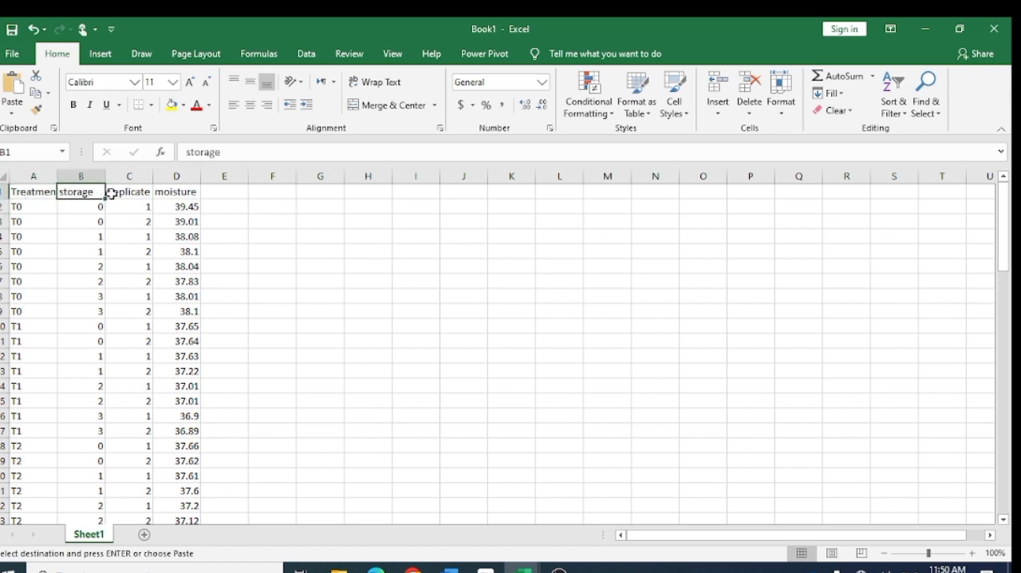
{"action": "left_click", "coordinate": [119, 193]}
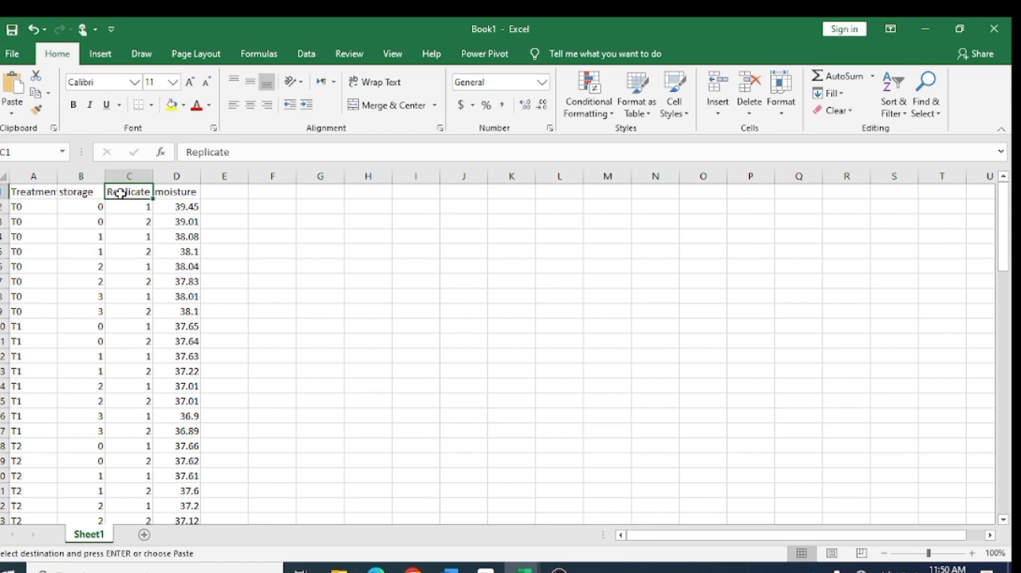
{"action": "left_click", "coordinate": [180, 193]}
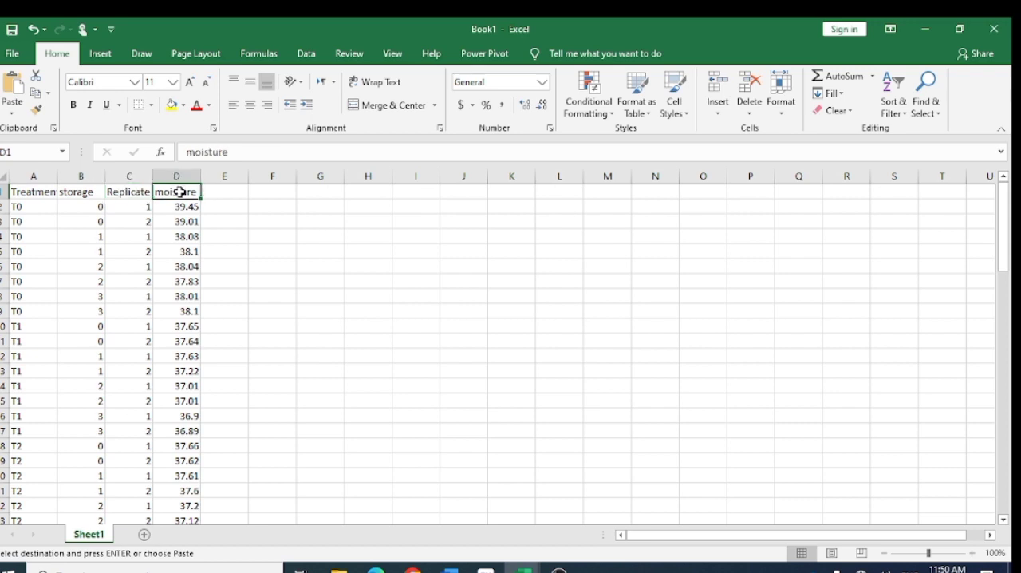
{"action": "left_click", "coordinate": [227, 207]}
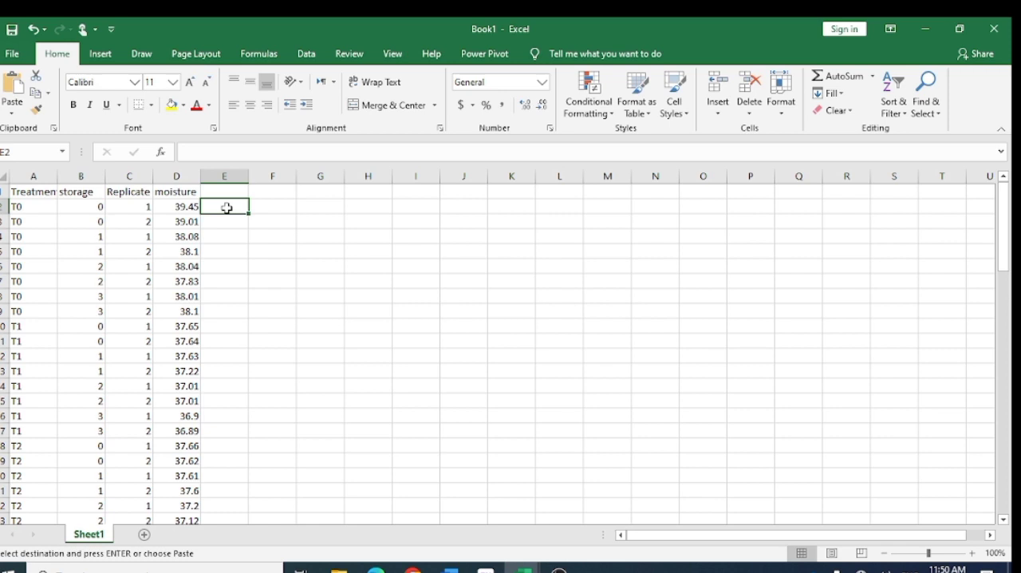
{"action": "left_click", "coordinate": [275, 210]}
{"action": "left_click", "coordinate": [227, 192]}
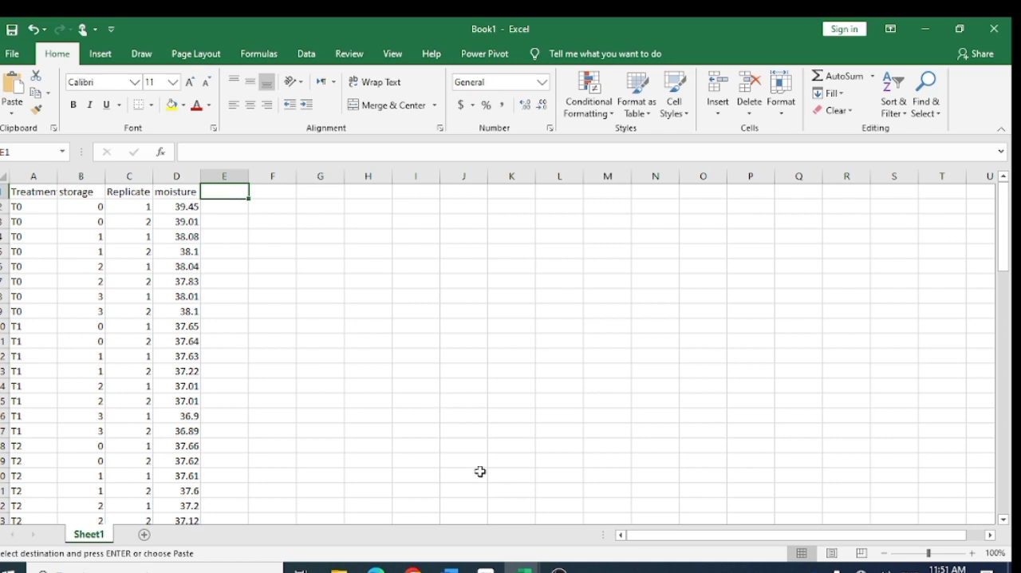
- Switch to the thesis data sheet workbook and examine the unlabelled columns E and F and the mean and STD value tables
{"action": "mouse_move", "coordinate": [523, 567]}
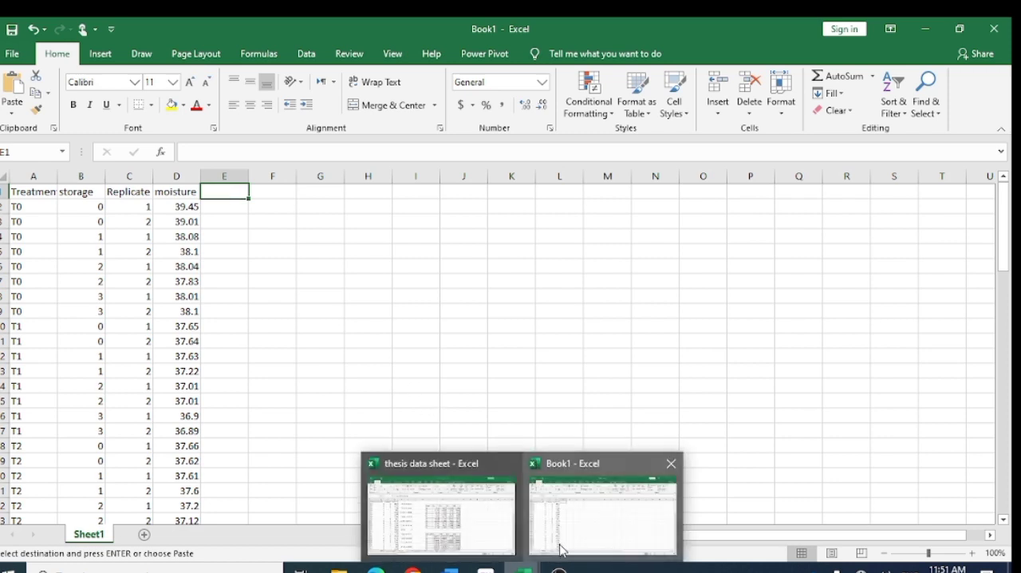
{"action": "left_click", "coordinate": [494, 533]}
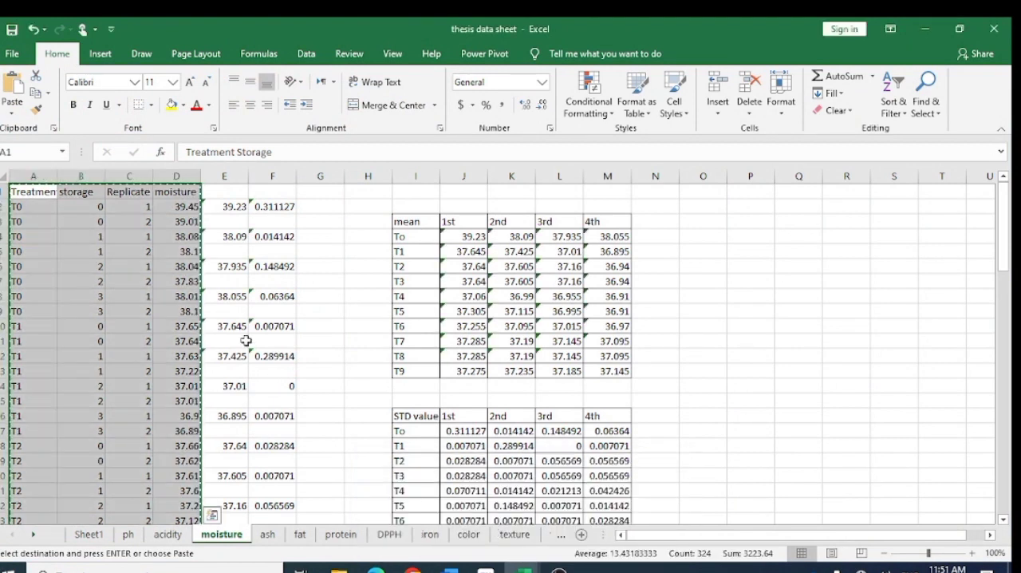
{"action": "left_click", "coordinate": [232, 192]}
{"action": "left_click", "coordinate": [273, 194]}
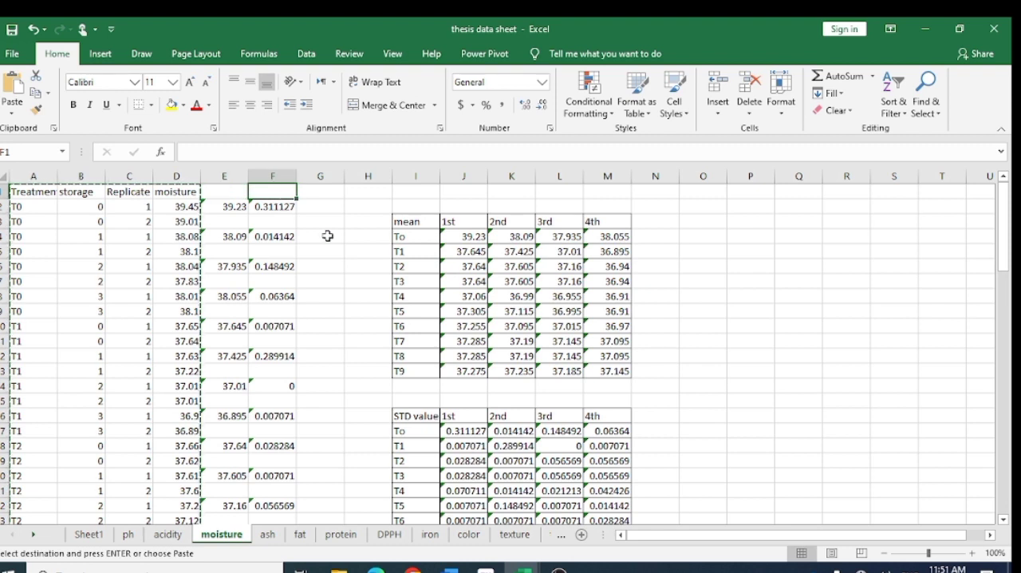
{"action": "left_click", "coordinate": [410, 417]}
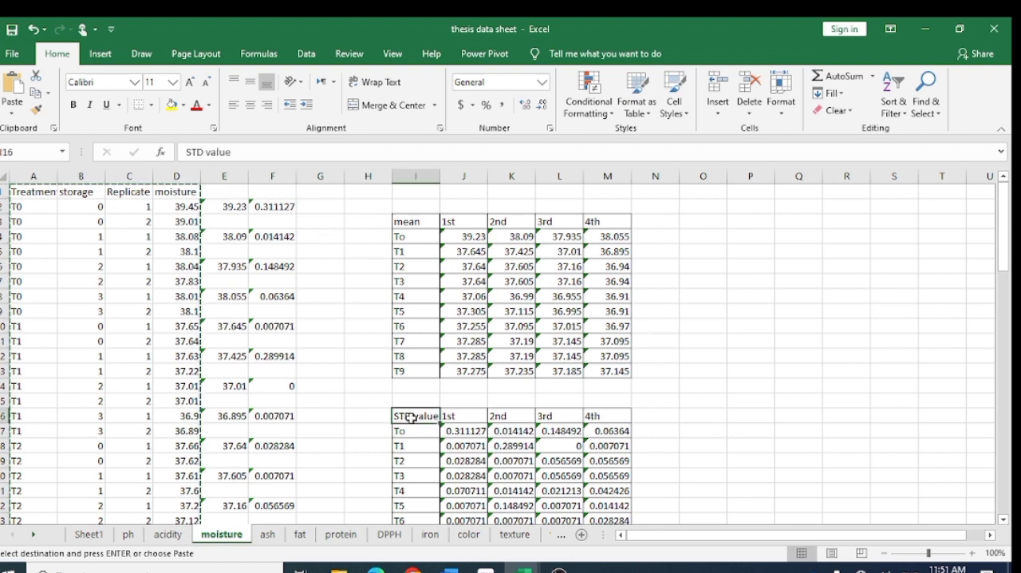
{"action": "left_click", "coordinate": [405, 223]}
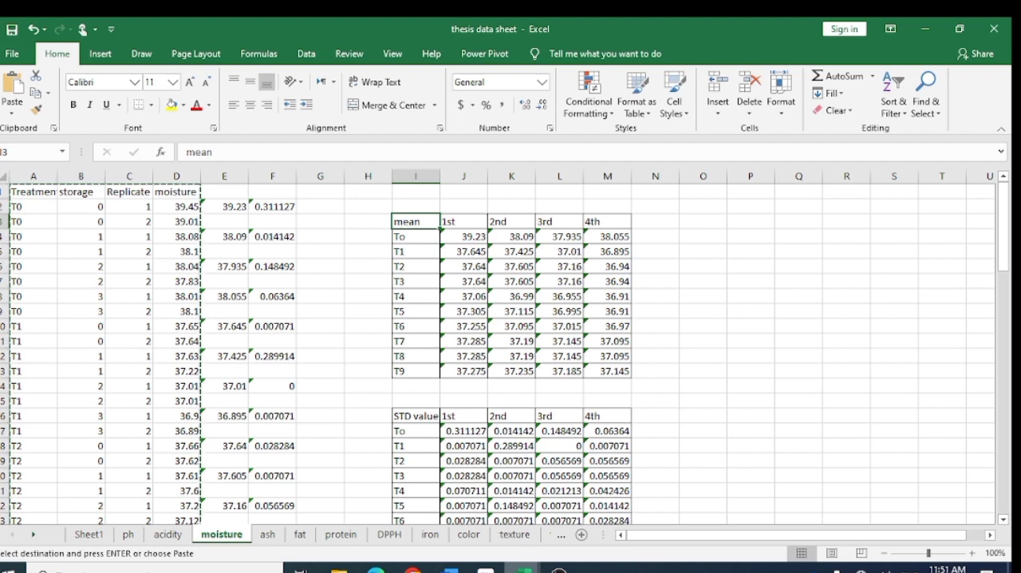
- Return to the Book1 workbook and enter the headers Mean in E1 and SD Value in F1
{"action": "mouse_move", "coordinate": [532, 563]}
{"action": "left_click", "coordinate": [559, 540]}
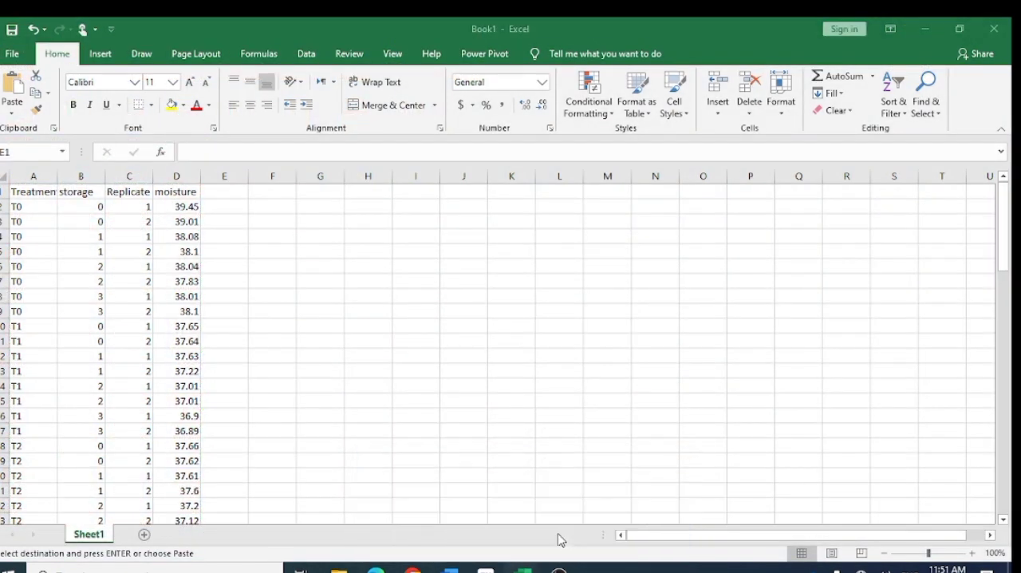
{"action": "key", "text": "ctrl+v"}
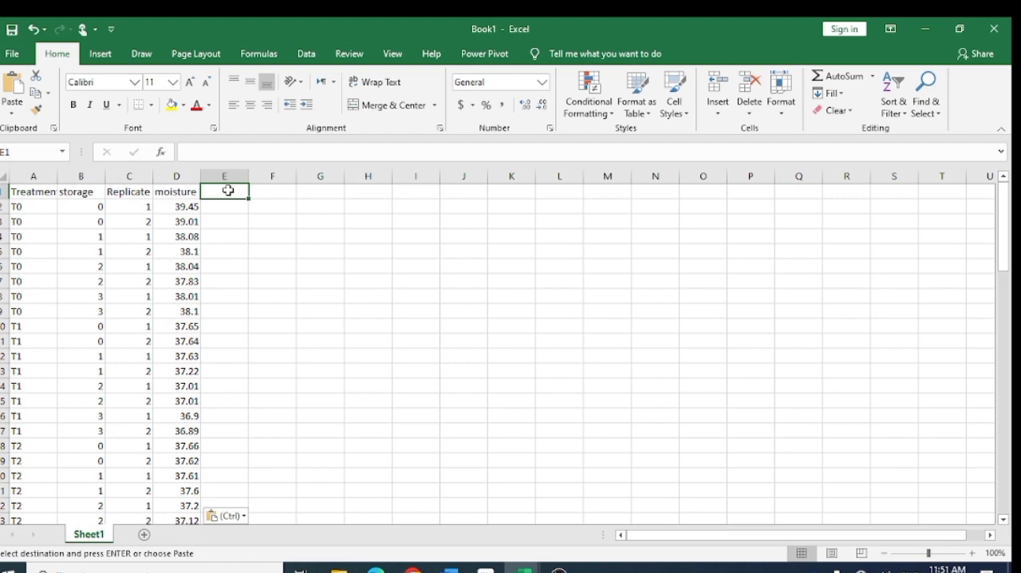
{"action": "type", "text": "Mean"}
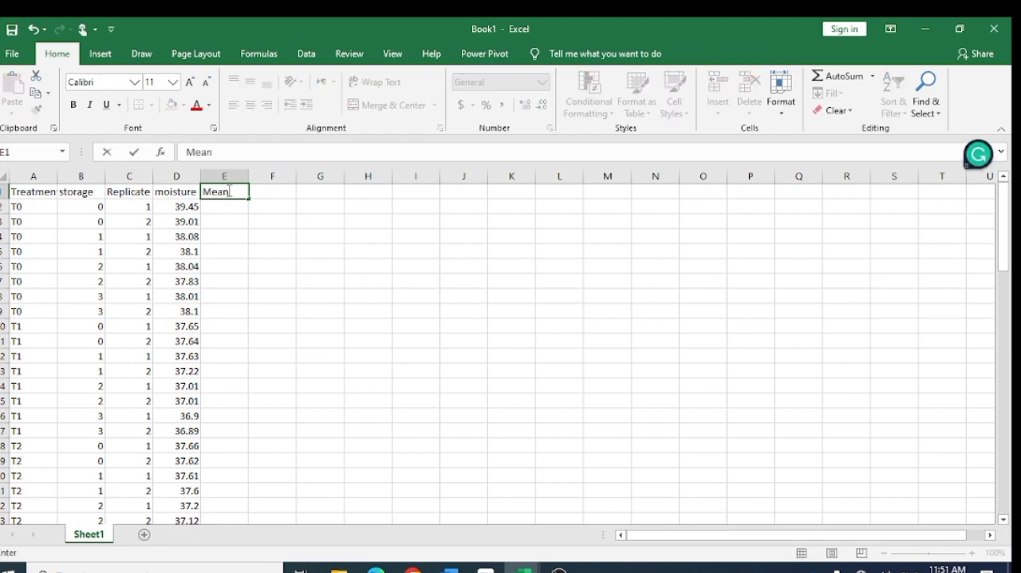
{"action": "key", "text": "Tab"}
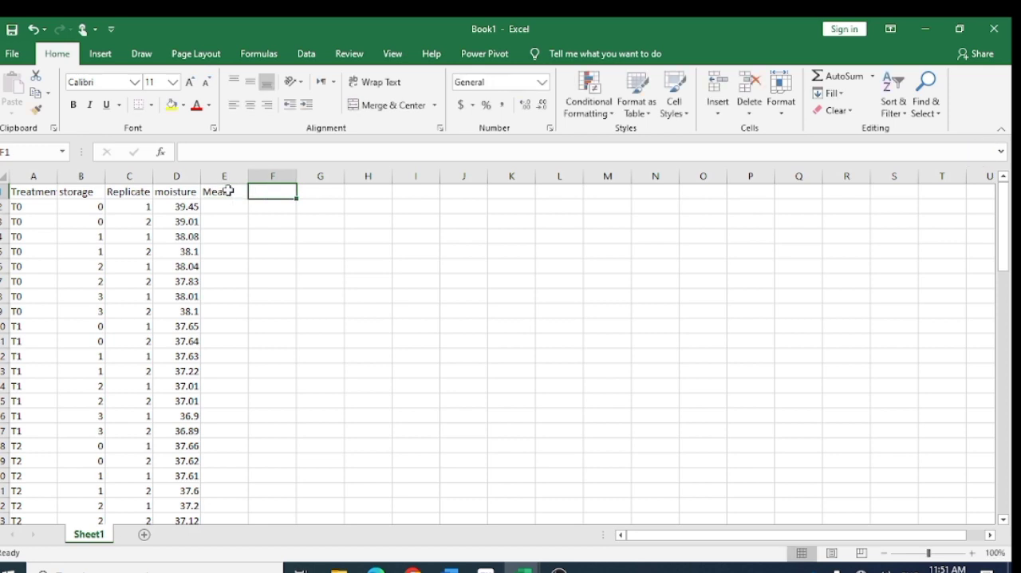
{"action": "type", "text": "SD "}
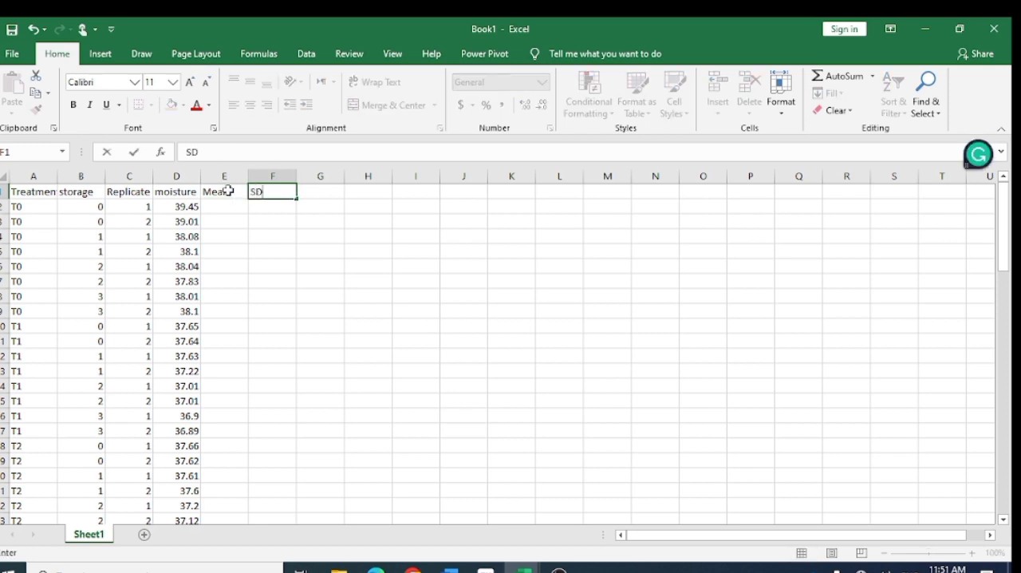
{"action": "type", "text": "Value"}
{"action": "left_click", "coordinate": [229, 207]}
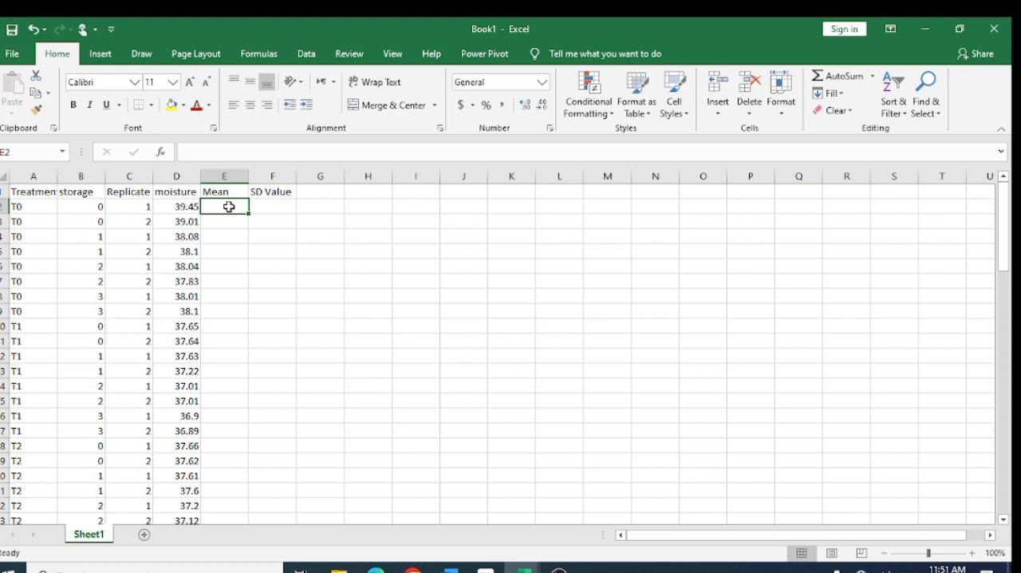
{"action": "type", "text": "="}
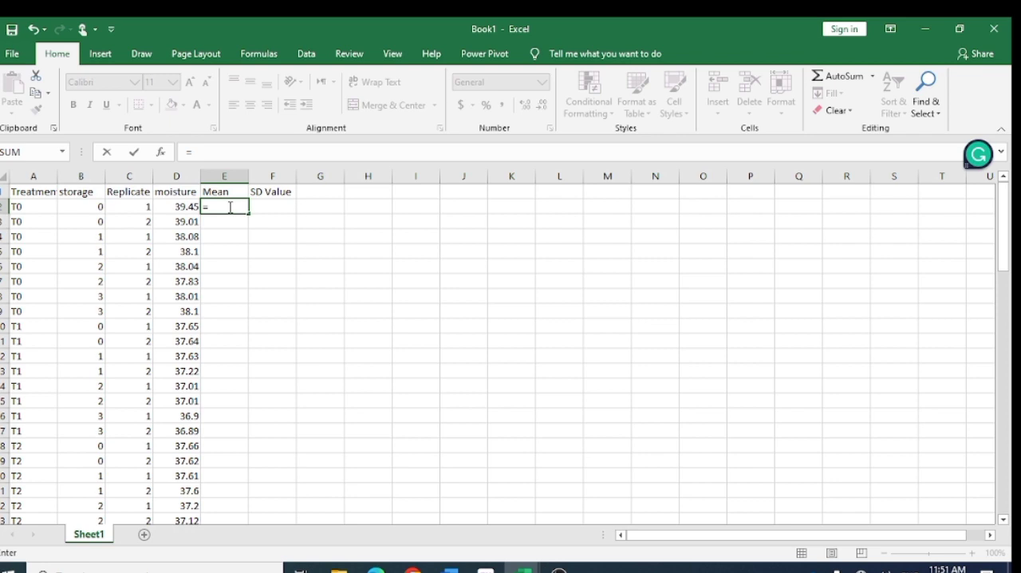
{"action": "type", "text": "av"}
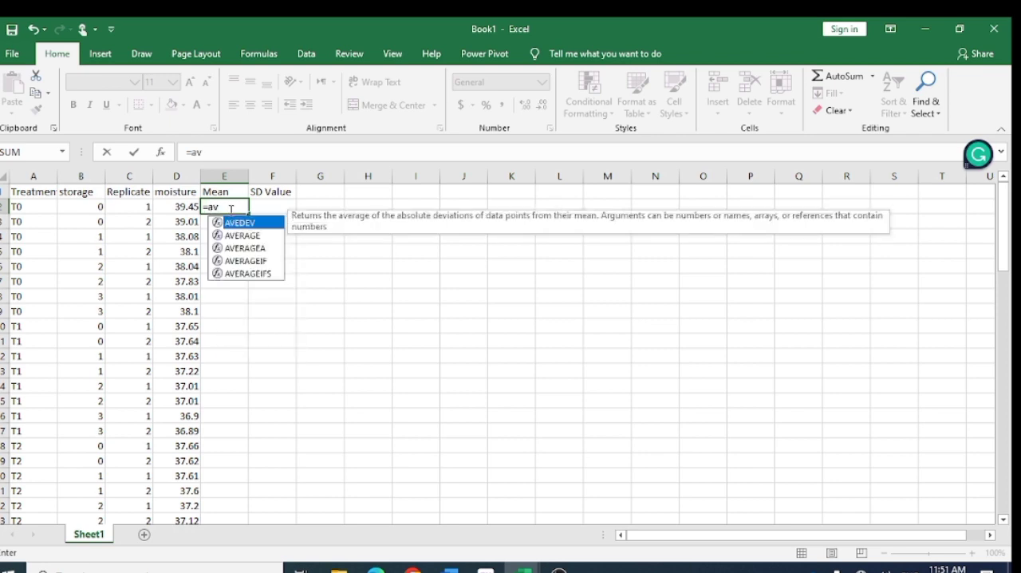
{"action": "left_click", "coordinate": [231, 249]}
{"action": "double_click", "coordinate": [231, 250]}
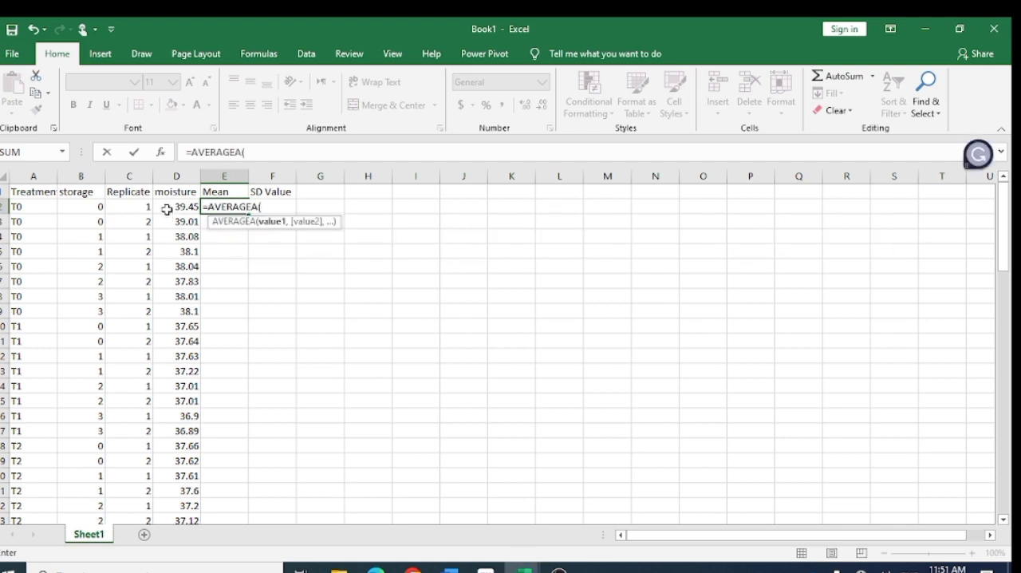
{"action": "key", "text": "Escape"}
{"action": "key", "text": "Right"}
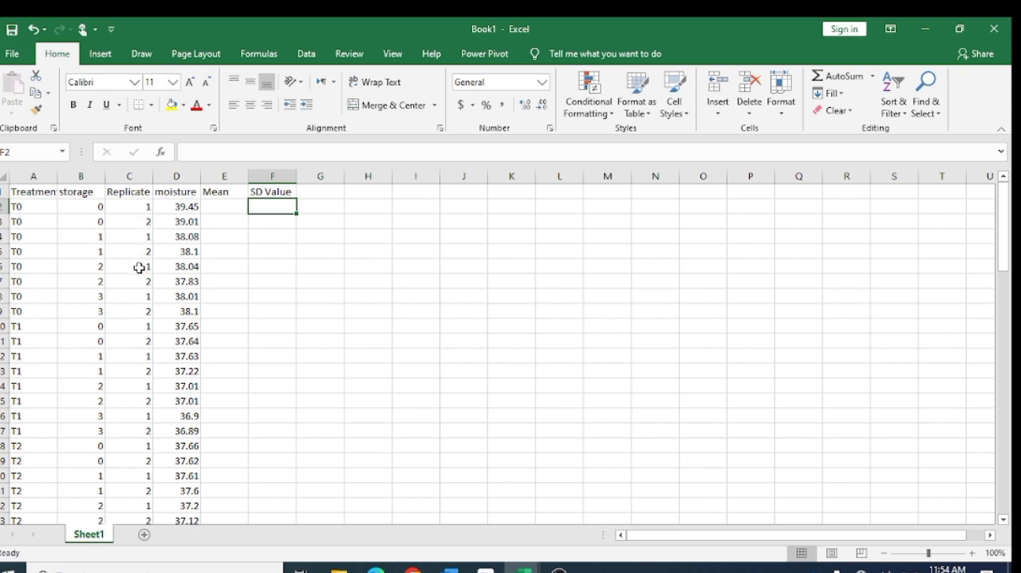
- Enter the formula =AVERAGEA(D2:D3) in E2 for the mean of the first T0 replicate pair
{"action": "left_click", "coordinate": [221, 205]}
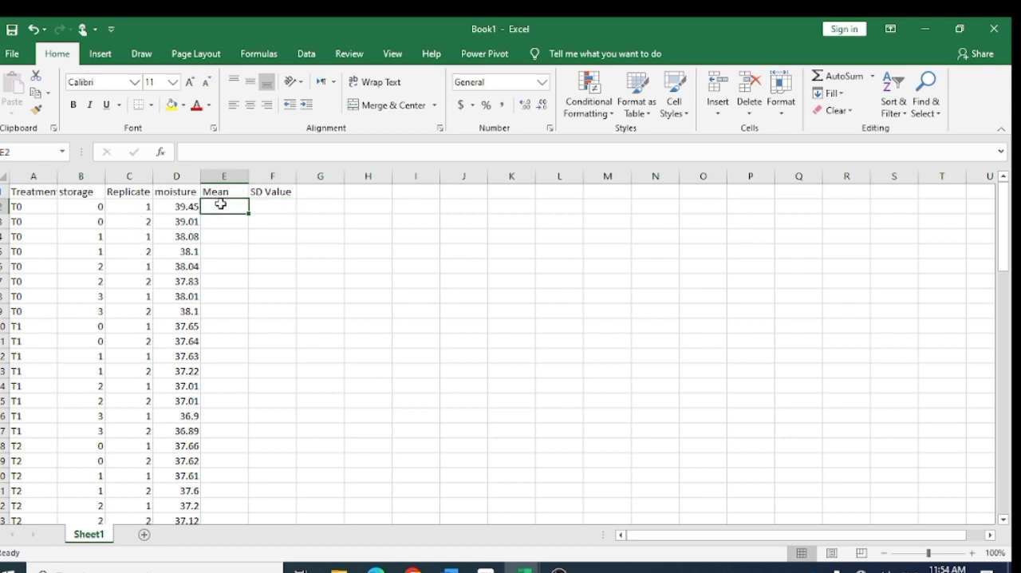
{"action": "type", "text": "="}
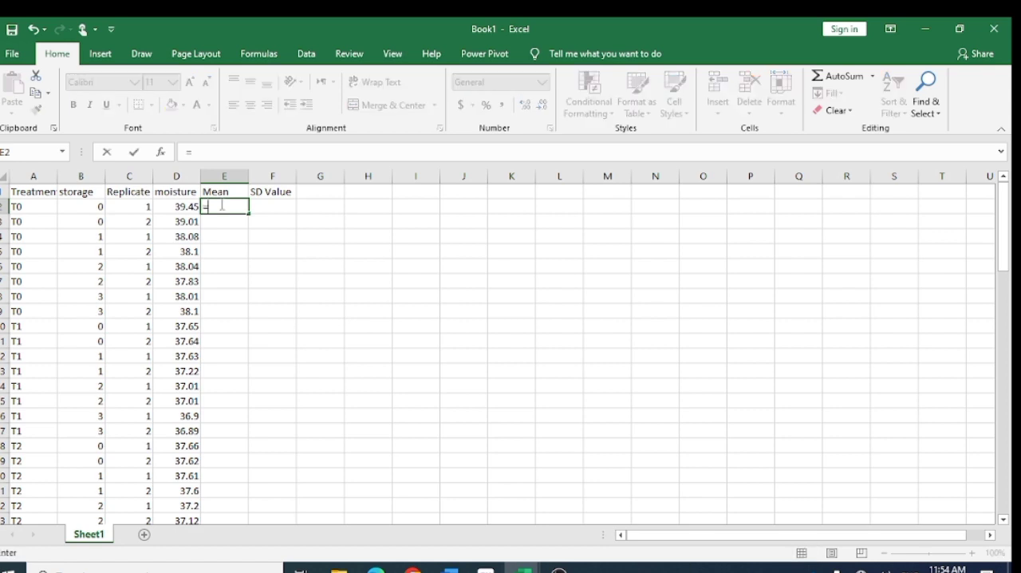
{"action": "type", "text": "av"}
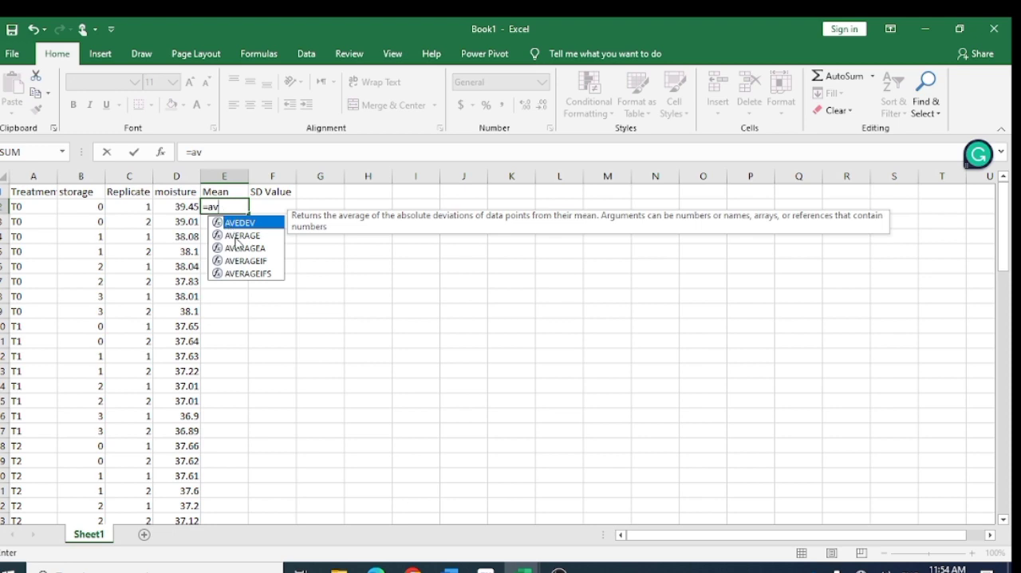
{"action": "double_click", "coordinate": [239, 248]}
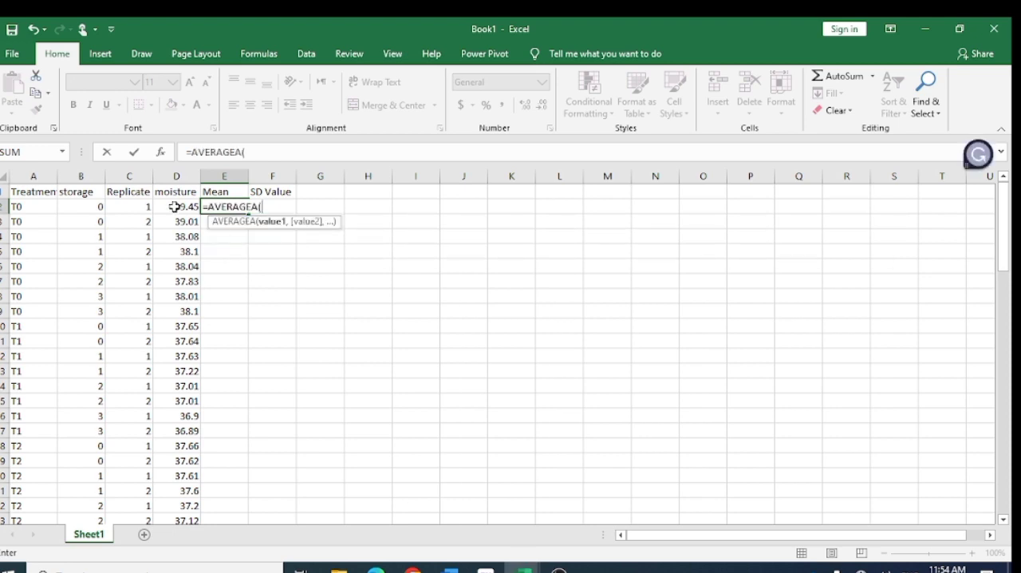
{"action": "left_click_drag", "start_coordinate": [174, 205], "coordinate": [177, 227]}
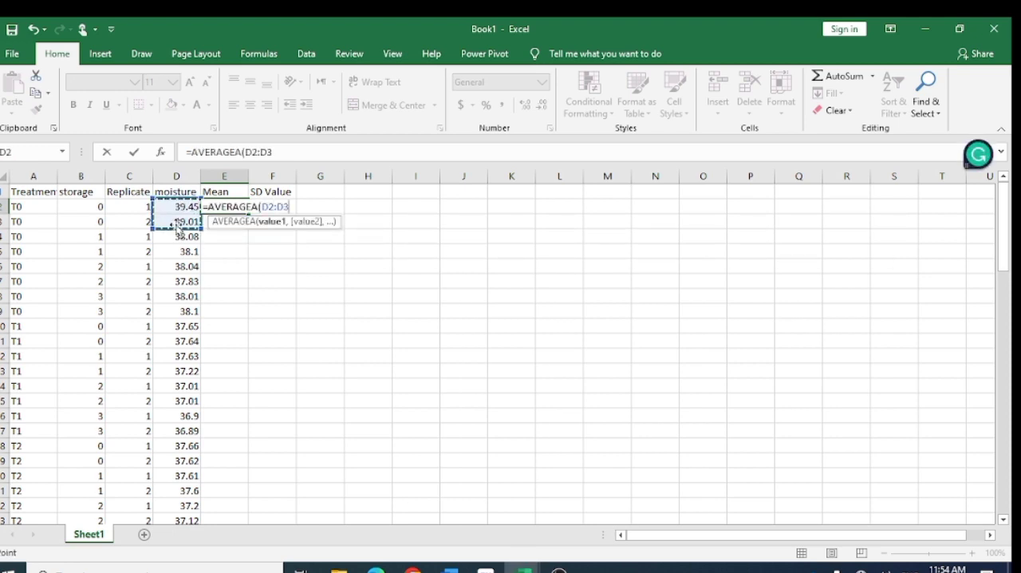
{"action": "key", "text": "Return"}
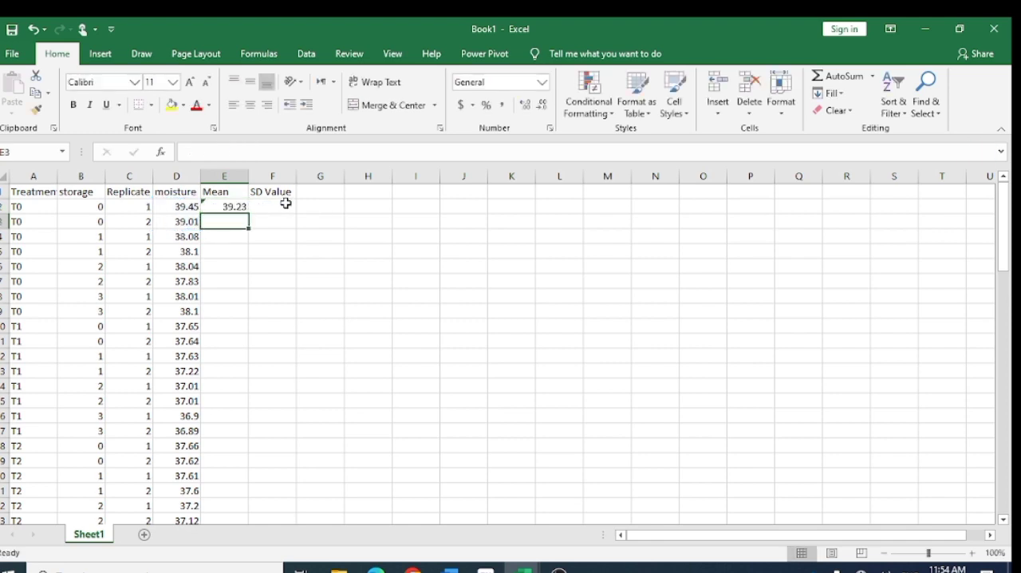
- Enter the formula =STDEVA(D2:D3) in F2 for the SD of the first T0 replicate pair
{"action": "left_click", "coordinate": [284, 205]}
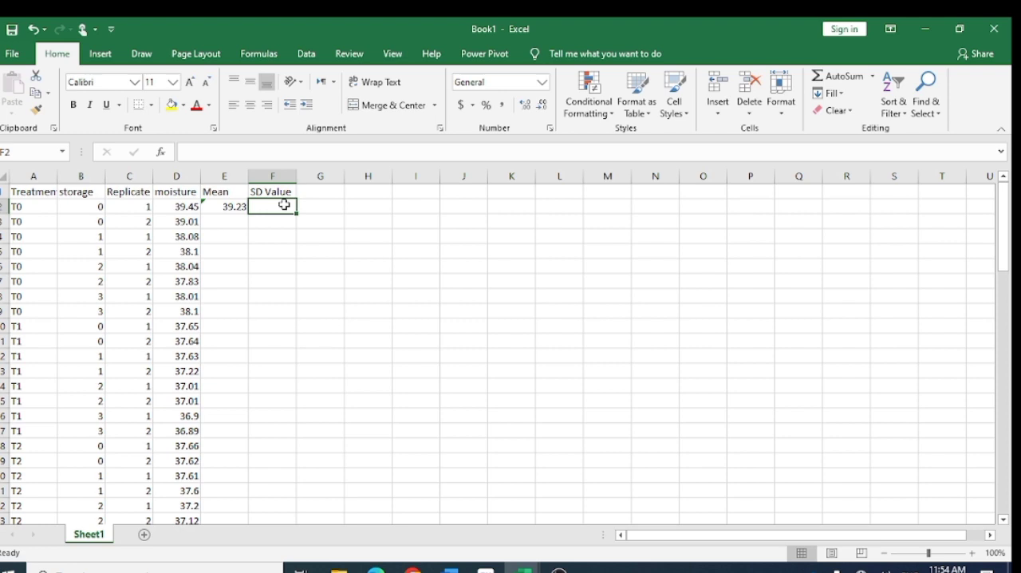
{"action": "type", "text": "=std"}
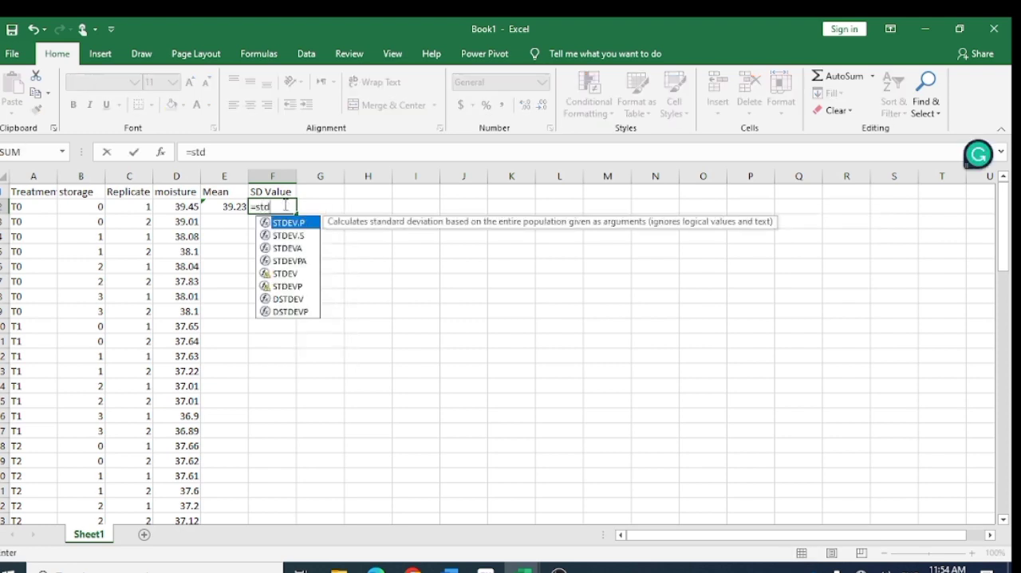
{"action": "double_click", "coordinate": [287, 249]}
{"action": "left_click_drag", "start_coordinate": [167, 205], "coordinate": [167, 223]}
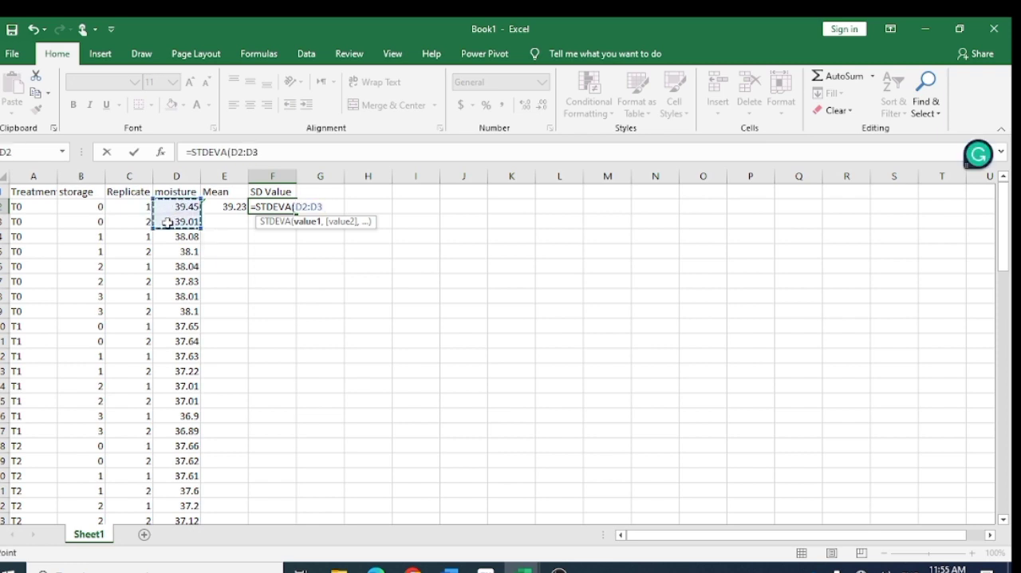
{"action": "key", "text": "Return"}
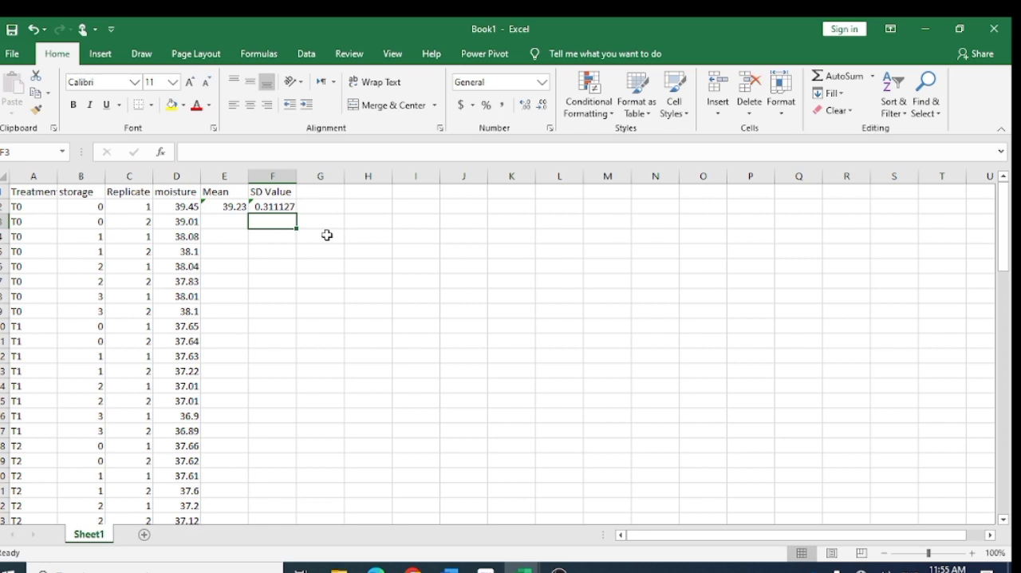
- Copy the mean and SD formulas in E2:F2 and paste them at E4, E6 and E8 for the remaining T0 storage periods
{"action": "left_click", "coordinate": [331, 209]}
{"action": "left_click_drag", "start_coordinate": [216, 206], "coordinate": [265, 206]}
{"action": "right_click", "coordinate": [266, 207]}
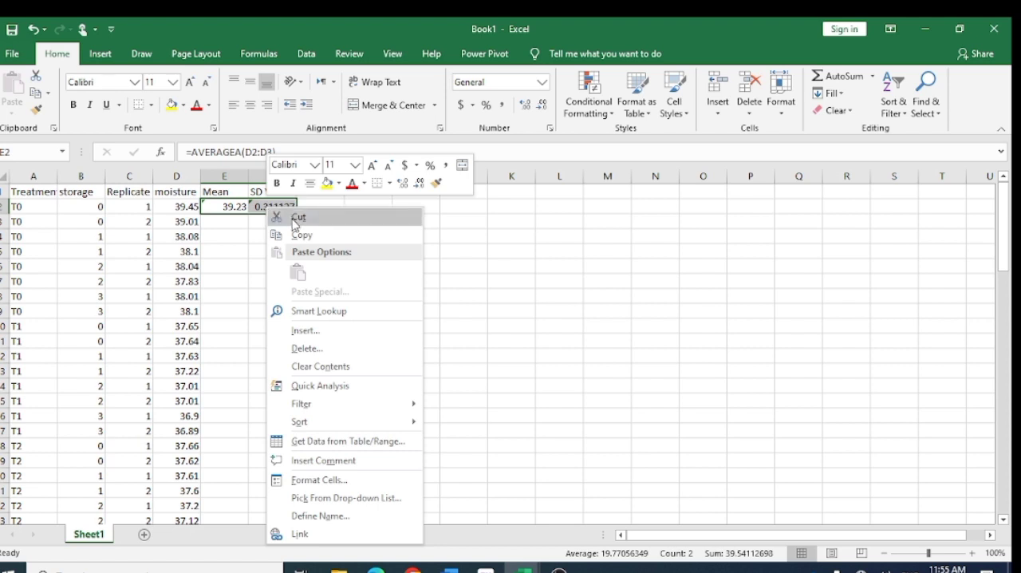
{"action": "left_click", "coordinate": [291, 233]}
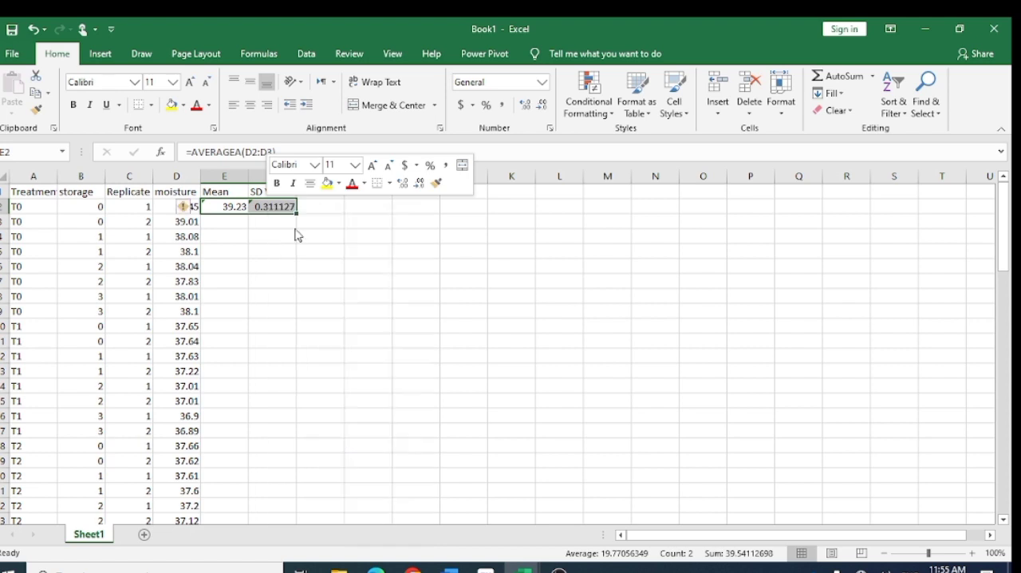
{"action": "left_click", "coordinate": [225, 238]}
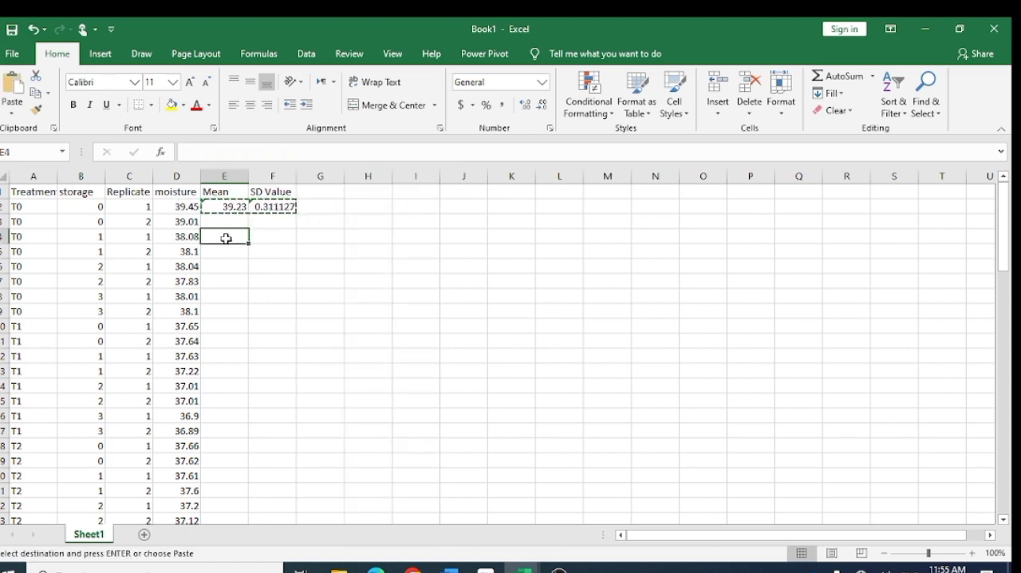
{"action": "key", "text": "ctrl+v"}
{"action": "key", "text": "Down"}
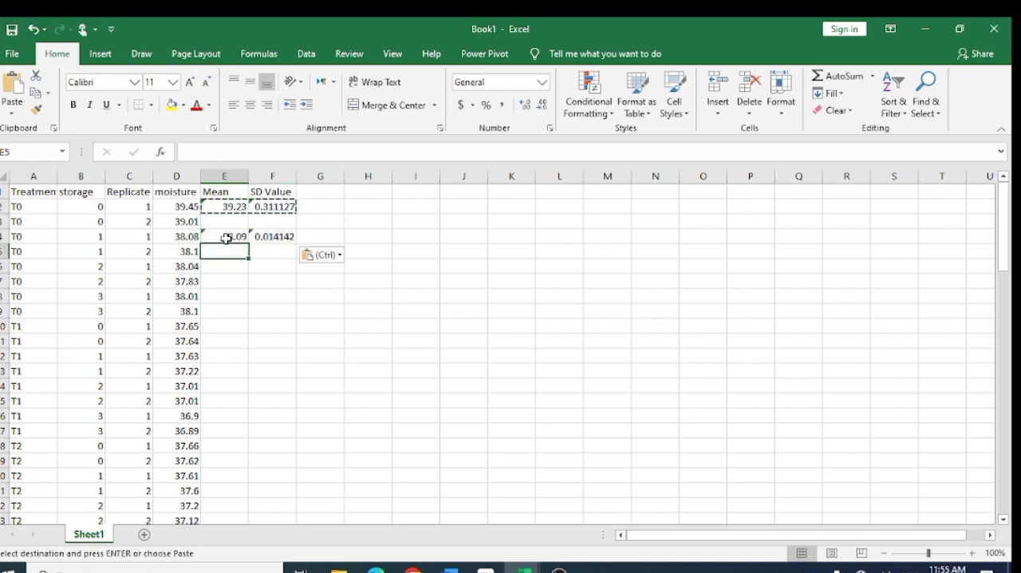
{"action": "key", "text": "Down"}
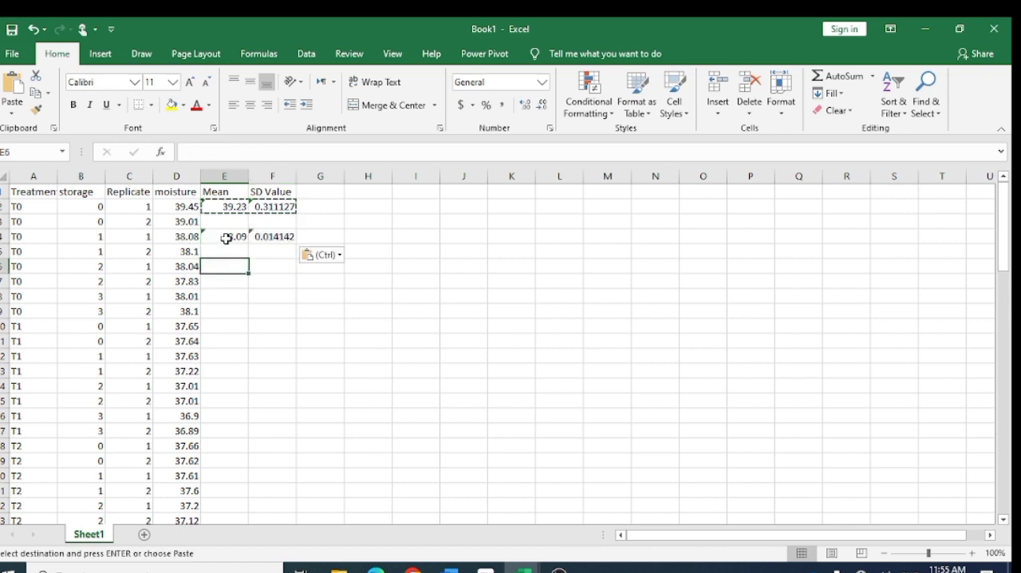
{"action": "key", "text": "ctrl+v"}
{"action": "key", "text": "Down"}
{"action": "key", "text": "Down"}
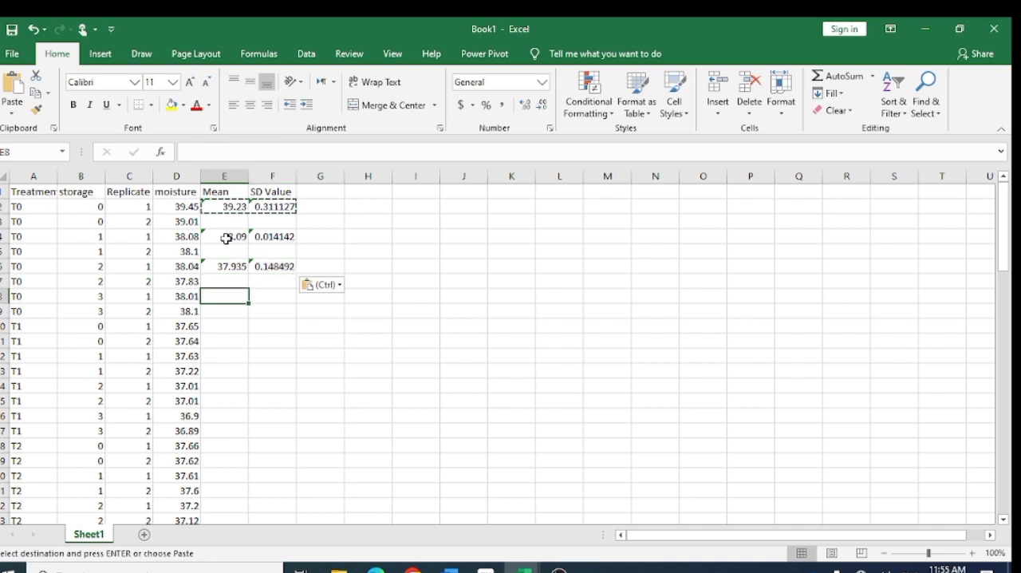
{"action": "key", "text": "ctrl+v"}
- Paste the copied mean and SD formulas at E10, E12, E14 and E16 for the four T1 storage periods
{"action": "key", "text": "Down"}
{"action": "key", "text": "Down"}
{"action": "key", "text": "ctrl+v"}
{"action": "key", "text": "Down"}
{"action": "key", "text": "Down"}
{"action": "key", "text": "ctrl+v"}
{"action": "key", "text": "Down"}
{"action": "key", "text": "Down"}
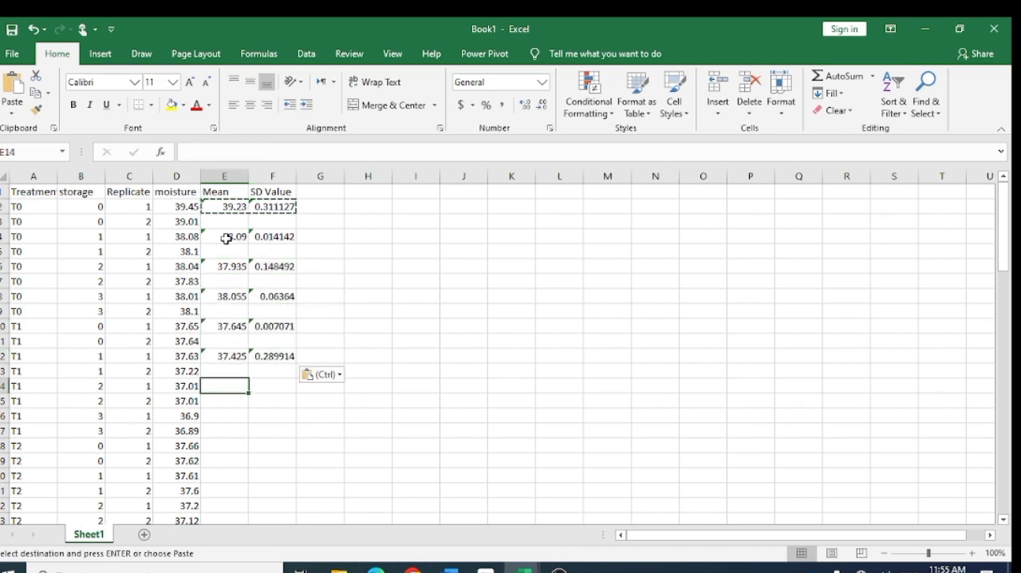
{"action": "key", "text": "ctrl+v"}
{"action": "key", "text": "Down"}
{"action": "key", "text": "Down"}
{"action": "key", "text": "ctrl+v"}
- Paste the copied mean and SD formulas at E18, E20, E22 and E24 for the four T2 storage periods
{"action": "key", "text": "Down"}
{"action": "key", "text": "Down"}
{"action": "key", "text": "ctrl+v"}
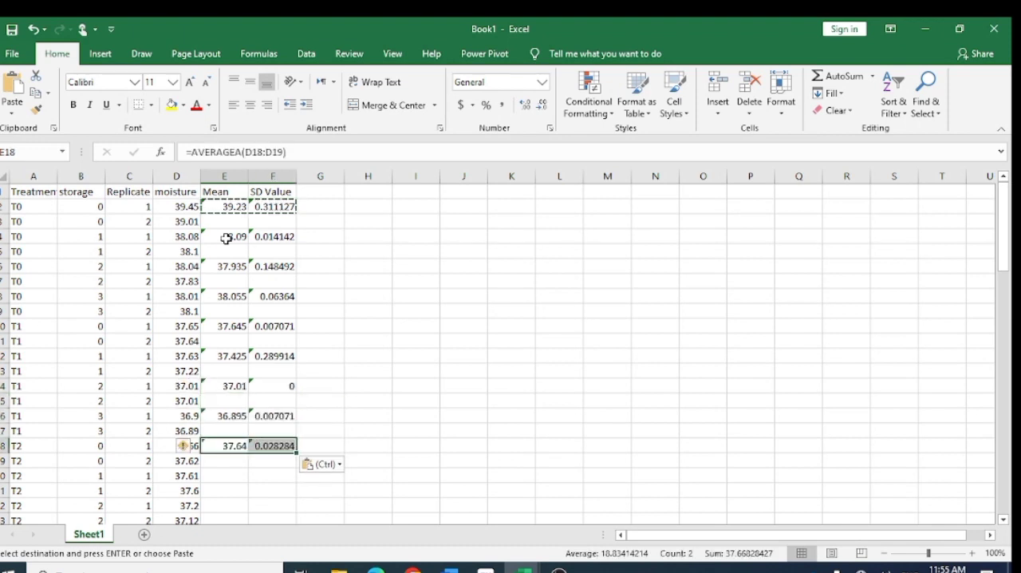
{"action": "key", "text": "Down"}
{"action": "key", "text": "Down"}
{"action": "key", "text": "ctrl+v"}
{"action": "key", "text": "Down"}
{"action": "key", "text": "Down"}
{"action": "key", "text": "ctrl+v"}
{"action": "key", "text": "Down"}
{"action": "key", "text": "Down"}
{"action": "key", "text": "ctrl+v"}
- Paste the copied mean and SD formulas at every second row from E26 to E46, covering T3, T4 and T5 storage 0 to 2
{"action": "key", "text": "Down"}
{"action": "key", "text": "Down"}
{"action": "key", "text": "ctrl+v"}
{"action": "key", "text": "Down"}
{"action": "key", "text": "Down"}
{"action": "key", "text": "ctrl+v"}
{"action": "key", "text": "Down"}
{"action": "key", "text": "Down"}
{"action": "key", "text": "ctrl+v"}
{"action": "key", "text": "Down"}
{"action": "key", "text": "Down"}
{"action": "key", "text": "ctrl+v"}
{"action": "key", "text": "Down"}
{"action": "key", "text": "Down"}
{"action": "key", "text": "ctrl+v"}
{"action": "key", "text": "Down"}
{"action": "key", "text": "Down"}
{"action": "key", "text": "ctrl+v"}
{"action": "key", "text": "Down"}
{"action": "key", "text": "Down"}
{"action": "key", "text": "ctrl+v"}
{"action": "key", "text": "Down"}
{"action": "key", "text": "Down"}
{"action": "key", "text": "ctrl+v"}
{"action": "key", "text": "Down"}
{"action": "key", "text": "Down"}
{"action": "key", "text": "ctrl+v"}
{"action": "key", "text": "Down"}
{"action": "key", "text": "Down"}
{"action": "key", "text": "ctrl+v"}
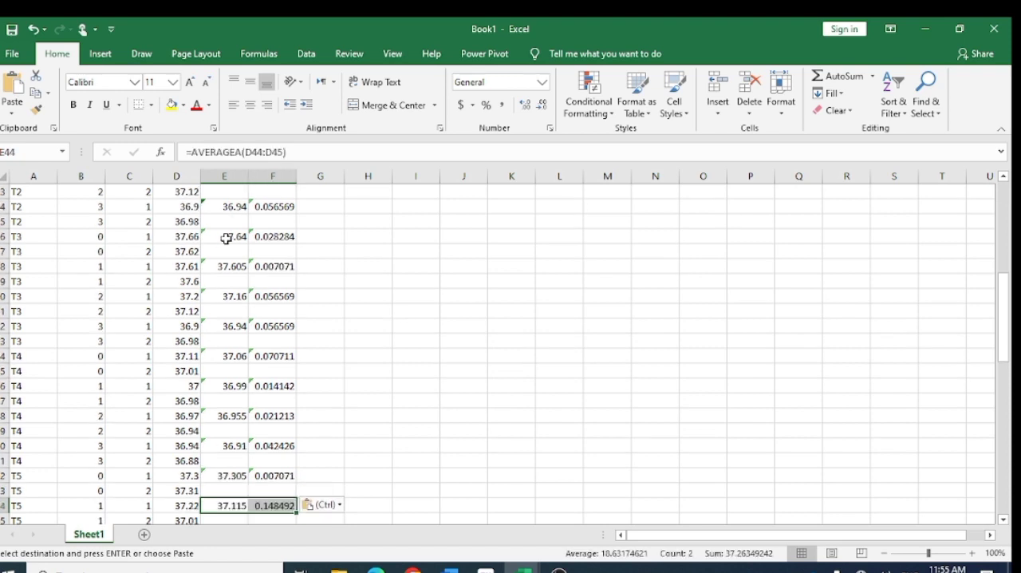
{"action": "key", "text": "Down"}
{"action": "key", "text": "Down"}
{"action": "key", "text": "ctrl+v"}
{"action": "key", "text": "Down"}
{"action": "key", "text": "Down"}
{"action": "key", "text": "Escape"}
{"action": "type", "text": "v"}
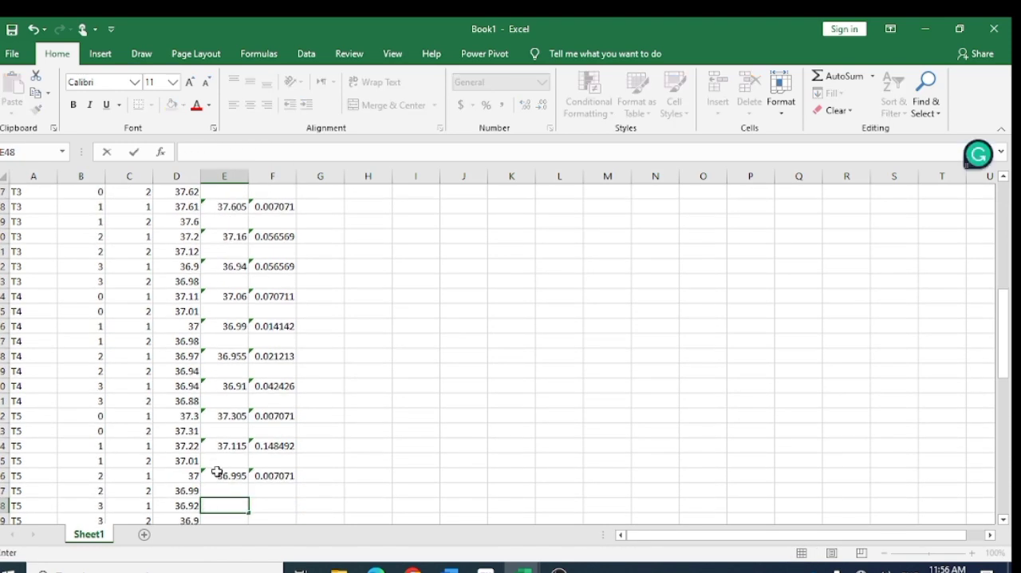
- Copy the formulas in E46:F46 and paste them at E48, E50, E52 and E54 for T5 storage 3 and T6 storage 0 to 2
{"action": "left_click_drag", "start_coordinate": [217, 472], "coordinate": [275, 475]}
{"action": "key", "text": "ctrl+c"}
{"action": "key", "text": "Down"}
{"action": "key", "text": "Down"}
{"action": "key", "text": "ctrl+v"}
{"action": "key", "text": "Down"}
{"action": "key", "text": "Down"}
{"action": "key", "text": "ctrl+v"}
{"action": "key", "text": "Down"}
{"action": "key", "text": "Down"}
{"action": "key", "text": "ctrl+v"}
{"action": "key", "text": "Down"}
{"action": "key", "text": "Down"}
{"action": "key", "text": "ctrl+v"}
{"action": "key", "text": "ctrl"}
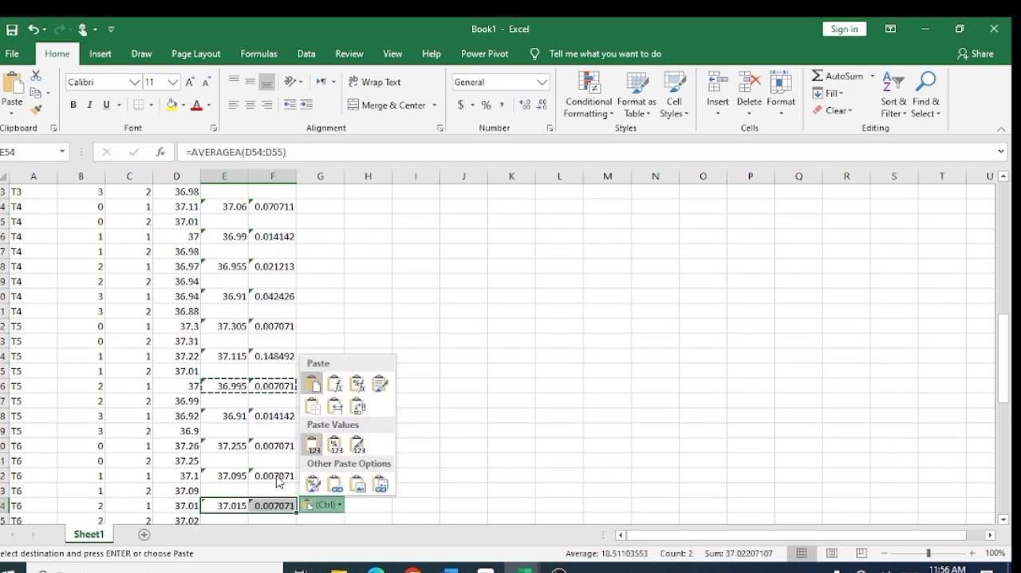
- Copy E46:F46 again and paste it over the existing formulas at E48, E50, E52 and E54
{"action": "scroll", "coordinate": [278, 480], "scroll_direction": "down", "scroll_amount": 1}
{"action": "left_click", "coordinate": [231, 400]}
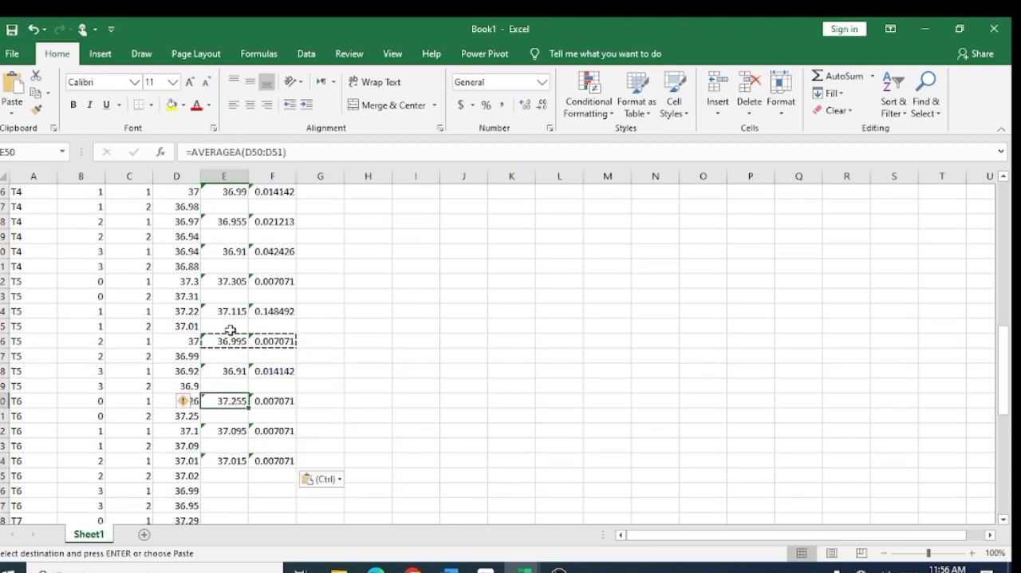
{"action": "left_click_drag", "start_coordinate": [228, 341], "coordinate": [278, 341]}
{"action": "key", "text": "ctrl+c"}
{"action": "left_click", "coordinate": [231, 371]}
{"action": "key", "text": "ctrl+v"}
{"action": "key", "text": "Down"}
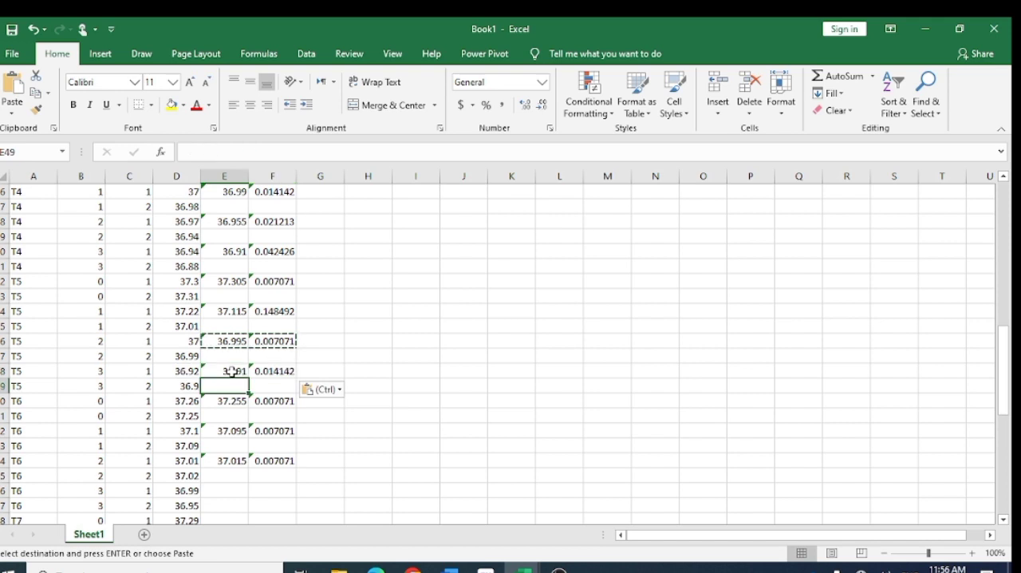
{"action": "key", "text": "Down"}
{"action": "key", "text": "ctrl+v"}
{"action": "key", "text": "Down"}
{"action": "key", "text": "Down"}
{"action": "key", "text": "ctrl+v"}
{"action": "key", "text": "Down"}
{"action": "key", "text": "Down"}
{"action": "key", "text": "ctrl+v"}
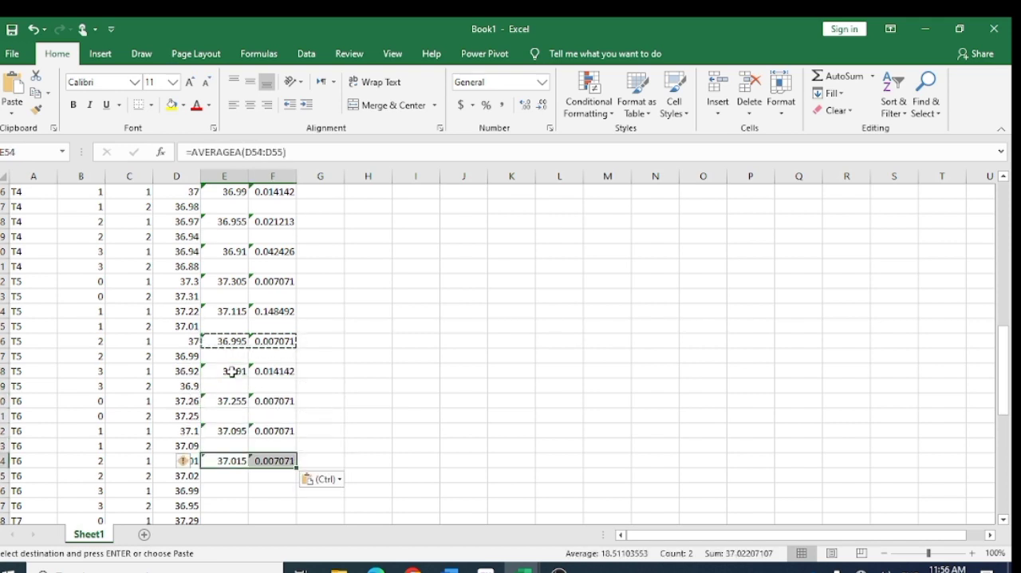
- Paste the copied mean and SD formulas at every second row from E56 to E64, covering T6 storage 3 and all T7 storage periods
{"action": "key", "text": "Down"}
{"action": "key", "text": "Down"}
{"action": "key", "text": "ctrl+v"}
{"action": "key", "text": "ctrl"}
{"action": "scroll", "coordinate": [215, 399], "scroll_direction": "down", "scroll_amount": 3}
{"action": "key", "text": "Down"}
{"action": "key", "text": "Down"}
{"action": "key", "text": "ctrl+v"}
{"action": "key", "text": "Down"}
{"action": "key", "text": "Down"}
{"action": "key", "text": "ctrl+v"}
{"action": "key", "text": "Down"}
{"action": "key", "text": "Down"}
{"action": "key", "text": "ctrl+v"}
{"action": "key", "text": "Down"}
{"action": "key", "text": "Down"}
{"action": "key", "text": "ctrl+v"}
- Paste the copied mean and SD formulas at E66, E68, E70 and E72 for the four T8 storage periods
{"action": "key", "text": "Down"}
{"action": "key", "text": "Down"}
{"action": "key", "text": "ctrl+v"}
{"action": "key", "text": "ctrl"}
{"action": "scroll", "coordinate": [225, 322], "scroll_direction": "down", "scroll_amount": 5}
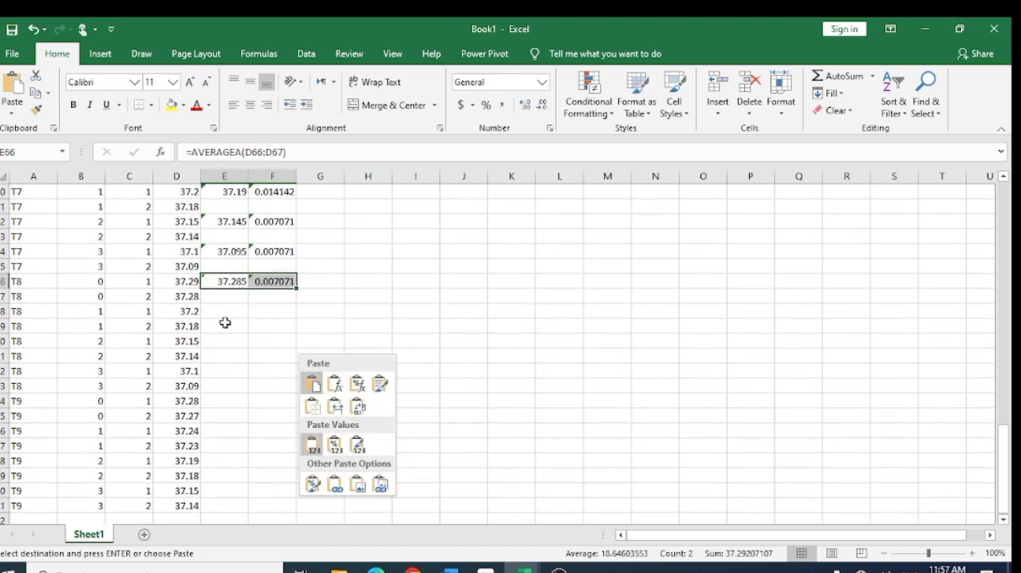
{"action": "key", "text": "Down"}
{"action": "key", "text": "Down"}
{"action": "key", "text": "ctrl+v"}
{"action": "key", "text": "Down"}
{"action": "key", "text": "Down"}
{"action": "key", "text": "ctrl+v"}
{"action": "key", "text": "Down"}
{"action": "key", "text": "Down"}
{"action": "key", "text": "ctrl+v"}
- Paste the copied mean and SD formulas at E74, E76, E78 and E80 for the four T9 storage periods
{"action": "key", "text": "Down"}
{"action": "key", "text": "Down"}
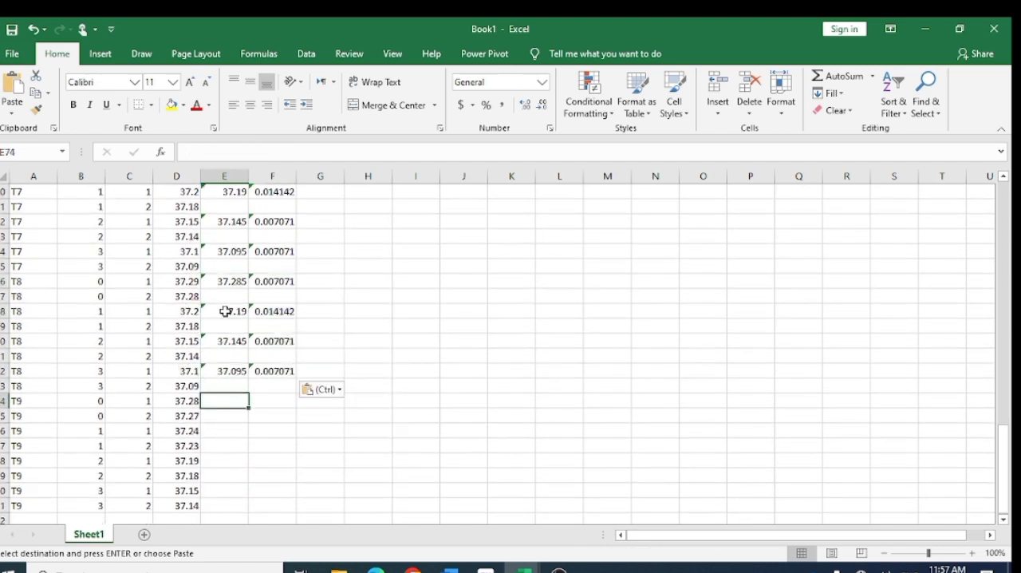
{"action": "key", "text": "ctrl+v"}
{"action": "key", "text": "Down"}
{"action": "key", "text": "Down"}
{"action": "key", "text": "ctrl+v"}
{"action": "key", "text": "Down"}
{"action": "key", "text": "Down"}
{"action": "key", "text": "ctrl+v"}
{"action": "key", "text": "ctrl"}
{"action": "key", "text": "Escape"}
{"action": "key", "text": "Down"}
{"action": "key", "text": "Down"}
{"action": "key", "text": "ctrl+v"}
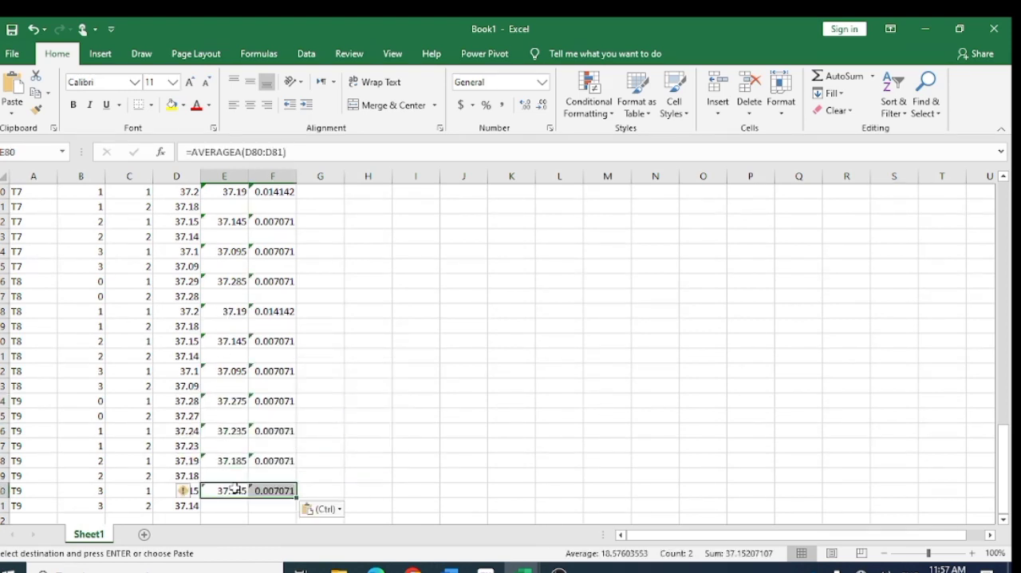
- Review the filled Mean and SD Value columns from the last T9 row back to the headers and check the formula in F2
{"action": "scroll", "coordinate": [234, 487], "scroll_direction": "down", "scroll_amount": 2}
{"action": "scroll", "coordinate": [235, 487], "scroll_direction": "up", "scroll_amount": 15}
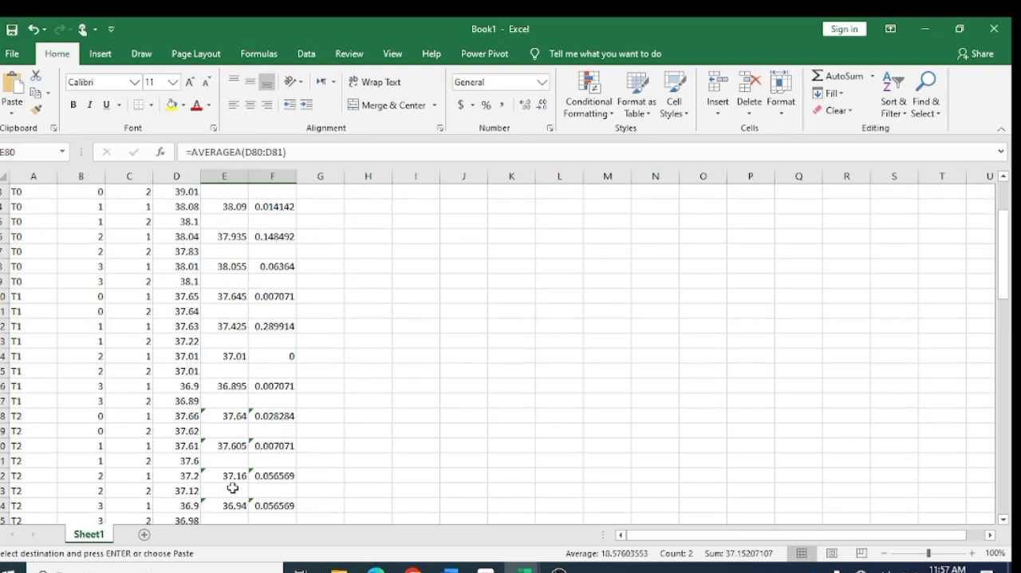
{"action": "left_click", "coordinate": [348, 280]}
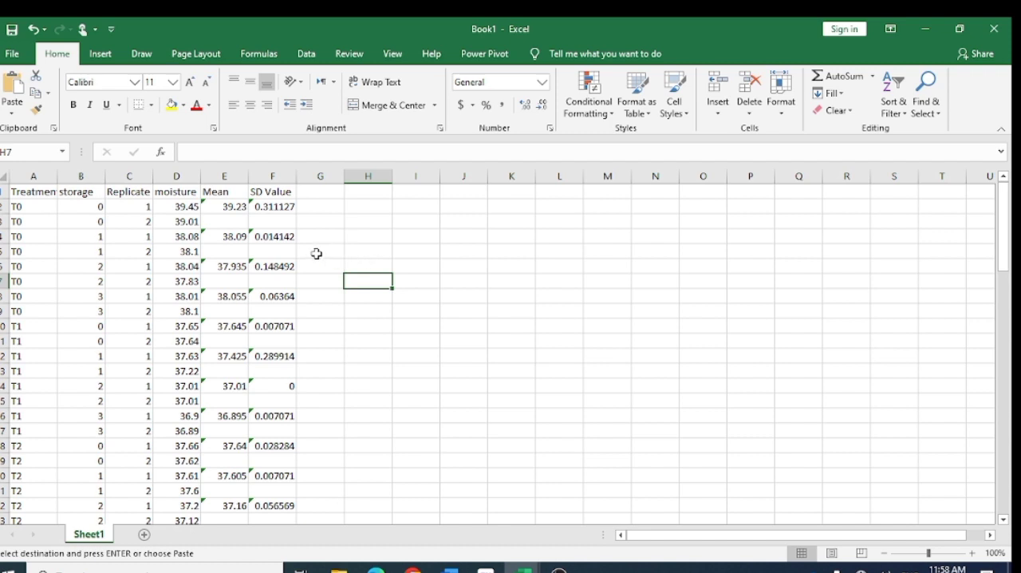
{"action": "left_click", "coordinate": [268, 207]}
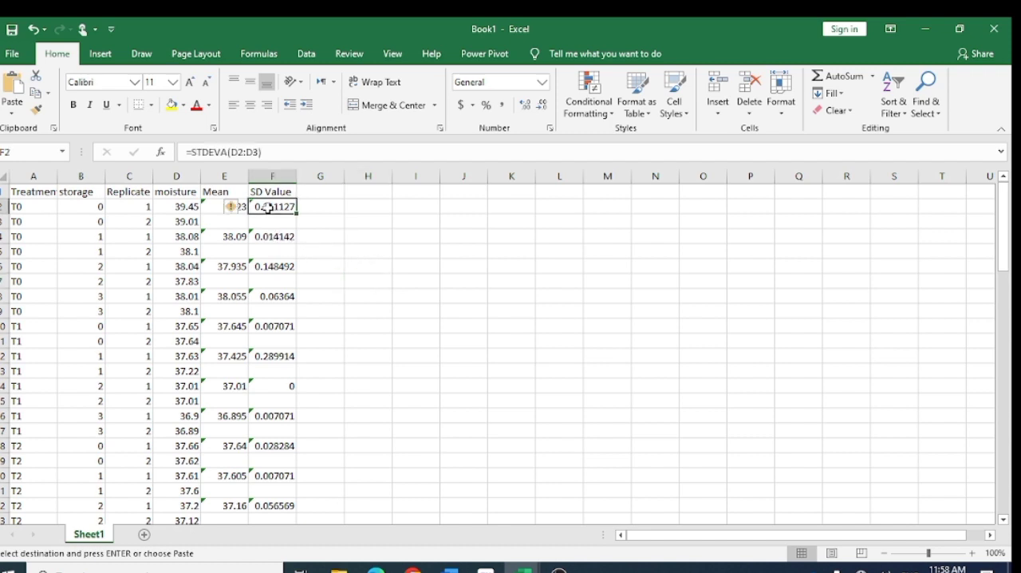
{"action": "left_click", "coordinate": [370, 251]}
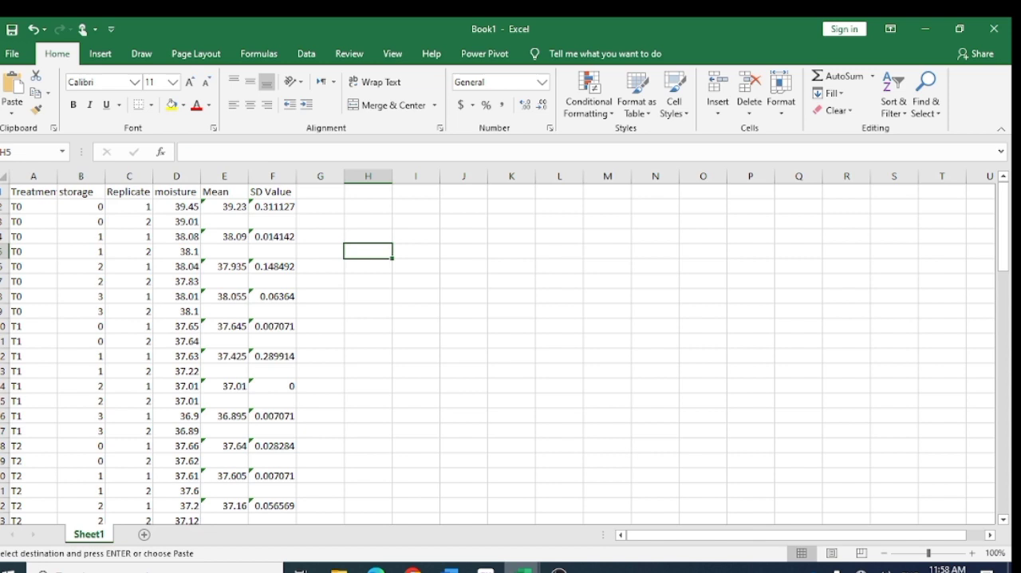
- Switch to the thesis data sheet workbook and examine the layout of the mean table starting at I3 on the moisture sheet
{"action": "mouse_move", "coordinate": [523, 568]}
{"action": "mouse_move", "coordinate": [471, 520]}
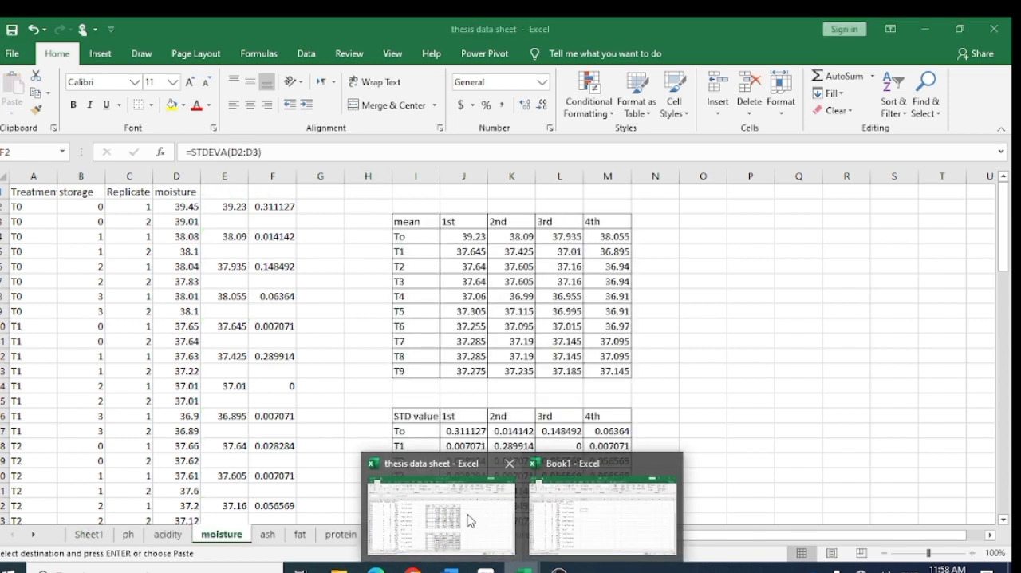
{"action": "left_click", "coordinate": [470, 520]}
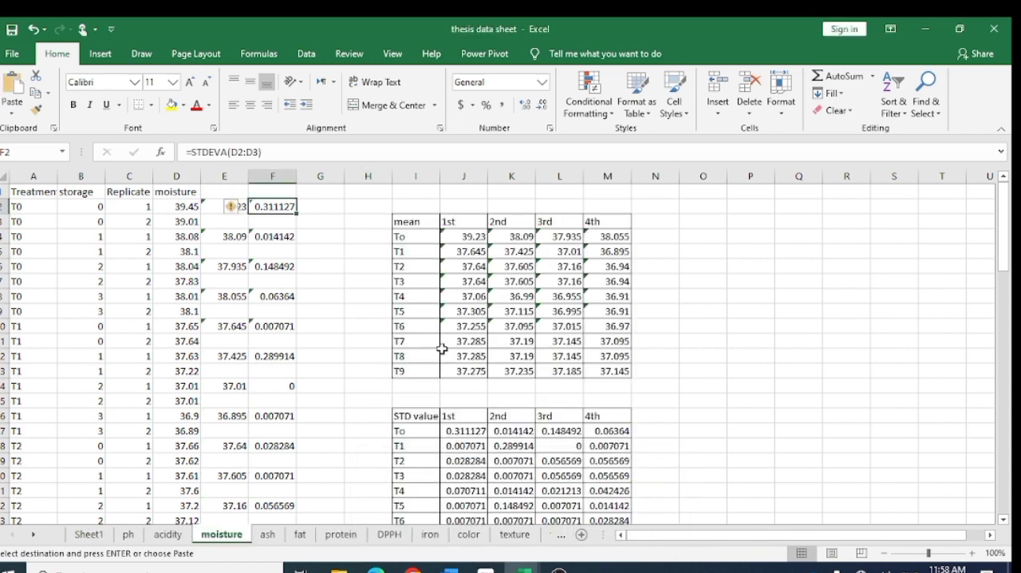
{"action": "left_click", "coordinate": [732, 323]}
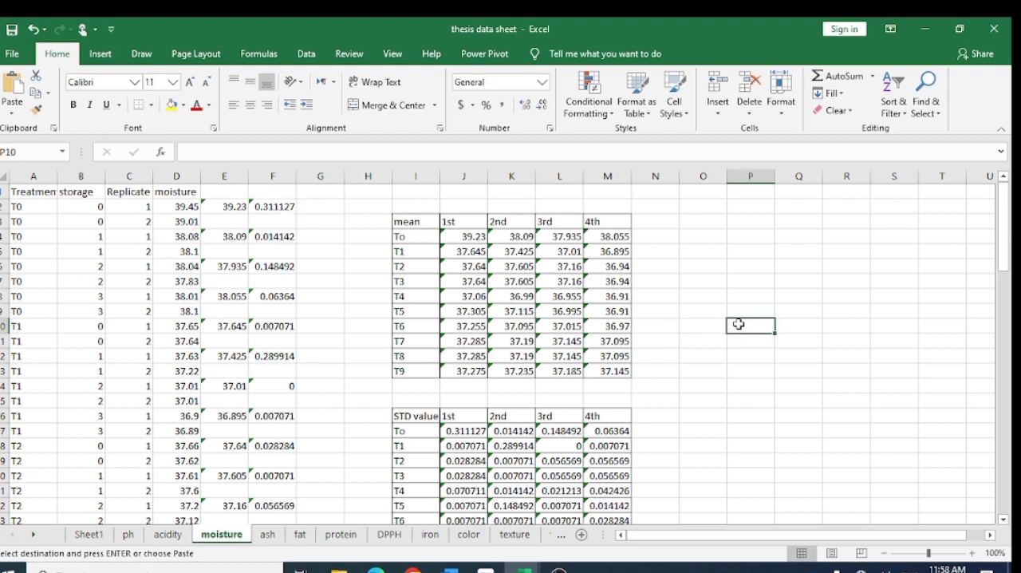
{"action": "left_click", "coordinate": [408, 222]}
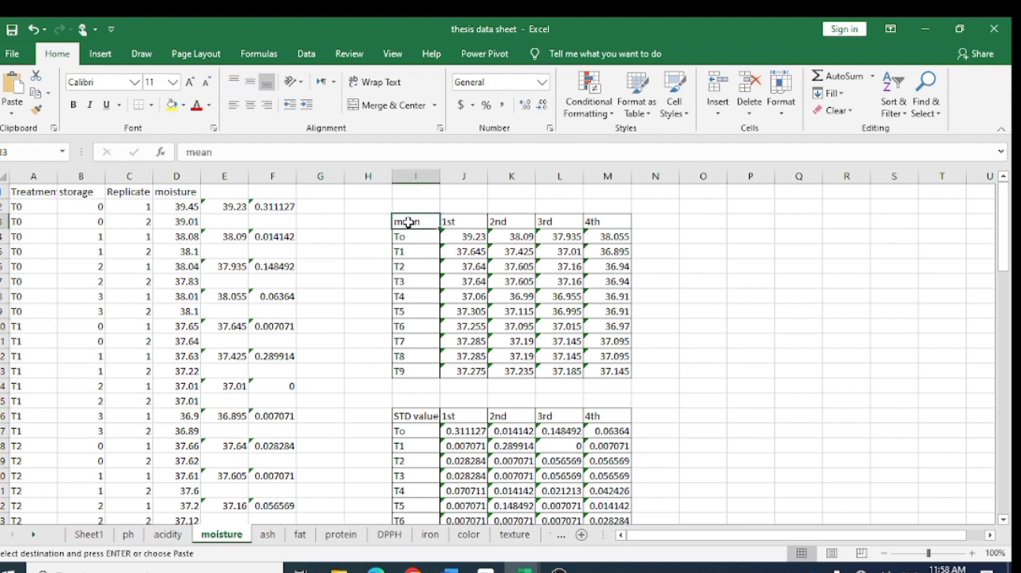
- Examine the STD value table starting at I16 on the moisture sheet, and switch back to the Book1 workbook
{"action": "left_click", "coordinate": [422, 416]}
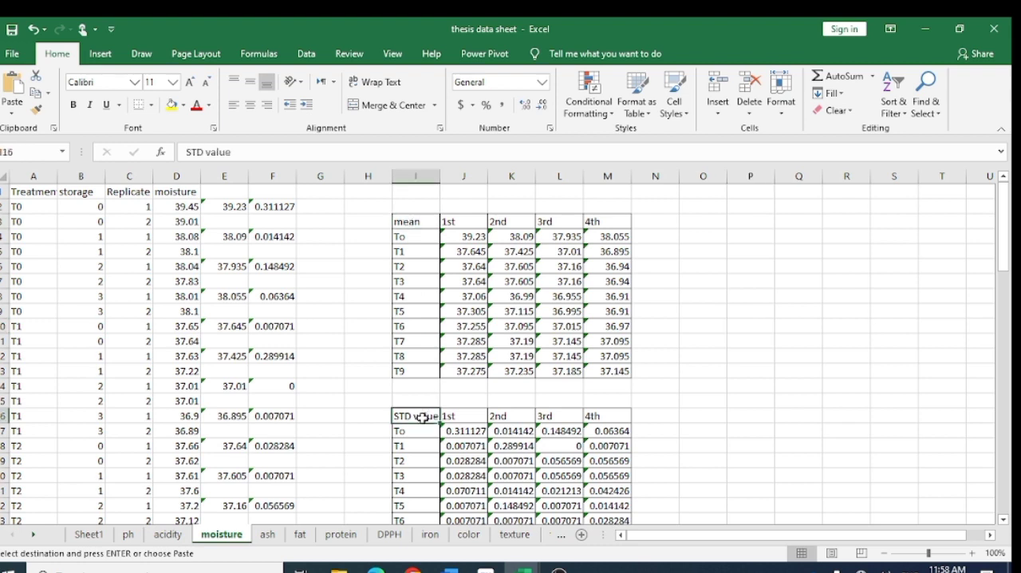
{"action": "left_click", "coordinate": [808, 313]}
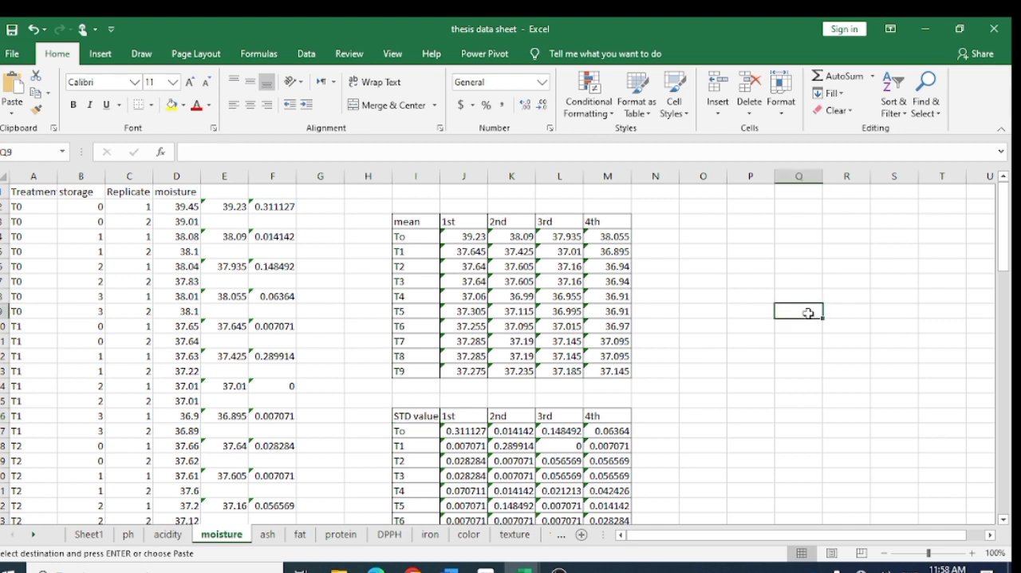
{"action": "mouse_move", "coordinate": [524, 568]}
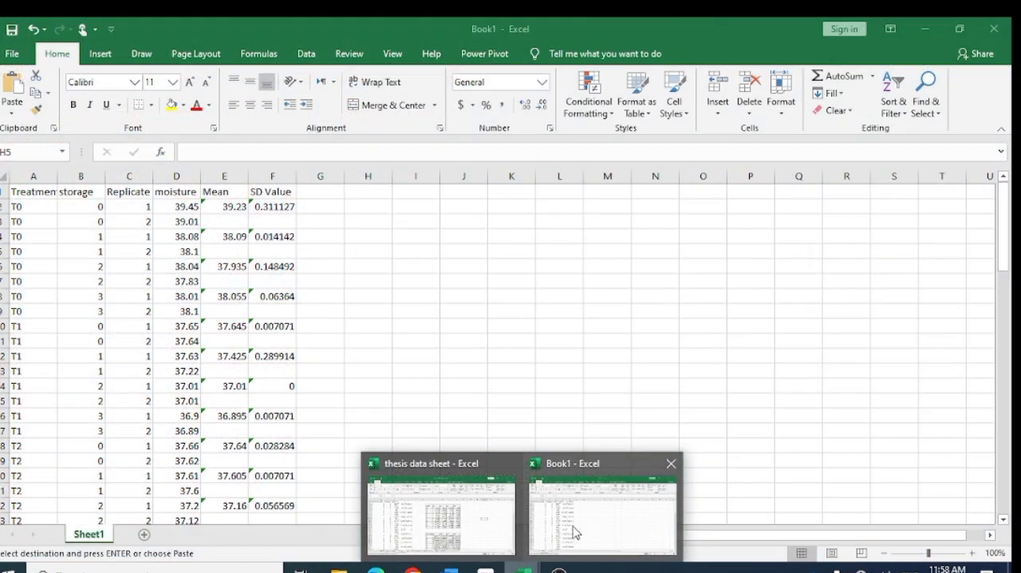
{"action": "left_click", "coordinate": [577, 531]}
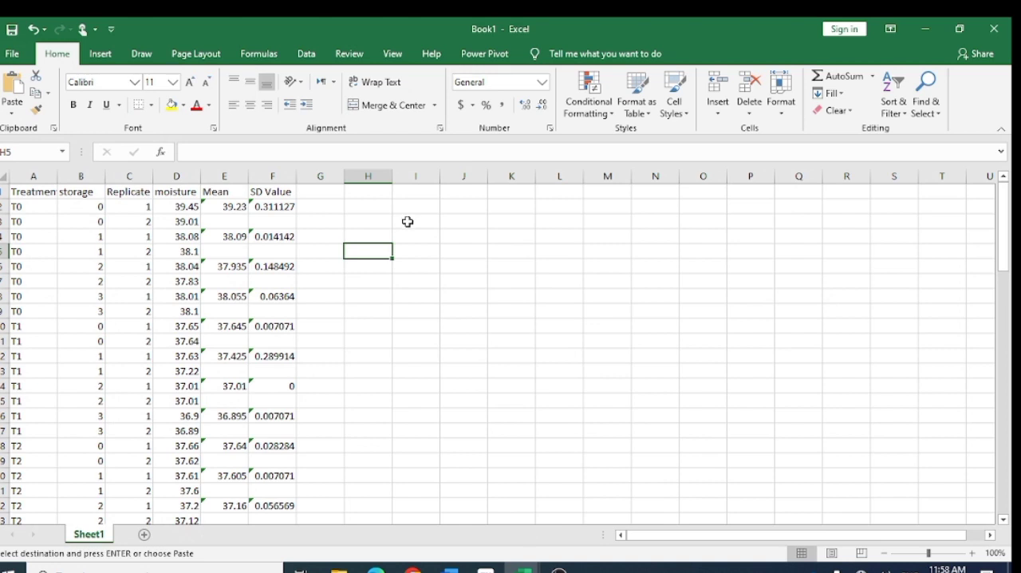
- Enter the summary table headers Mean, 1st, 2nd, 3rd and 4th in I3:M3 of Book1, matching the thesis data sheet's layout
{"action": "left_click", "coordinate": [407, 221]}
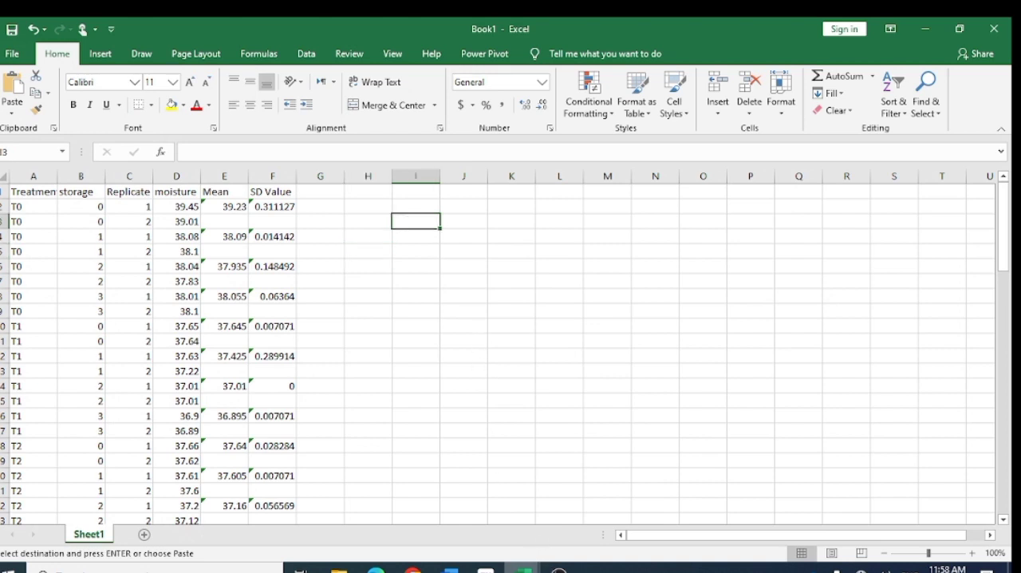
{"action": "mouse_move", "coordinate": [523, 568]}
{"action": "mouse_move", "coordinate": [484, 529]}
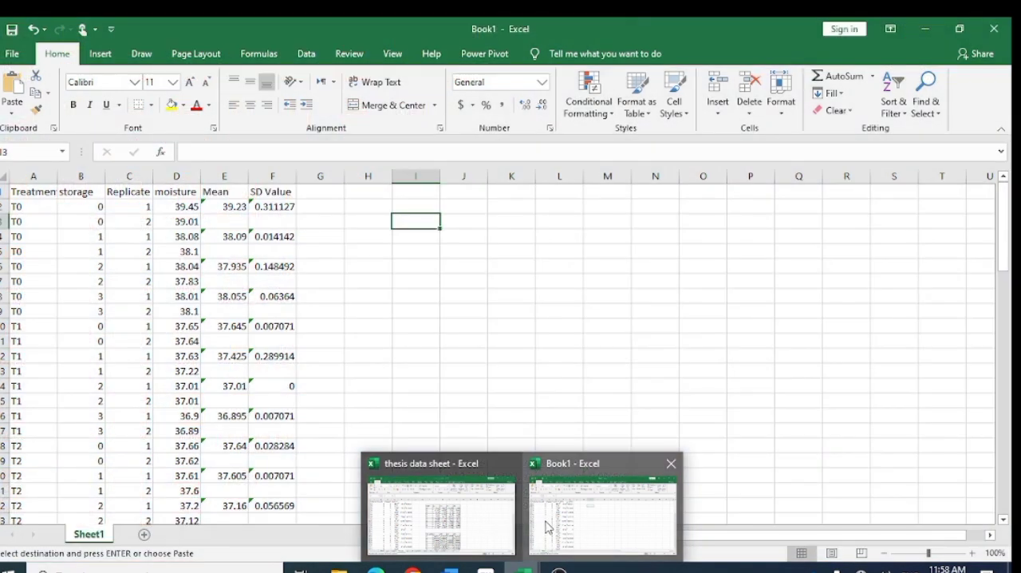
{"action": "left_click", "coordinate": [545, 523]}
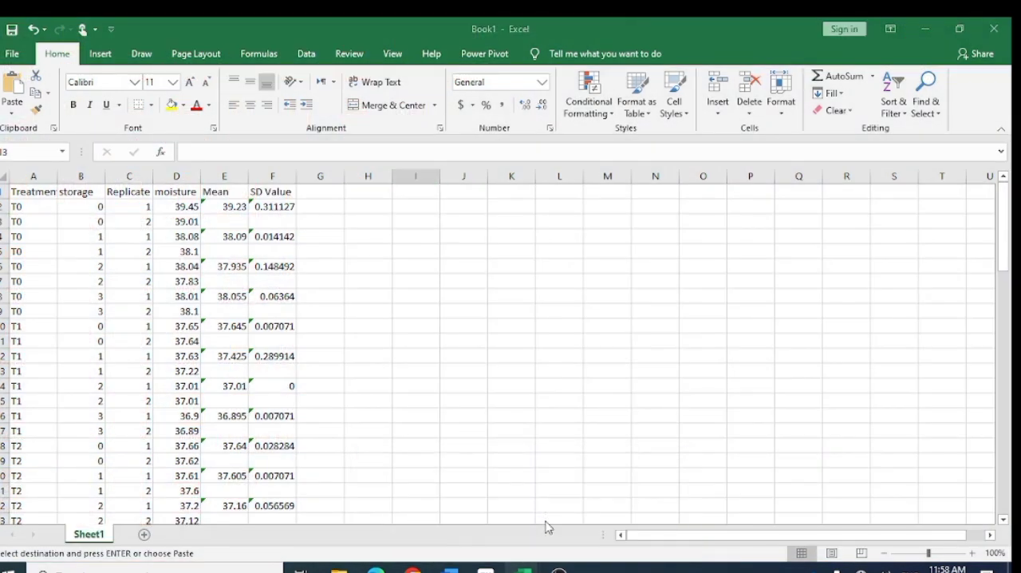
{"action": "type", "text": "Mean"}
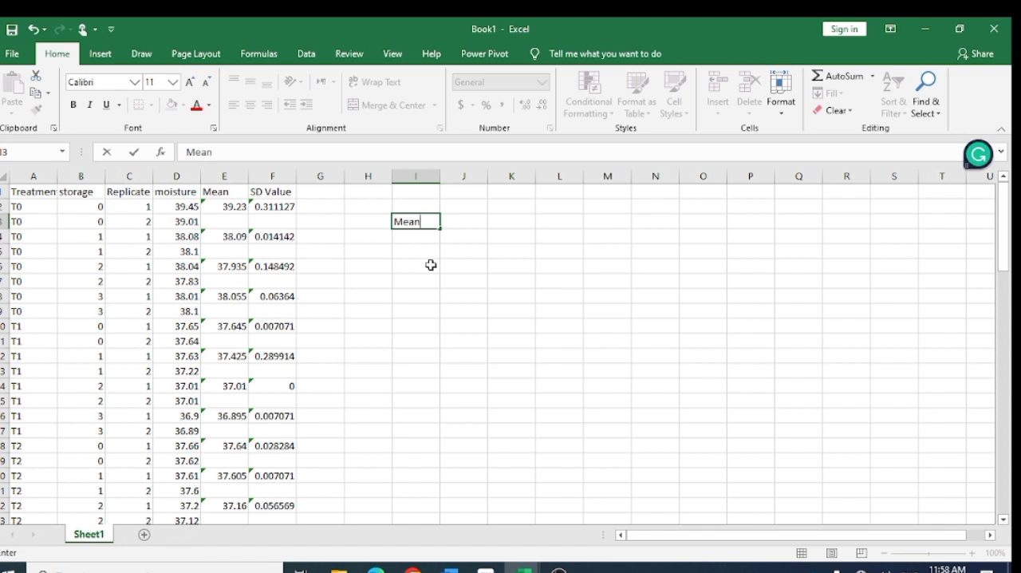
{"action": "key", "text": "Tab"}
{"action": "type", "text": "1st"}
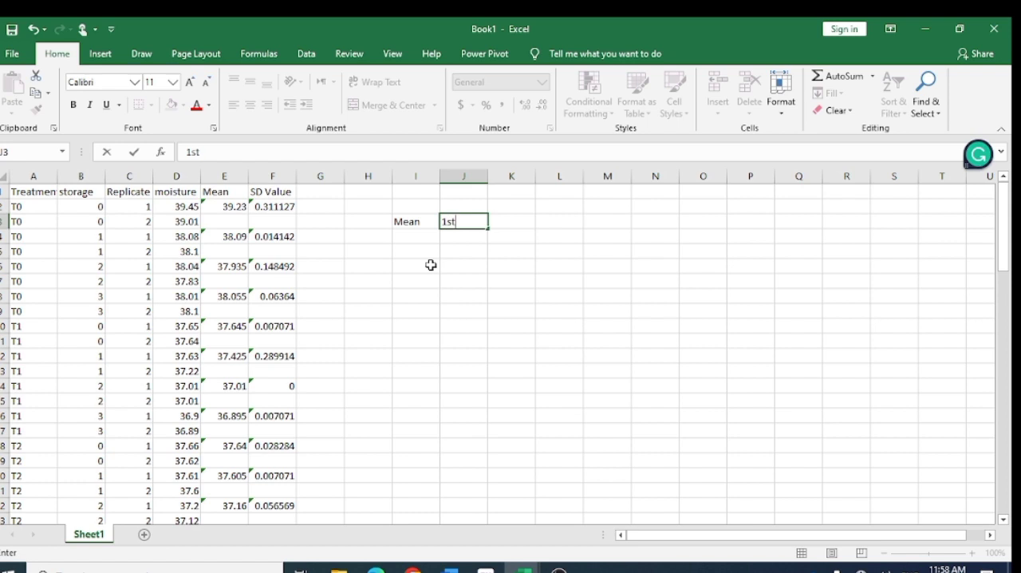
{"action": "key", "text": "Tab"}
{"action": "type", "text": "2nd"}
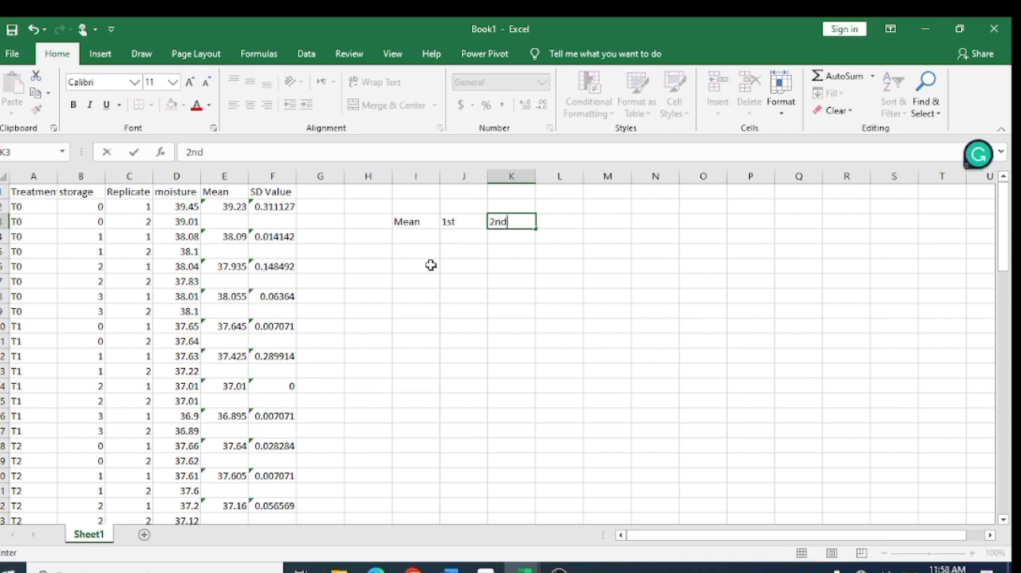
{"action": "key", "text": "Tab"}
{"action": "type", "text": "3rd"}
{"action": "key", "text": "Tab"}
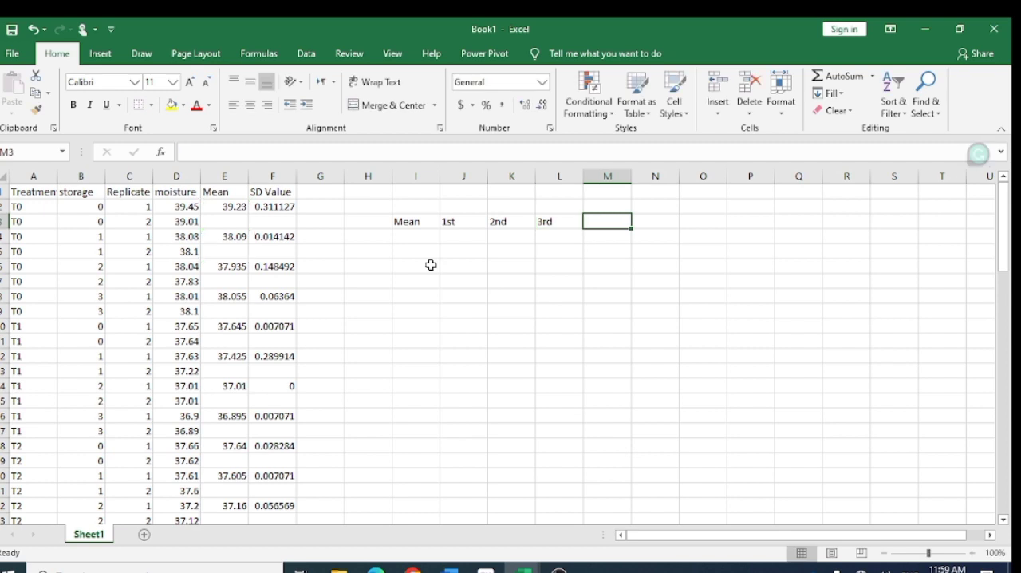
{"action": "type", "text": "4th"}
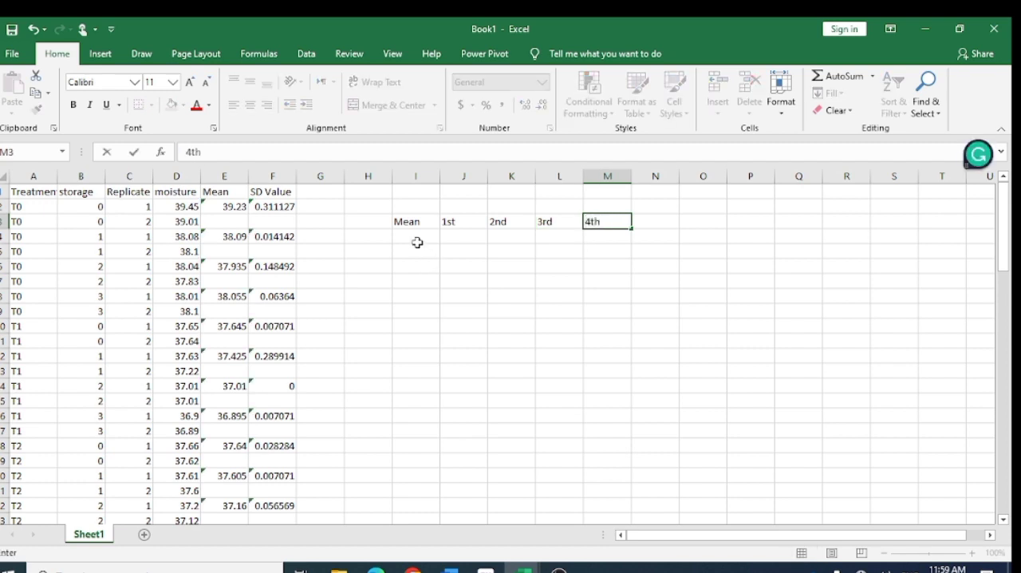
- Enter the treatment labels T0 to T4 in I4:I8 below the Mean header
{"action": "left_click", "coordinate": [418, 242]}
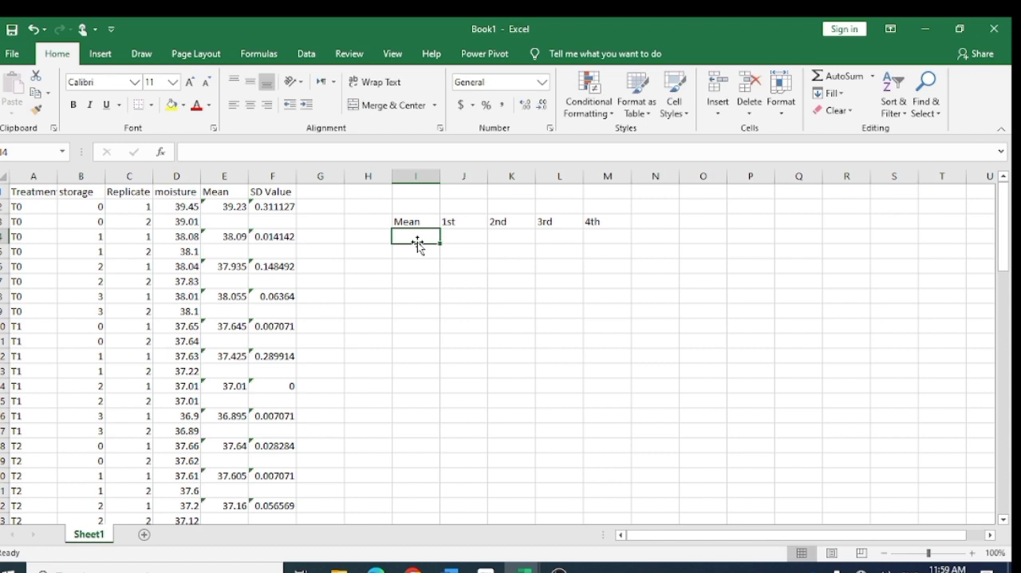
{"action": "type", "text": "T0"}
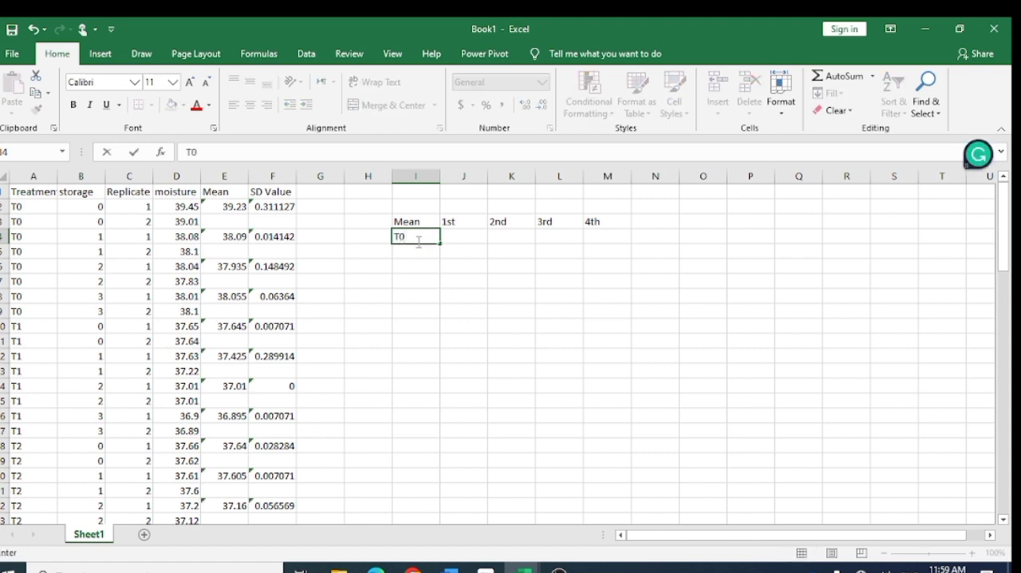
{"action": "key", "text": "Return"}
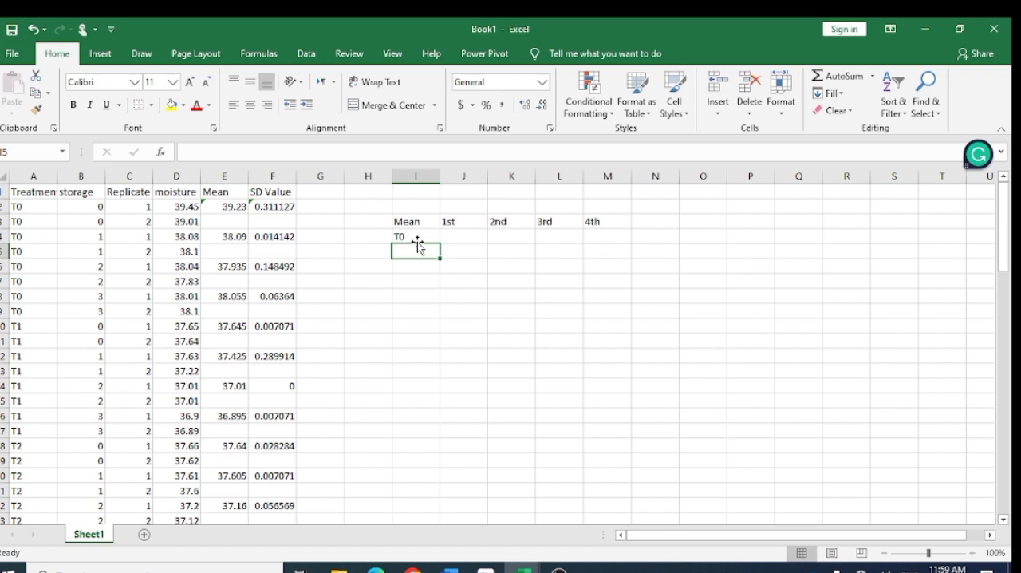
{"action": "type", "text": "T"}
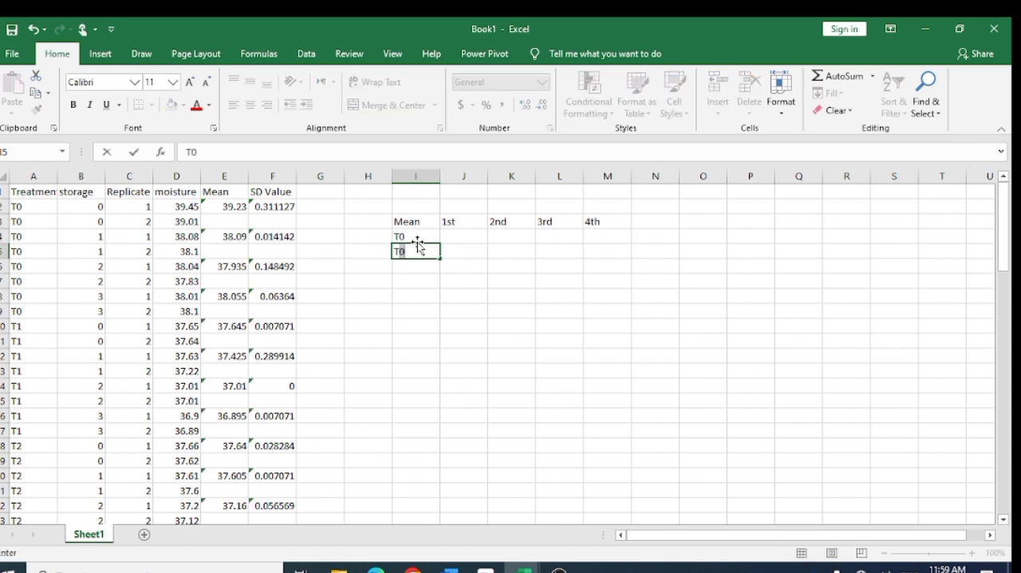
{"action": "type", "text": "1"}
{"action": "key", "text": "Return"}
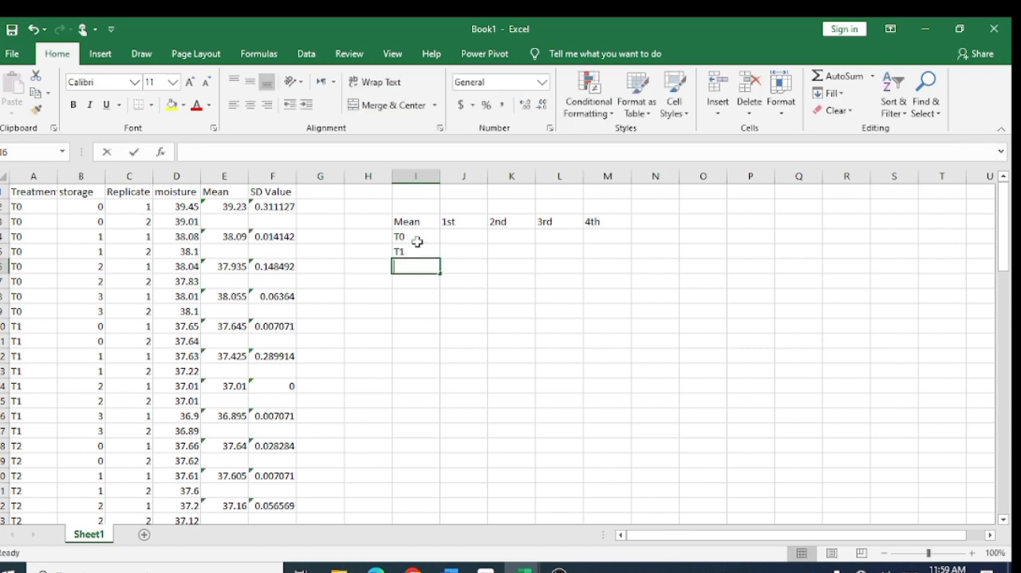
{"action": "type", "text": "T2"}
{"action": "key", "text": "Return"}
{"action": "type", "text": "T3"}
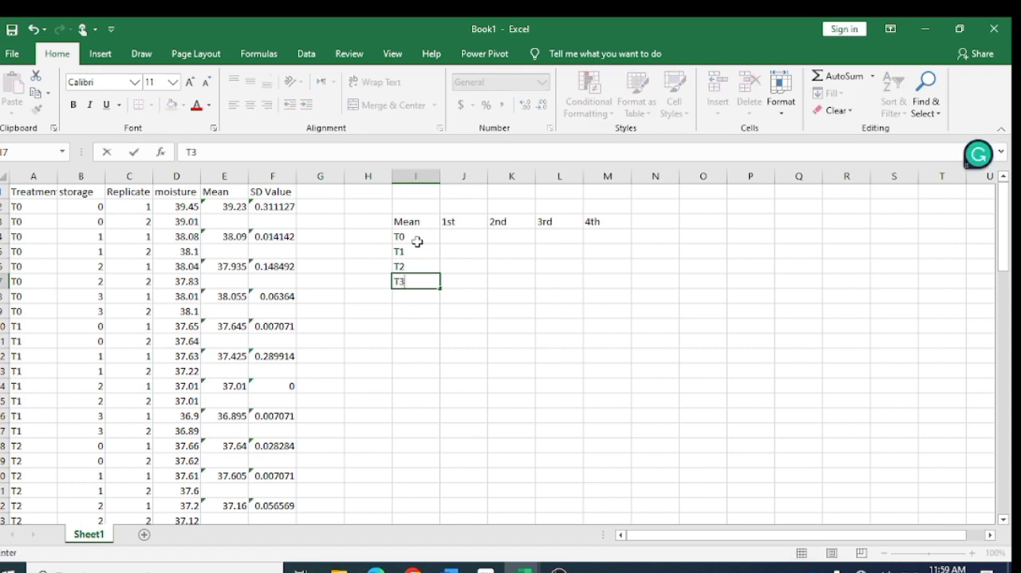
{"action": "key", "text": "Return"}
{"action": "type", "text": "T4"}
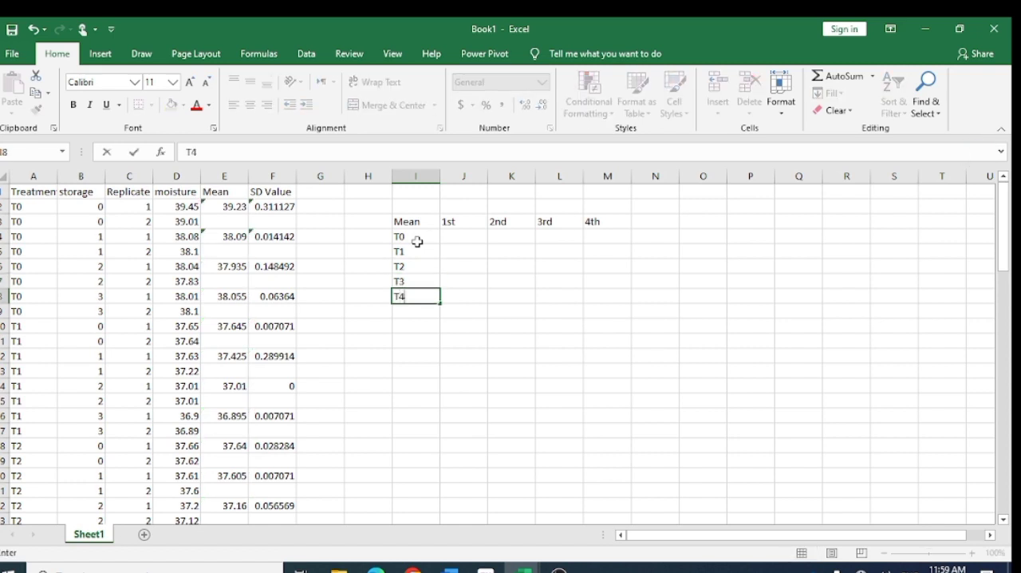
{"action": "key", "text": "Return"}
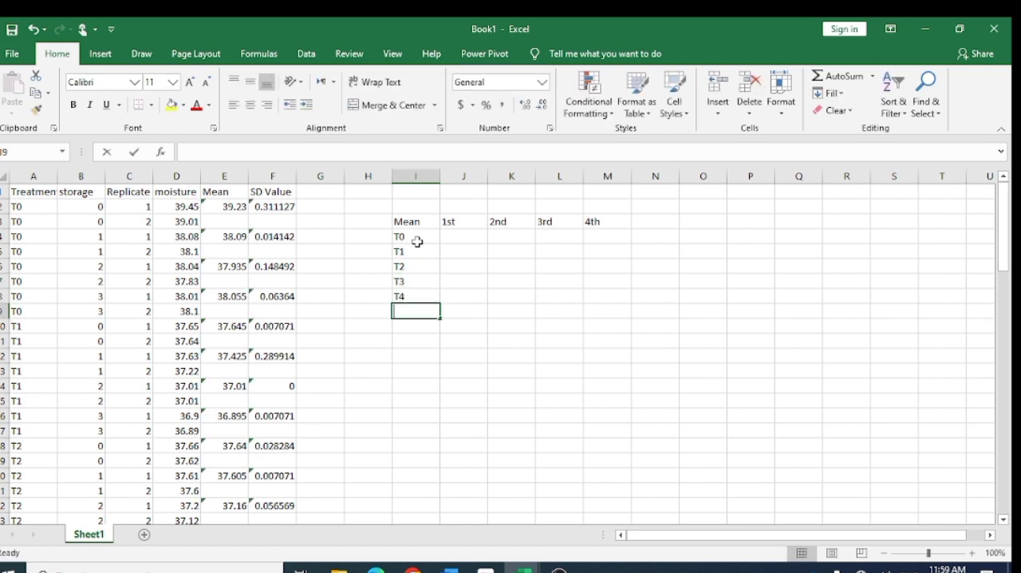
- Continue the treatment labels with T5 to T9 in I9:I13
{"action": "type", "text": "T5"}
{"action": "key", "text": "Return"}
{"action": "type", "text": "T6"}
{"action": "key", "text": "Return"}
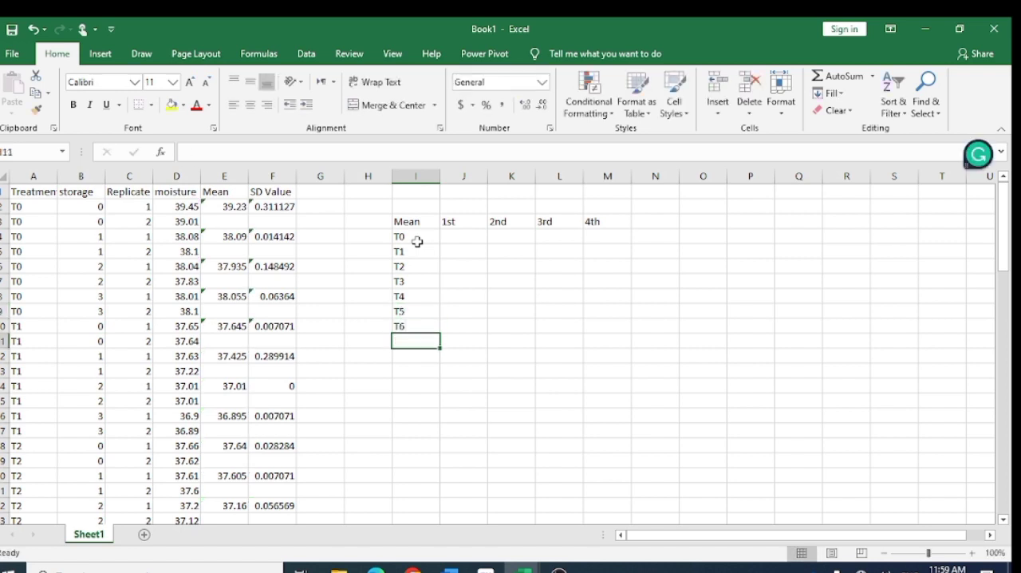
{"action": "type", "text": "T7"}
{"action": "key", "text": "Return"}
{"action": "type", "text": "T8"}
{"action": "key", "text": "Return"}
{"action": "type", "text": "T9"}
{"action": "key", "text": "Return"}
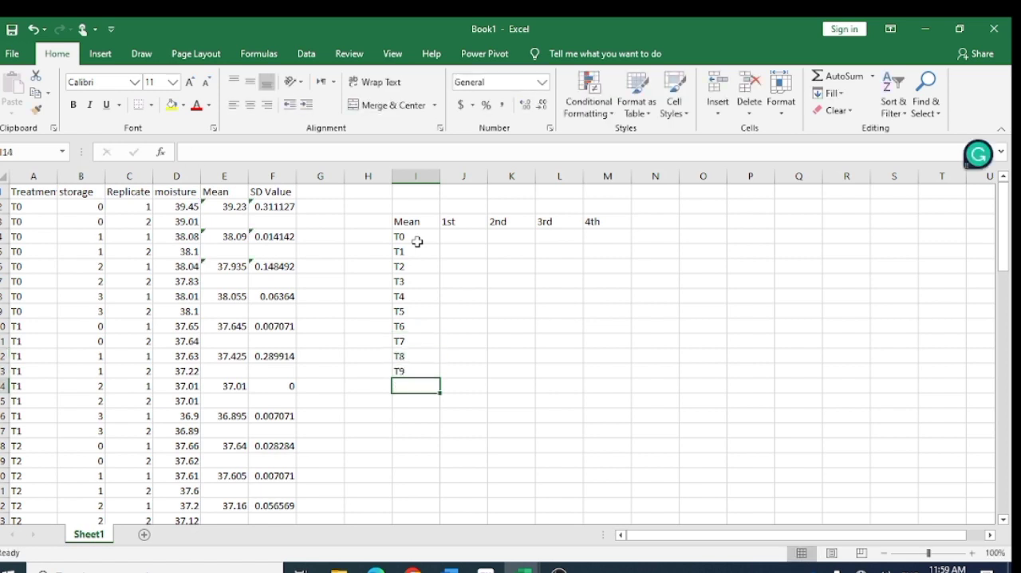
- Move the first T0 mean from E2 to J4, under the 1st storage column of the summary table
{"action": "scroll", "coordinate": [416, 289], "scroll_direction": "down", "scroll_amount": 20}
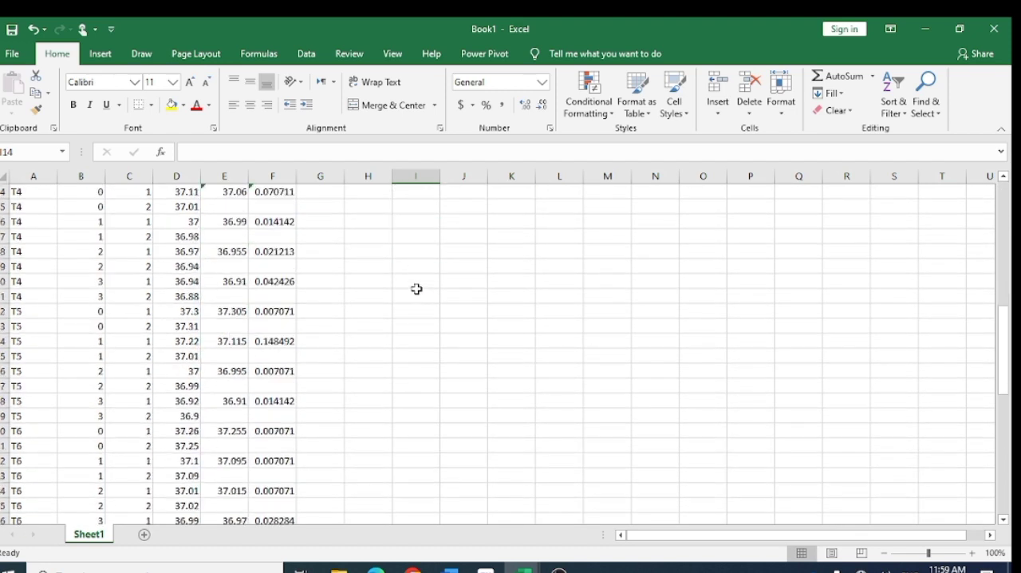
{"action": "scroll", "coordinate": [416, 289], "scroll_direction": "up", "scroll_amount": 20}
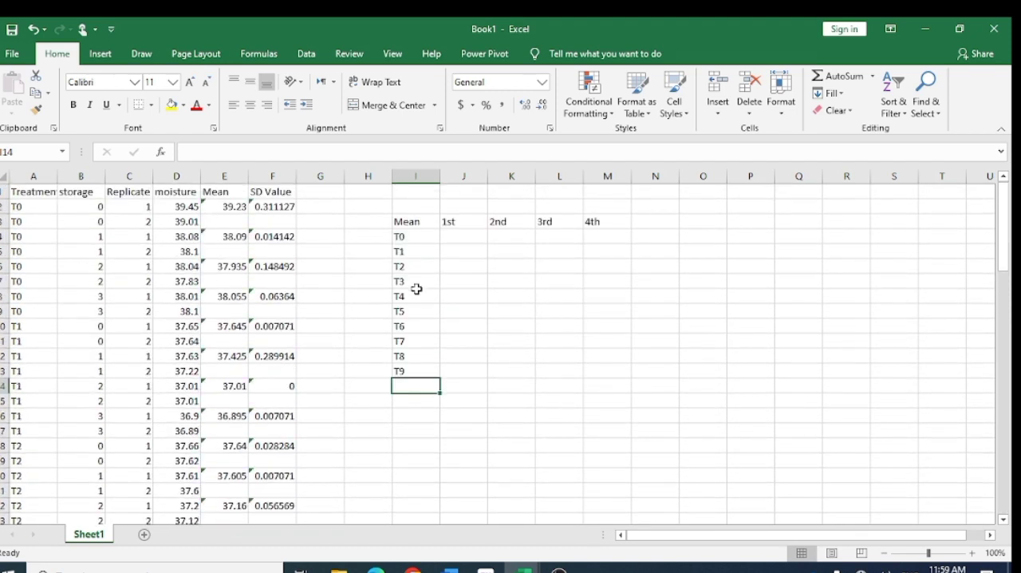
{"action": "left_click", "coordinate": [220, 208]}
{"action": "left_click_drag", "start_coordinate": [220, 207], "coordinate": [273, 207]}
{"action": "left_click", "coordinate": [342, 217]}
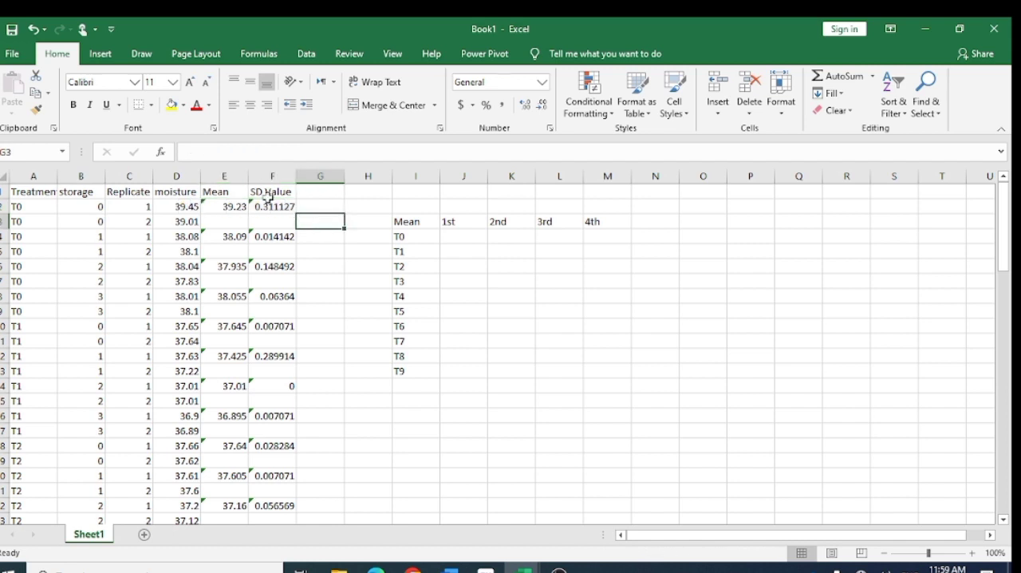
{"action": "left_click", "coordinate": [228, 208]}
{"action": "left_click_drag", "start_coordinate": [236, 205], "coordinate": [461, 240]}
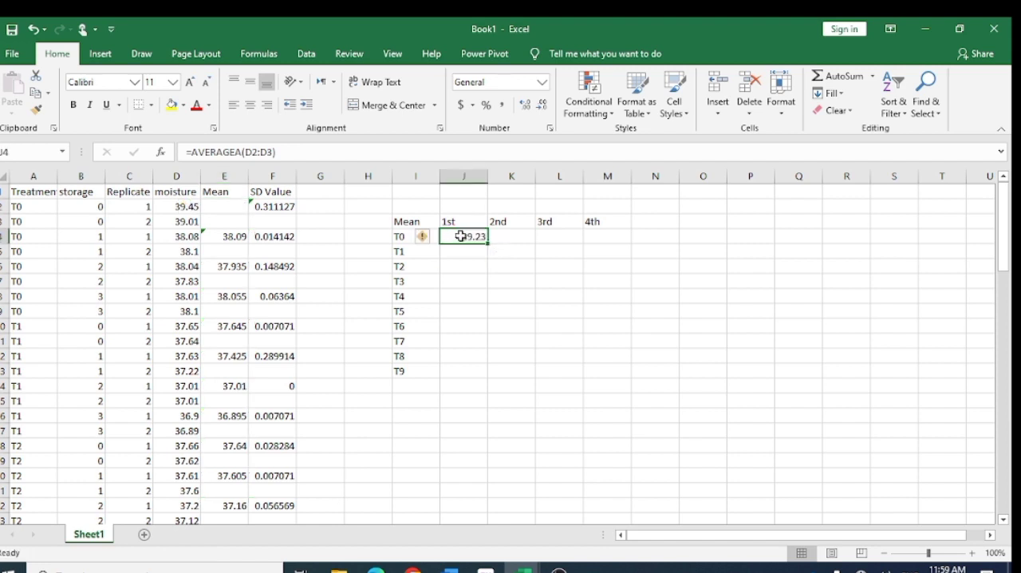
- Move the remaining T0 means from E4, E6 and E8 to K4, L4 and M4 under 2nd, 3rd and 4th
{"action": "left_click", "coordinate": [218, 237]}
{"action": "left_click_drag", "start_coordinate": [218, 230], "coordinate": [525, 237]}
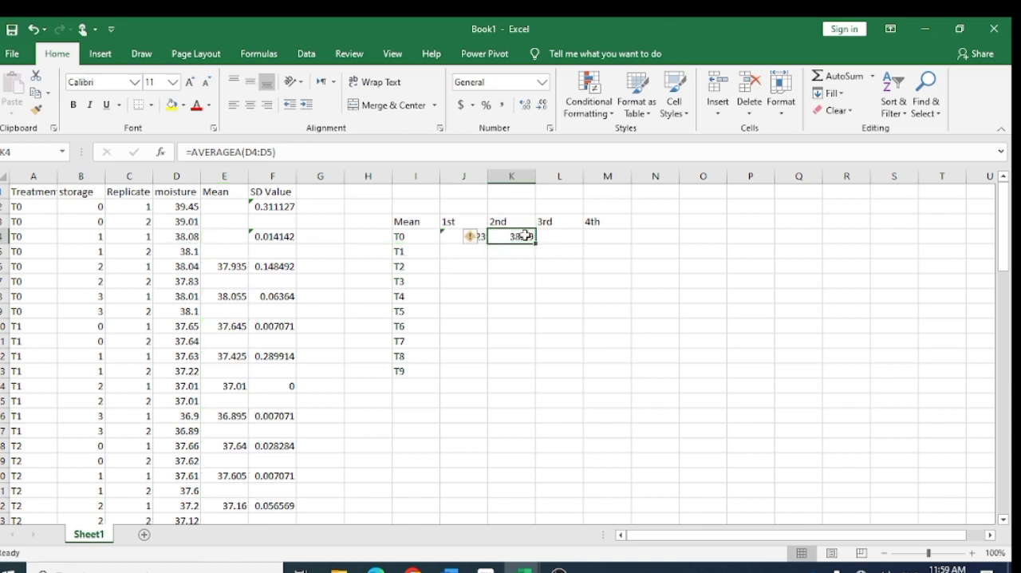
{"action": "left_click", "coordinate": [232, 268]}
{"action": "left_click_drag", "start_coordinate": [227, 261], "coordinate": [558, 245]}
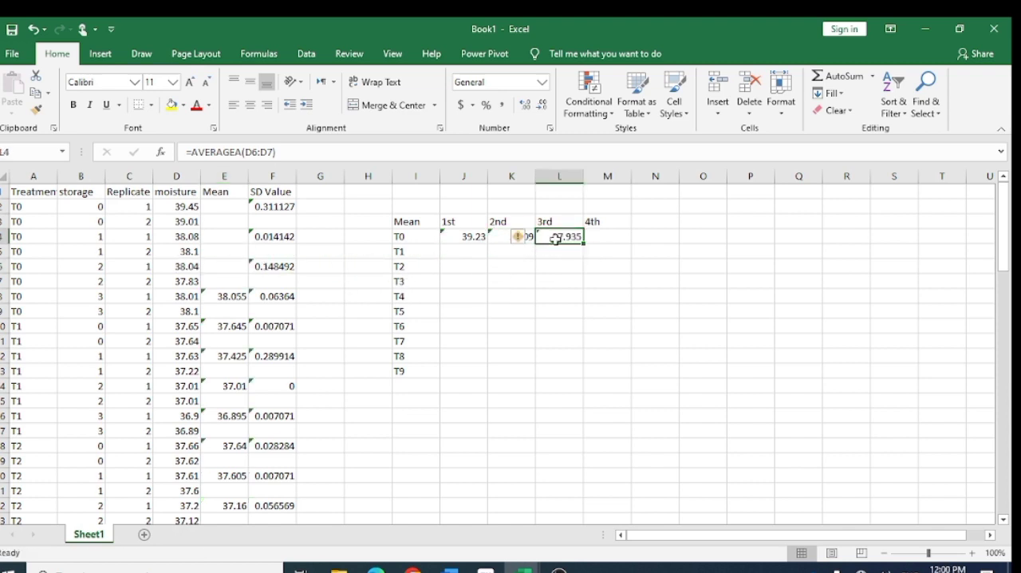
{"action": "left_click", "coordinate": [234, 296]}
{"action": "left_click_drag", "start_coordinate": [244, 296], "coordinate": [599, 238]}
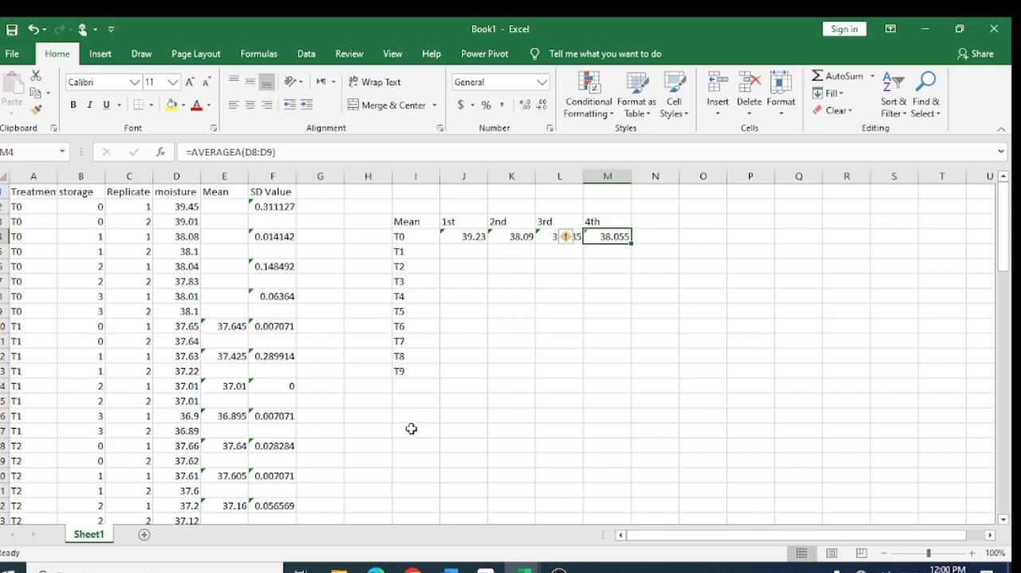
- Undo the moved T0 means and paste the mean and STD value tables, copied from the thesis data sheet's moisture sheet, at I3 in Book1
{"action": "mouse_move", "coordinate": [523, 566]}
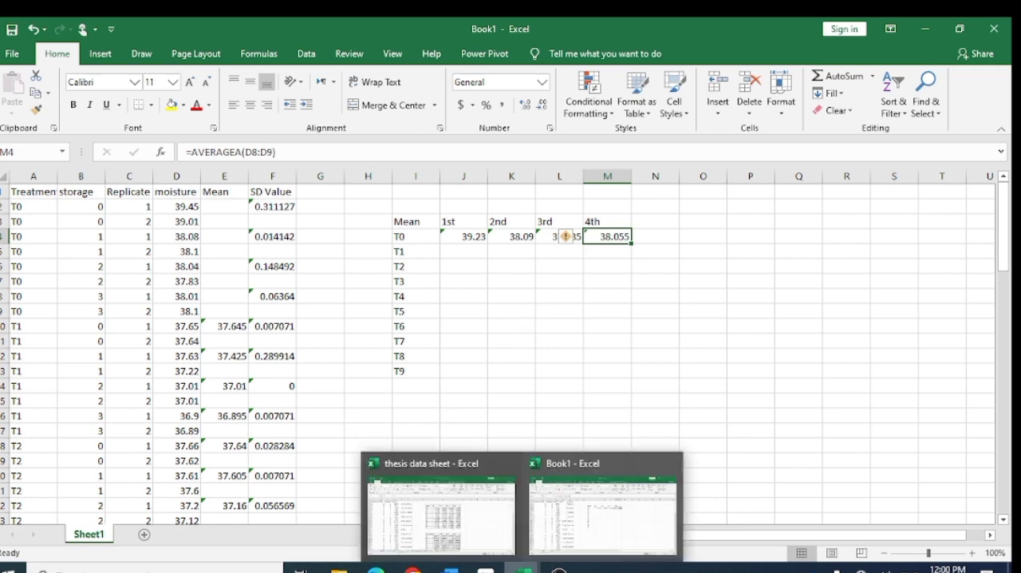
{"action": "left_click", "coordinate": [481, 524]}
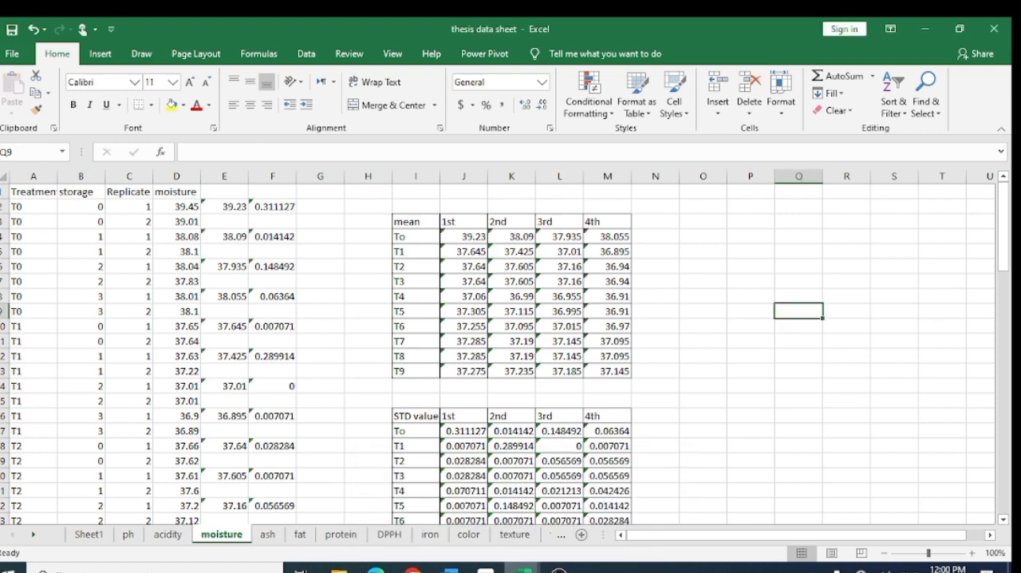
{"action": "mouse_move", "coordinate": [522, 566]}
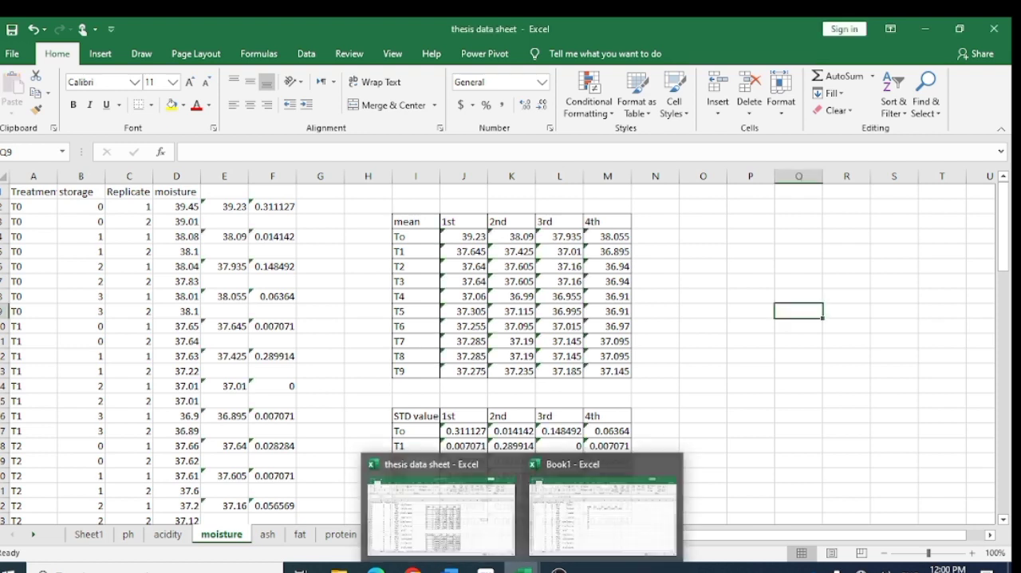
{"action": "left_click", "coordinate": [563, 548]}
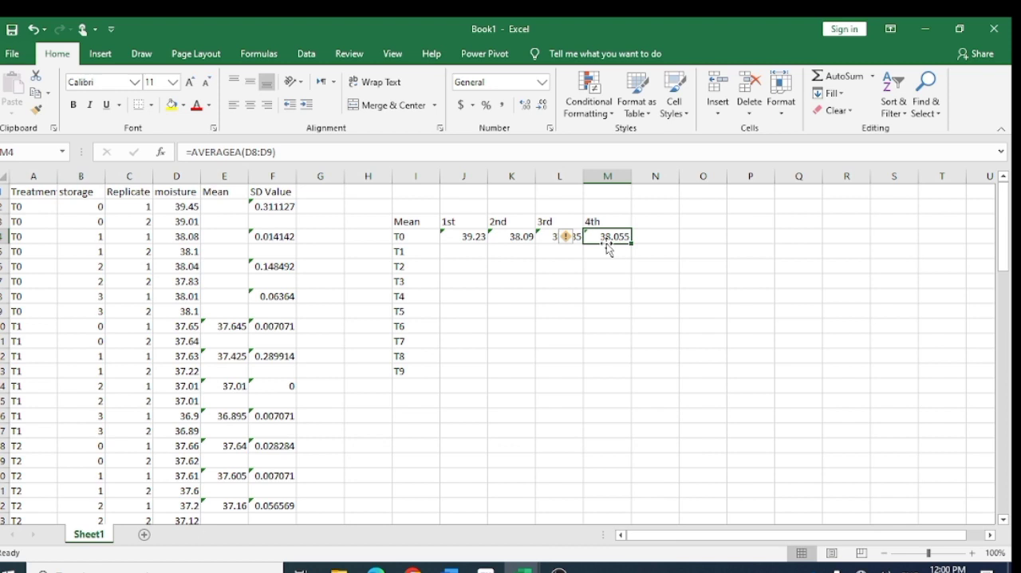
{"action": "left_click", "coordinate": [411, 221]}
{"action": "key", "text": "ctrl+v"}
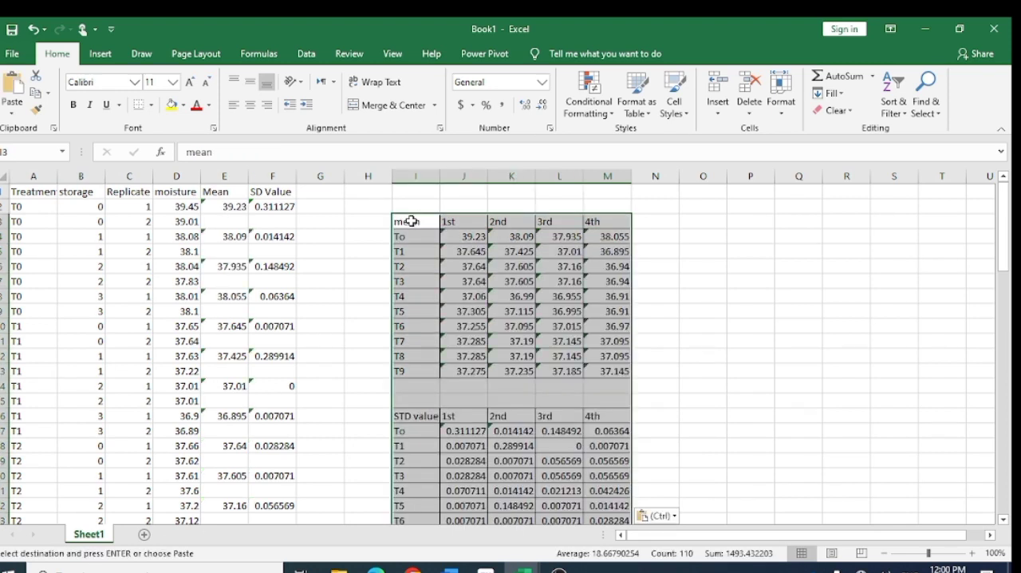
{"action": "left_click", "coordinate": [676, 329]}
{"action": "scroll", "coordinate": [644, 390], "scroll_direction": "down", "scroll_amount": 1}
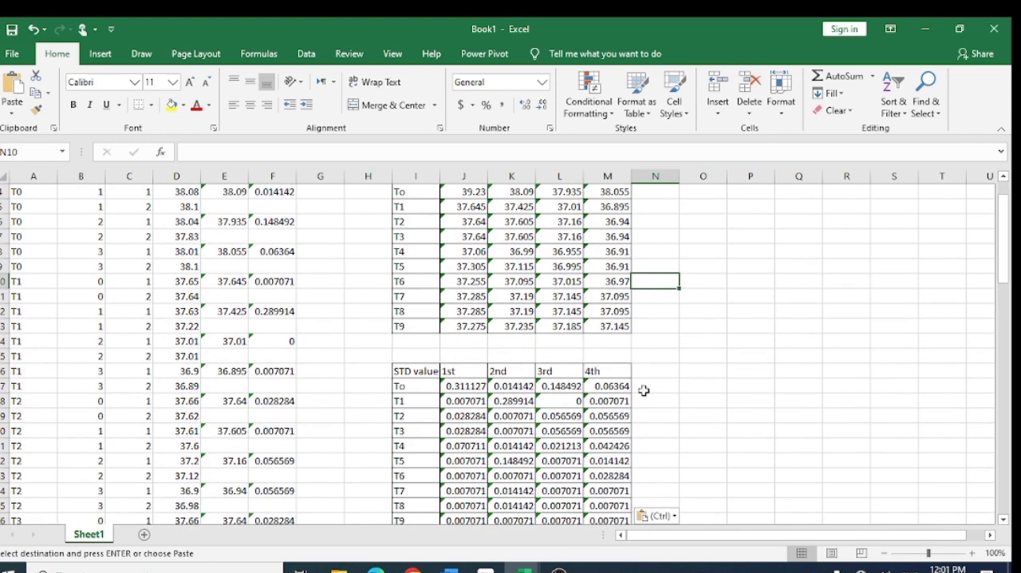
- Look over the pasted mean and STD value tables in Book1, from the first treatment to the last
{"action": "scroll", "coordinate": [644, 390], "scroll_direction": "down", "scroll_amount": 2}
{"action": "scroll", "coordinate": [643, 387], "scroll_direction": "up", "scroll_amount": 3}
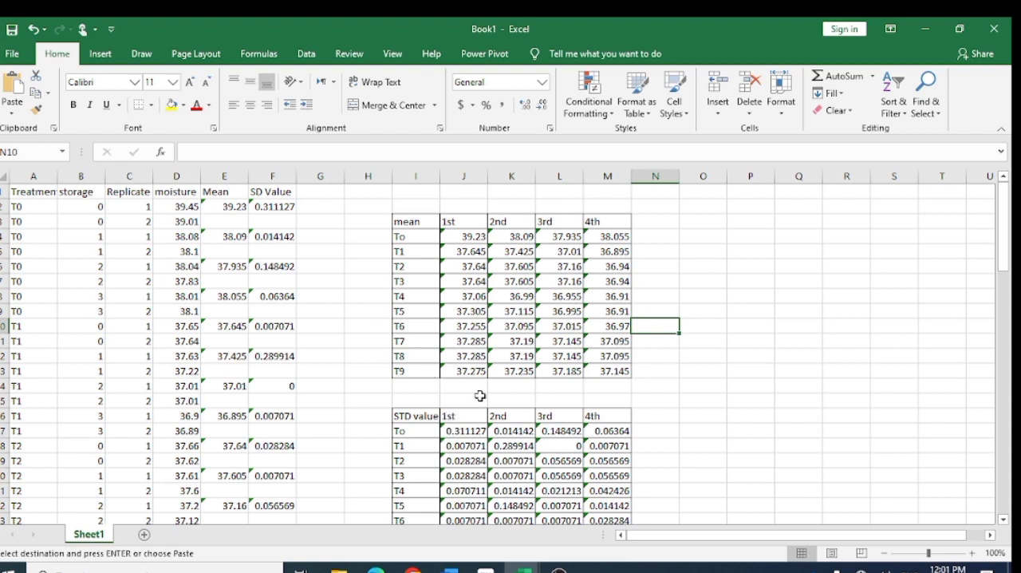
{"action": "left_click", "coordinate": [742, 398]}
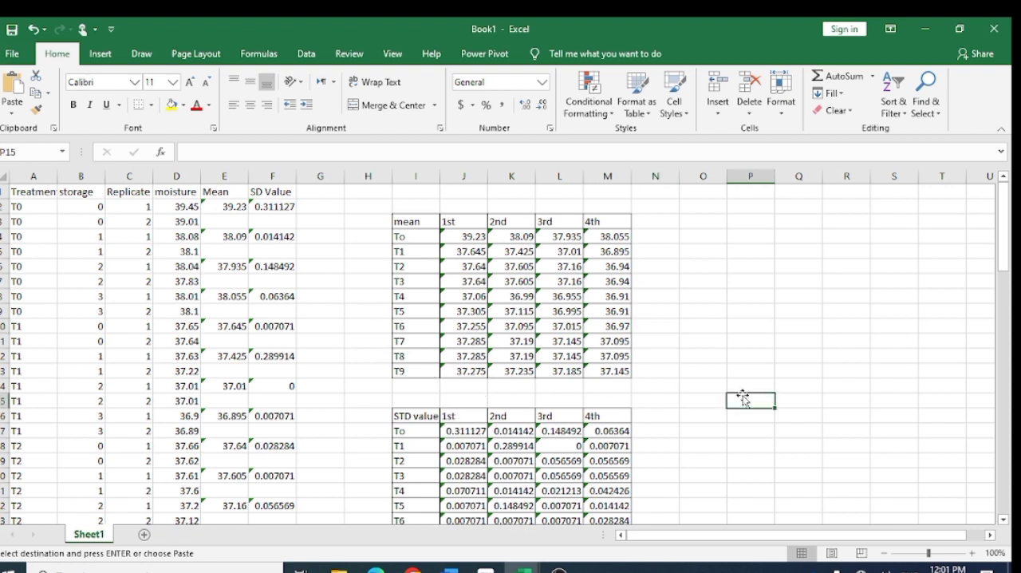
{"action": "scroll", "coordinate": [743, 396], "scroll_direction": "down", "scroll_amount": 3}
{"action": "scroll", "coordinate": [744, 395], "scroll_direction": "right", "scroll_amount": 1}
{"action": "scroll", "coordinate": [745, 397], "scroll_direction": "up", "scroll_amount": 3}
{"action": "scroll", "coordinate": [745, 397], "scroll_direction": "left", "scroll_amount": 1}
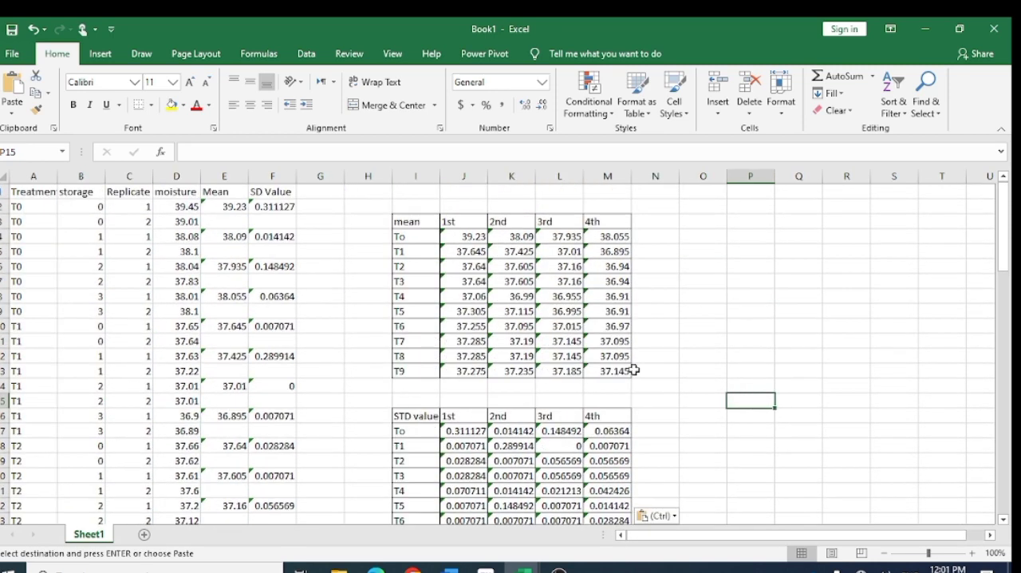
{"action": "scroll", "coordinate": [634, 369], "scroll_direction": "down", "scroll_amount": 5}
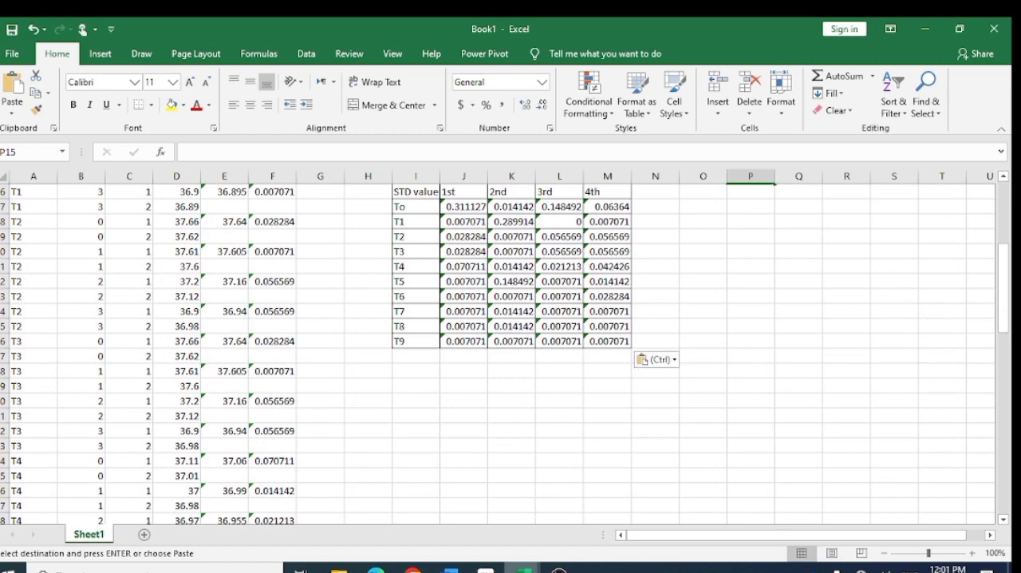
- Switch to the thesis data sheet and examine the Mean ± SD table's heading in I29 and its T0 formula in J30
{"action": "mouse_move", "coordinate": [523, 566]}
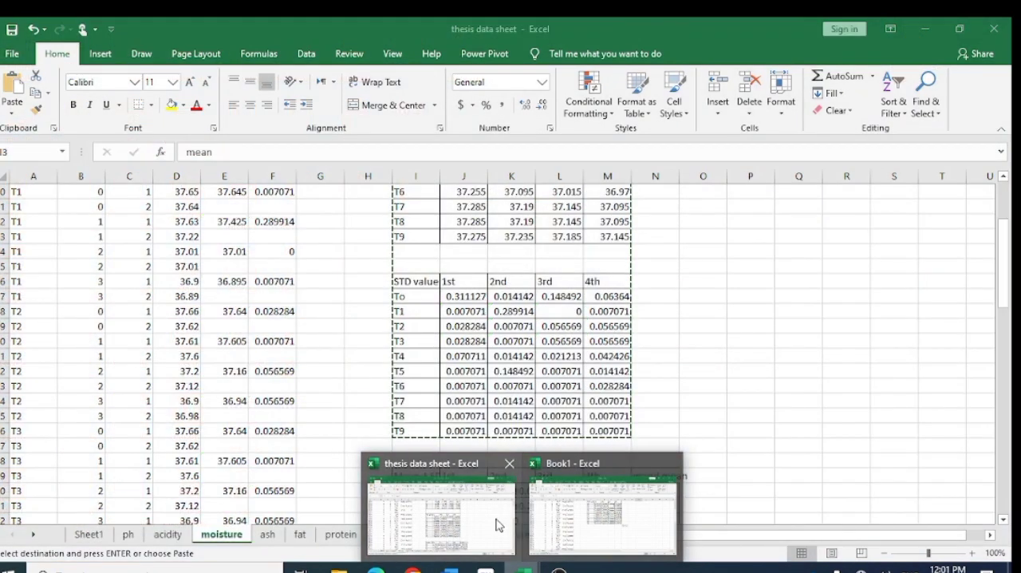
{"action": "left_click", "coordinate": [500, 524]}
{"action": "scroll", "coordinate": [484, 458], "scroll_direction": "down", "scroll_amount": 5}
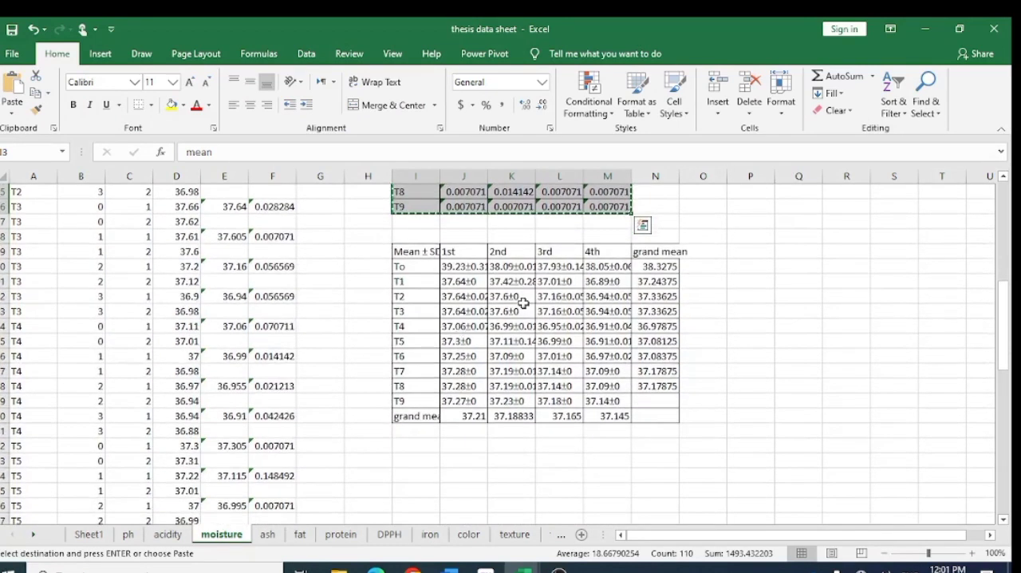
{"action": "left_click", "coordinate": [367, 278]}
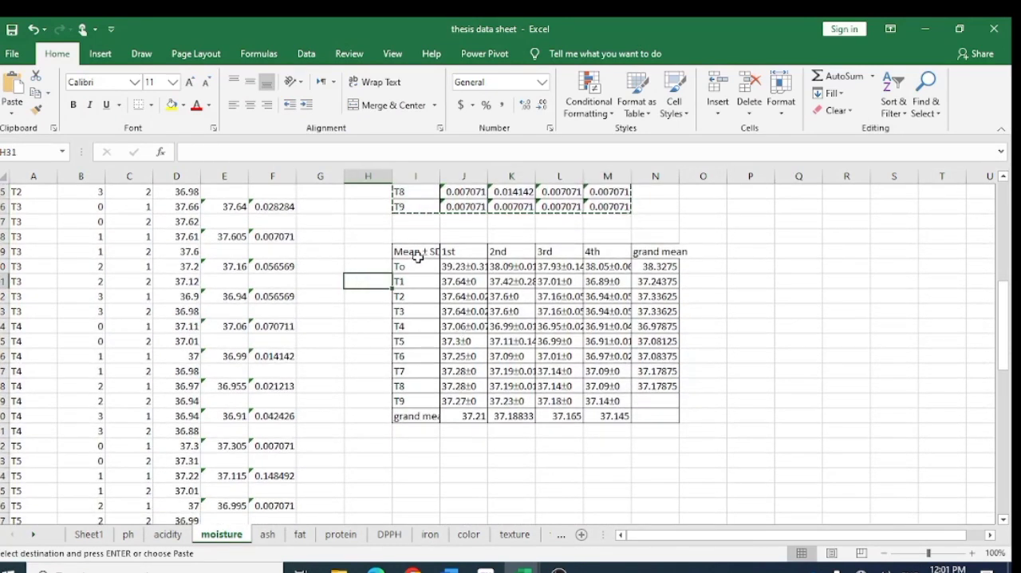
{"action": "left_click", "coordinate": [416, 254]}
{"action": "key", "text": "ctrl+Down"}
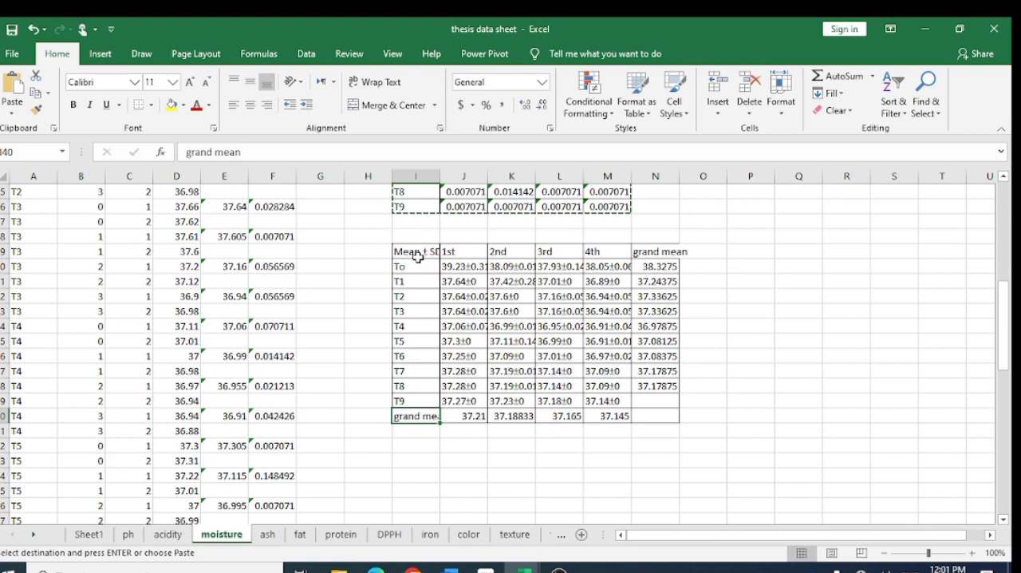
{"action": "double_click", "coordinate": [418, 252]}
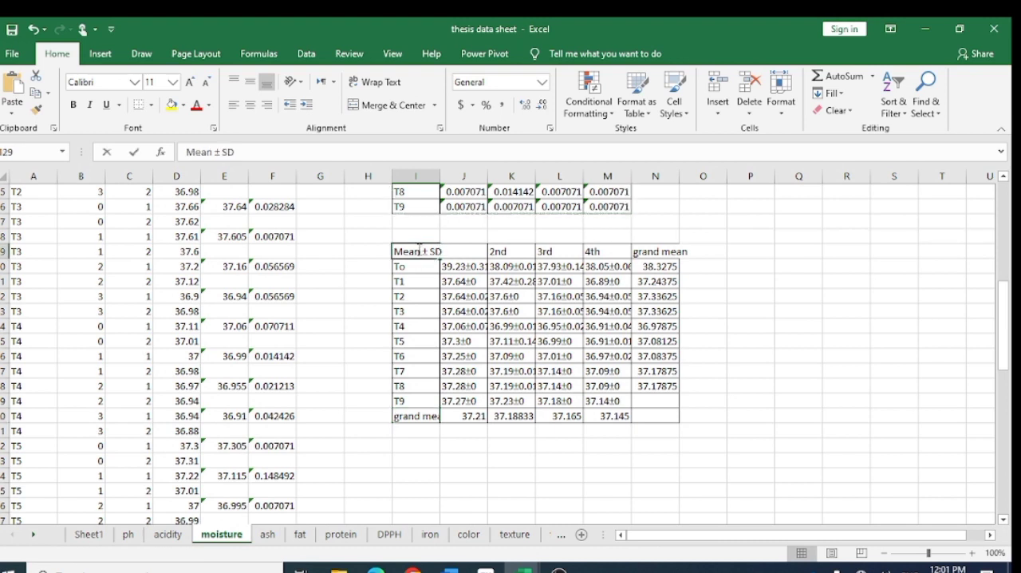
{"action": "left_click", "coordinate": [376, 272]}
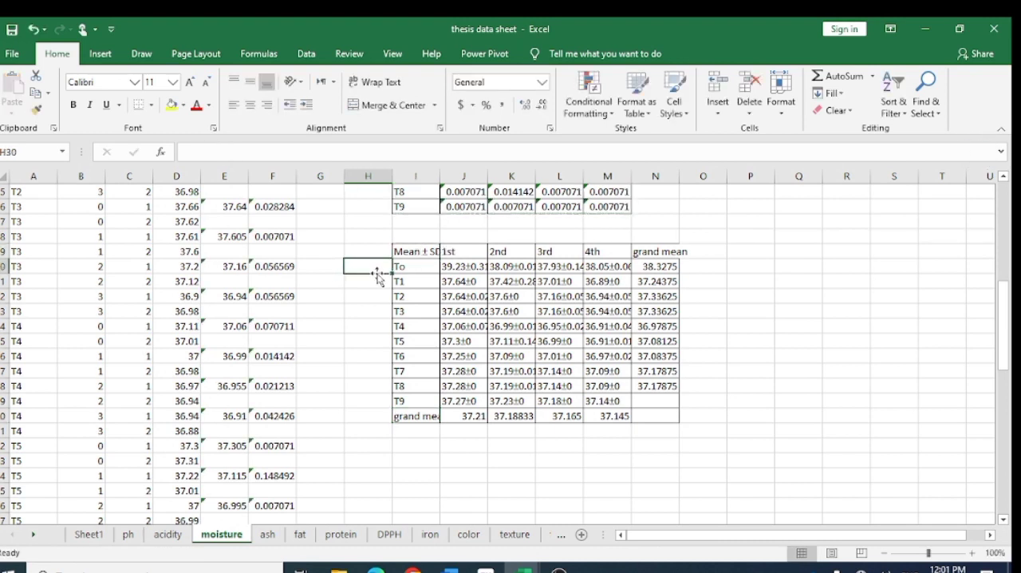
{"action": "left_click", "coordinate": [462, 268]}
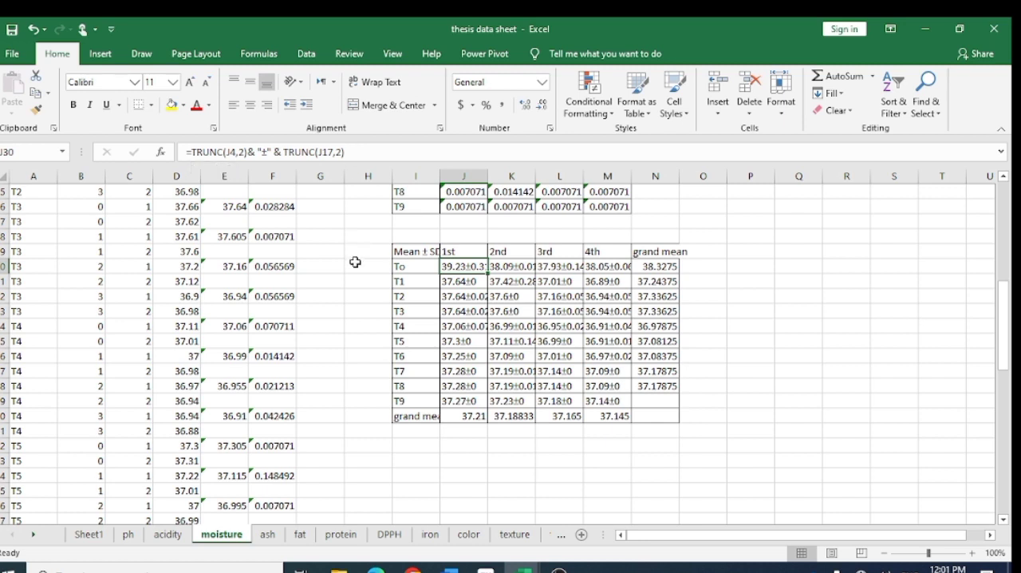
{"action": "left_click", "coordinate": [404, 253]}
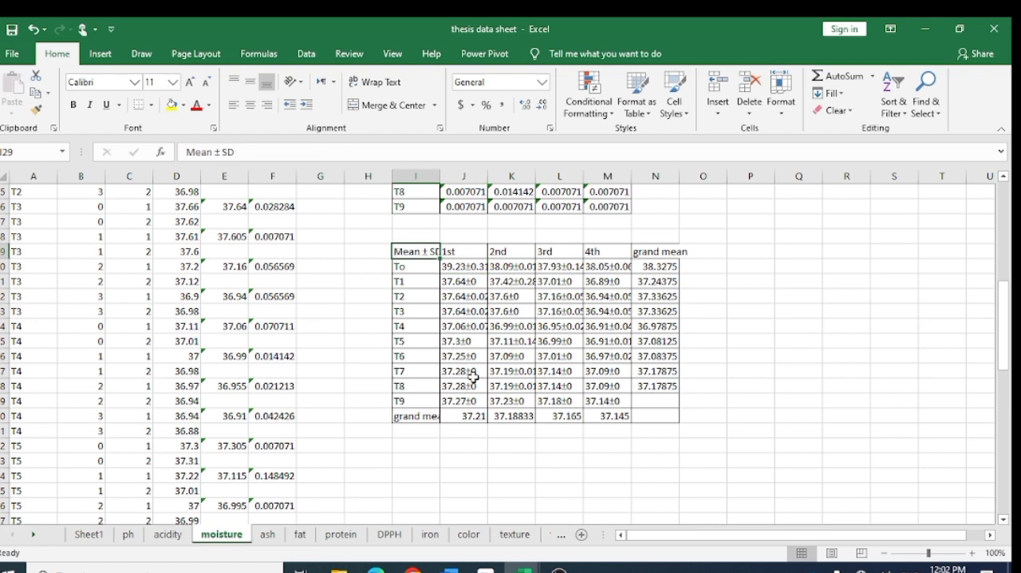
{"action": "left_click", "coordinate": [509, 435]}
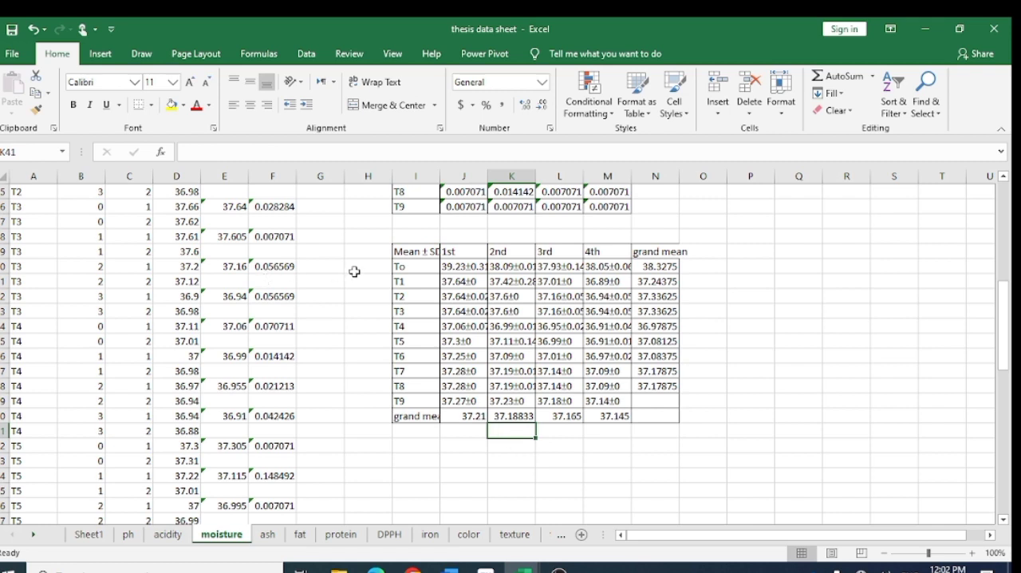
{"action": "left_click", "coordinate": [462, 268]}
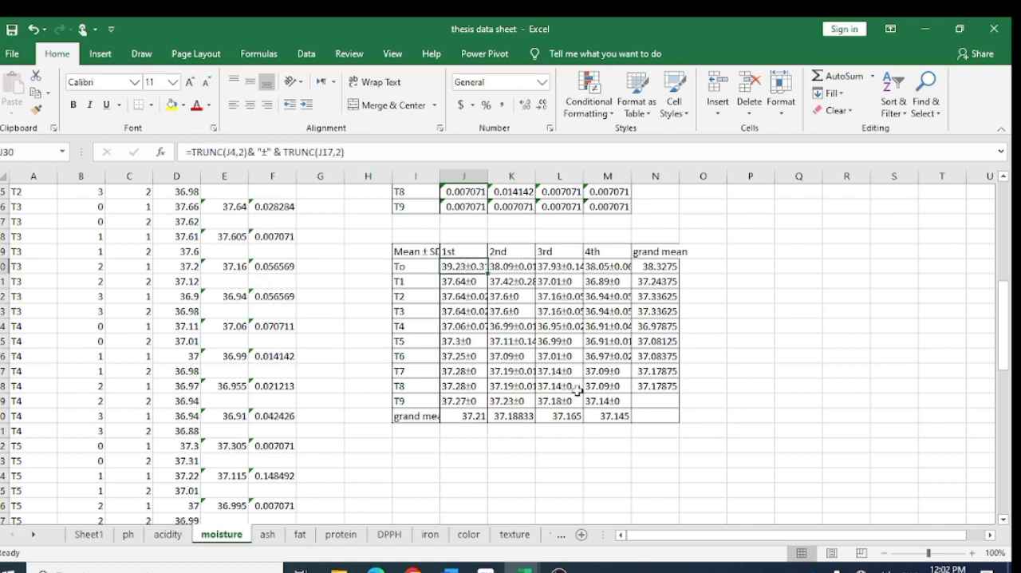
- Return to Book1 and insert the Plus-Minus Sign (±) symbol in P15
{"action": "mouse_move", "coordinate": [521, 568]}
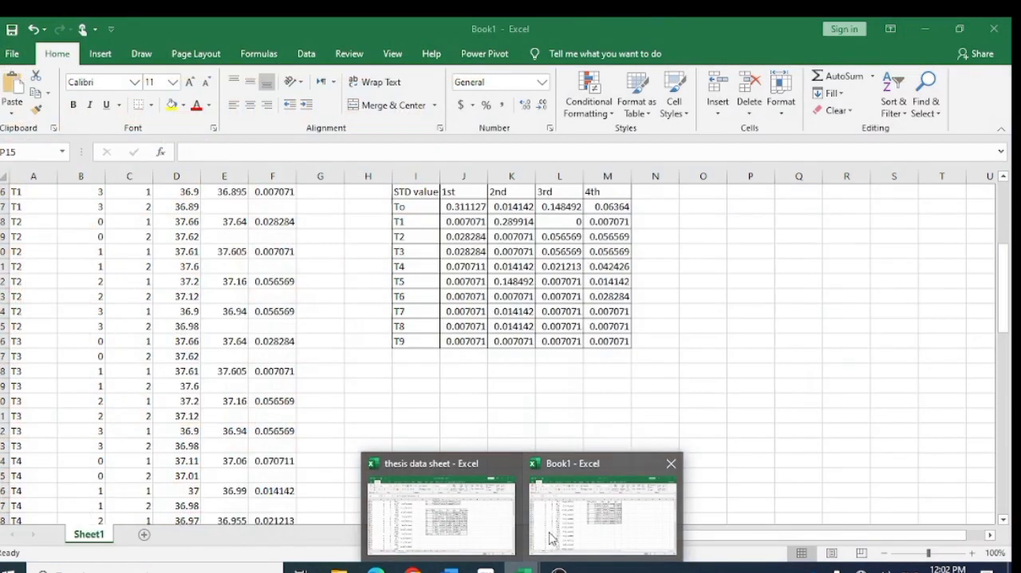
{"action": "left_click", "coordinate": [551, 539]}
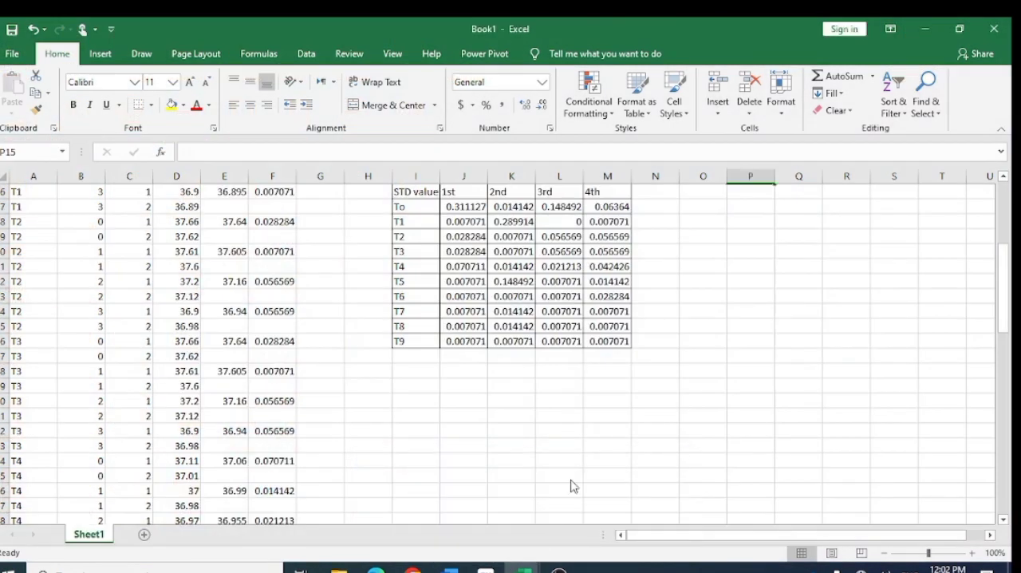
{"action": "left_click", "coordinate": [97, 53]}
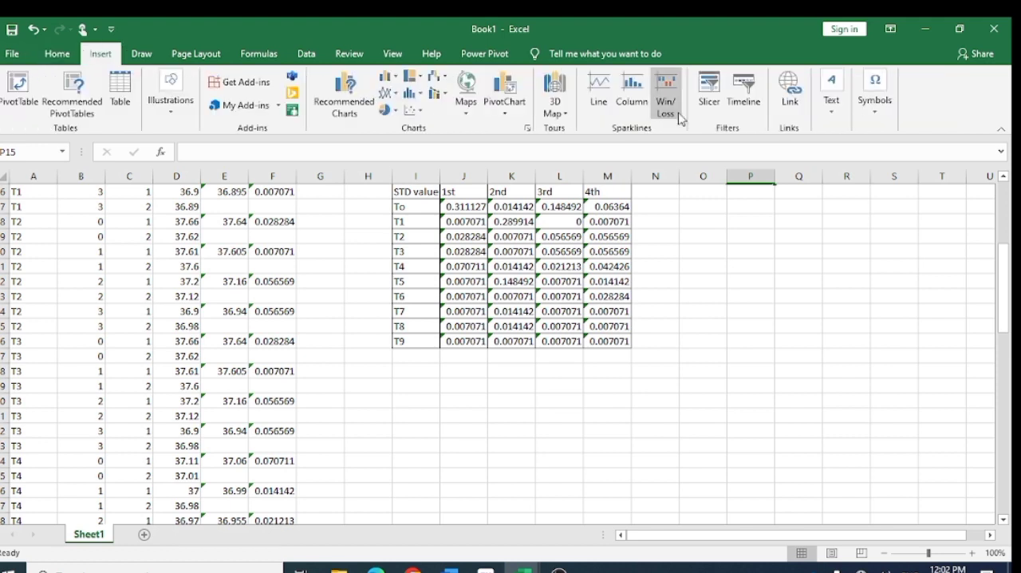
{"action": "left_click", "coordinate": [880, 108]}
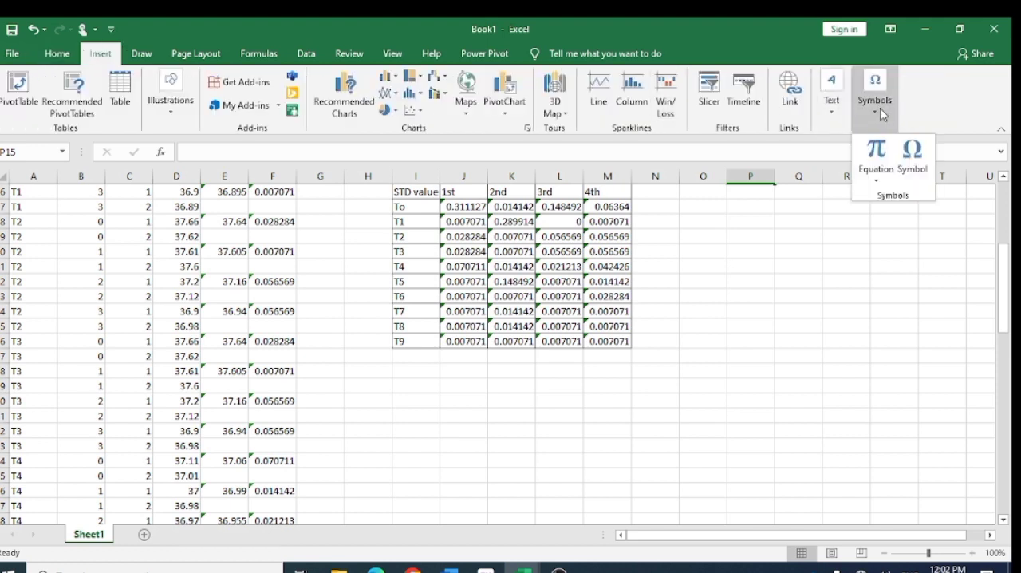
{"action": "left_click", "coordinate": [909, 160]}
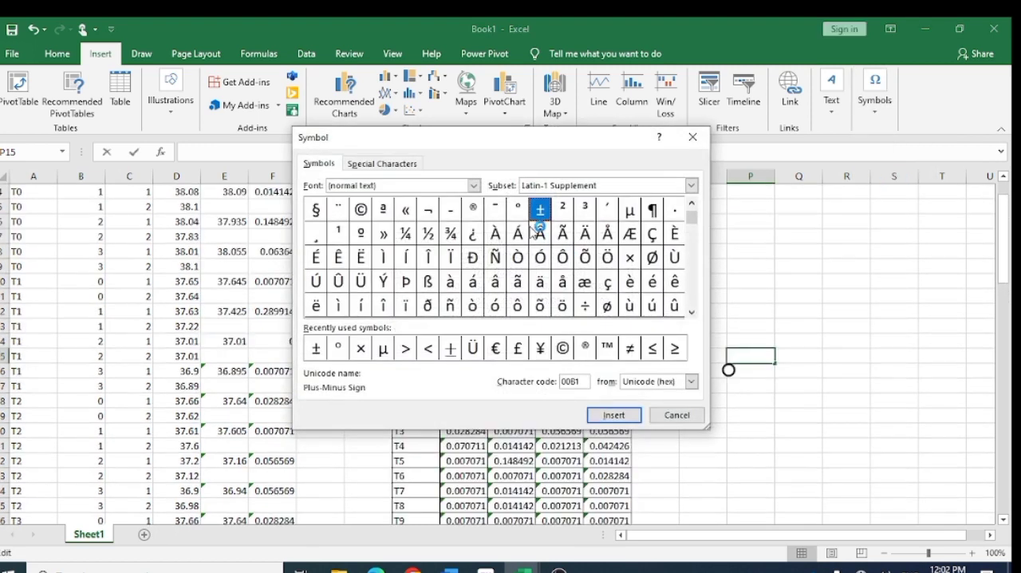
{"action": "left_click", "coordinate": [316, 349]}
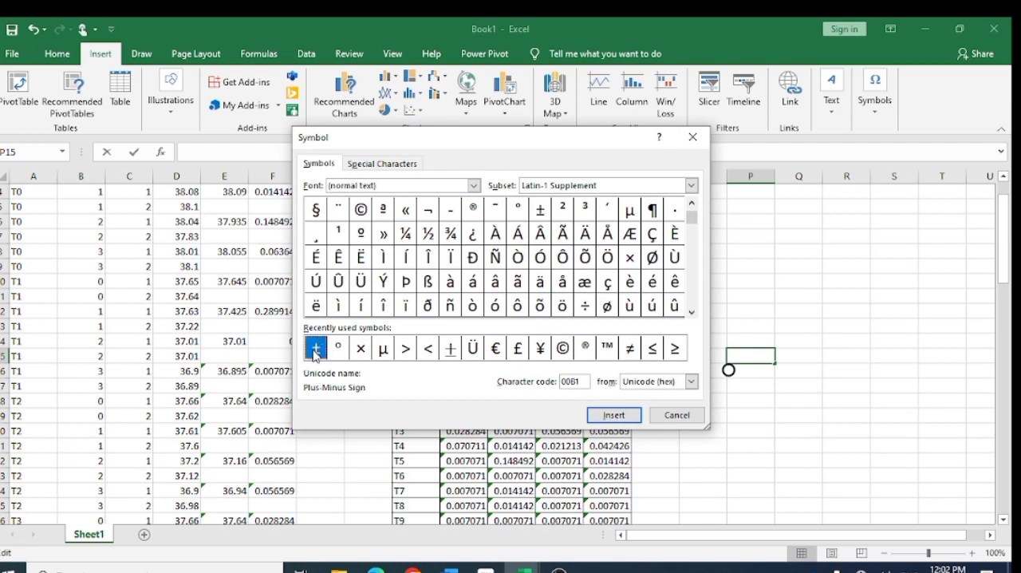
{"action": "left_click", "coordinate": [606, 416]}
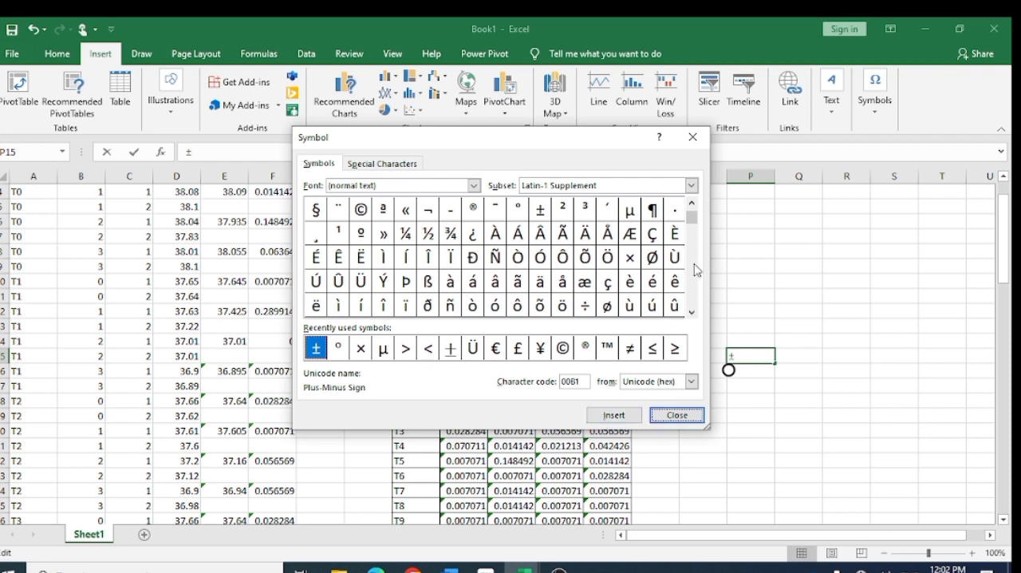
{"action": "left_click", "coordinate": [693, 416]}
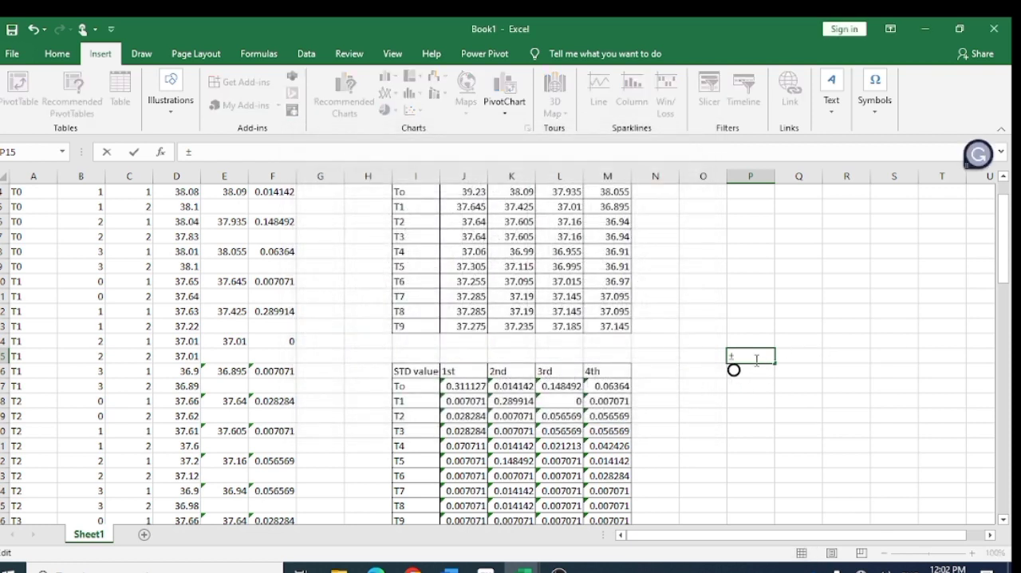
{"action": "left_click_drag", "start_coordinate": [729, 356], "coordinate": [721, 356]}
{"action": "scroll", "coordinate": [721, 356], "scroll_direction": "down", "scroll_amount": 3}
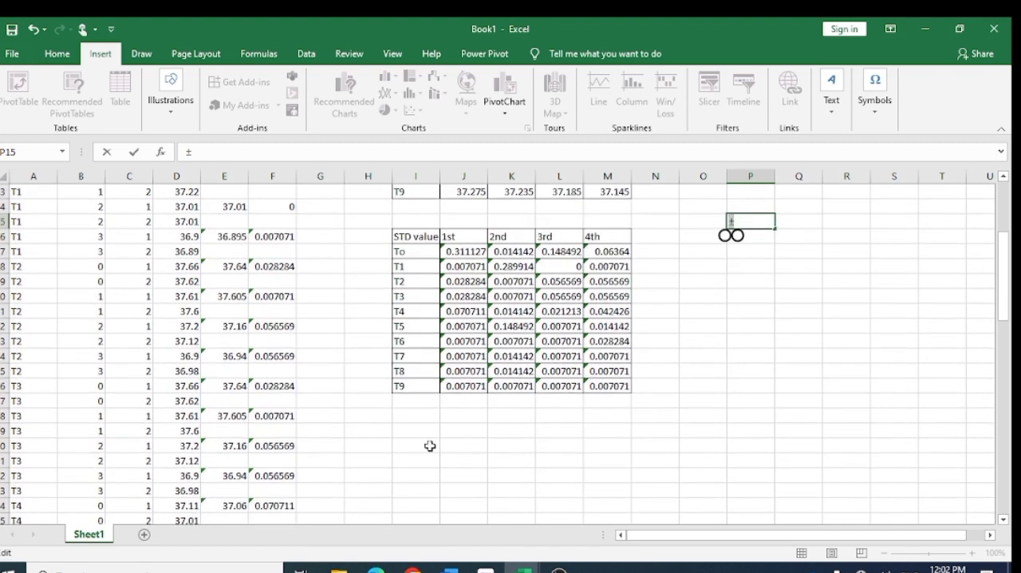
{"action": "left_click", "coordinate": [407, 414]}
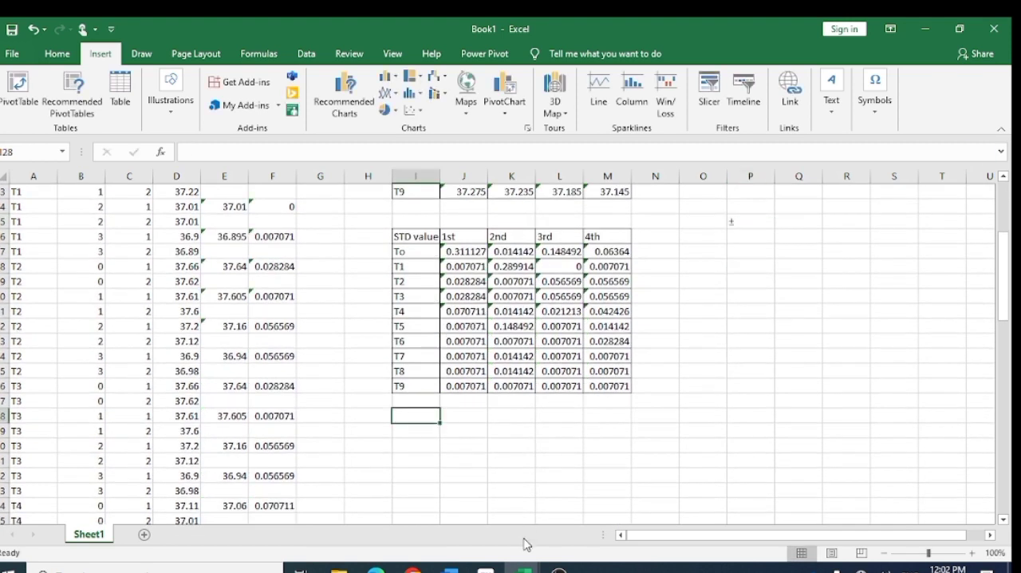
- Enter the heading Mean + SD in I29 of Book1, below the STD value table
{"action": "mouse_move", "coordinate": [522, 567]}
{"action": "left_click", "coordinate": [500, 524]}
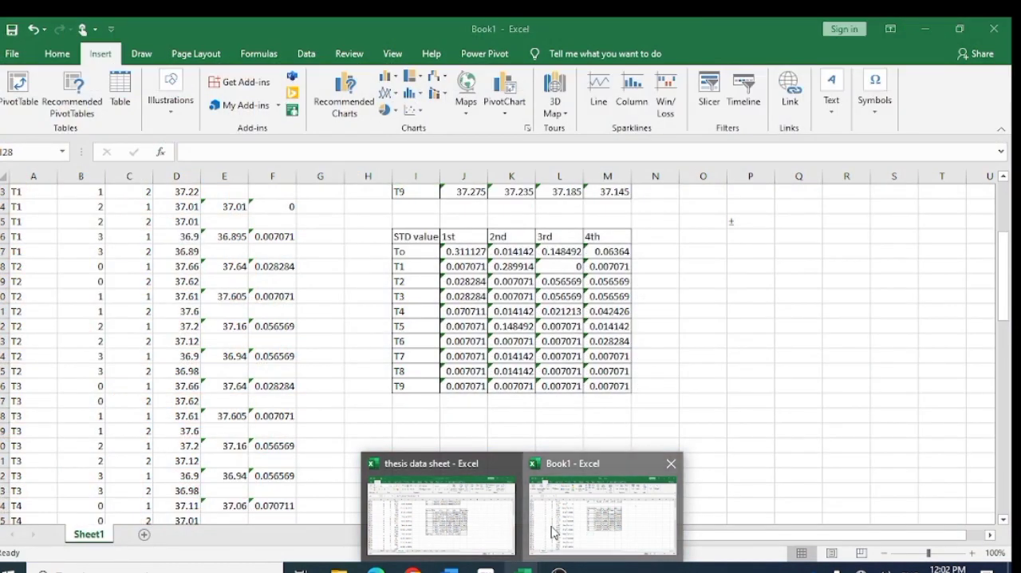
{"action": "left_click", "coordinate": [550, 526]}
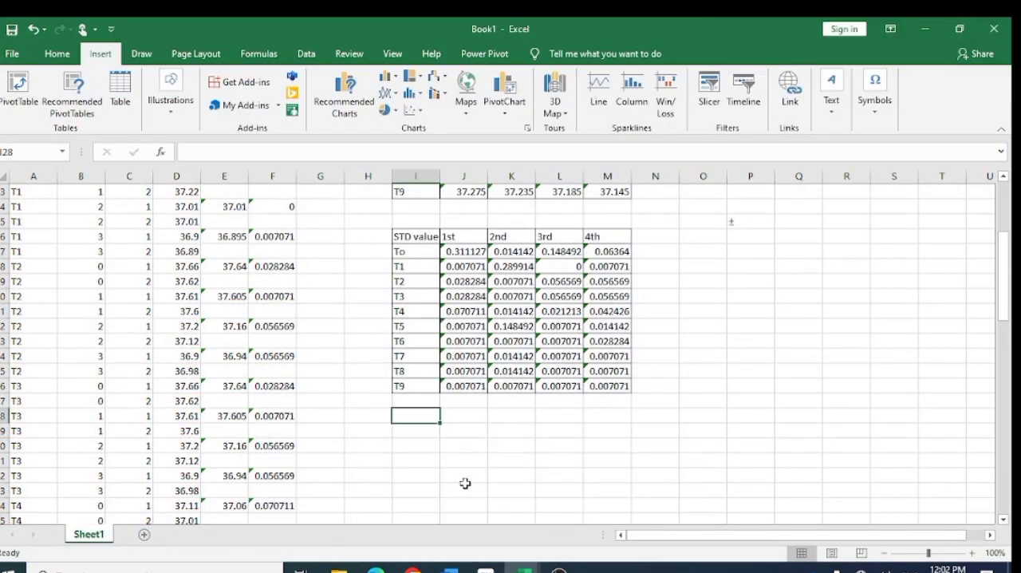
{"action": "left_click", "coordinate": [413, 431]}
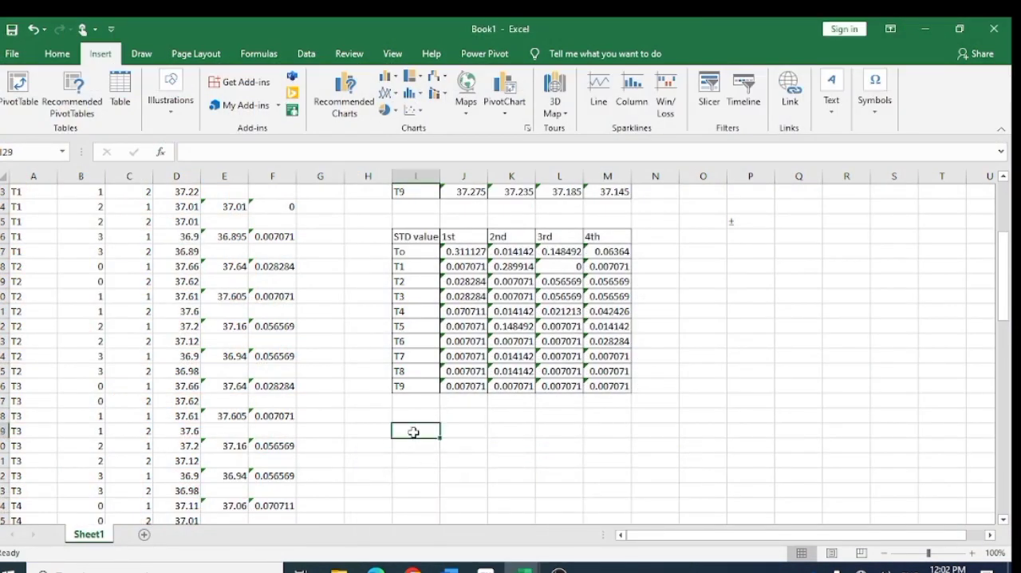
{"action": "type", "text": "Mean"}
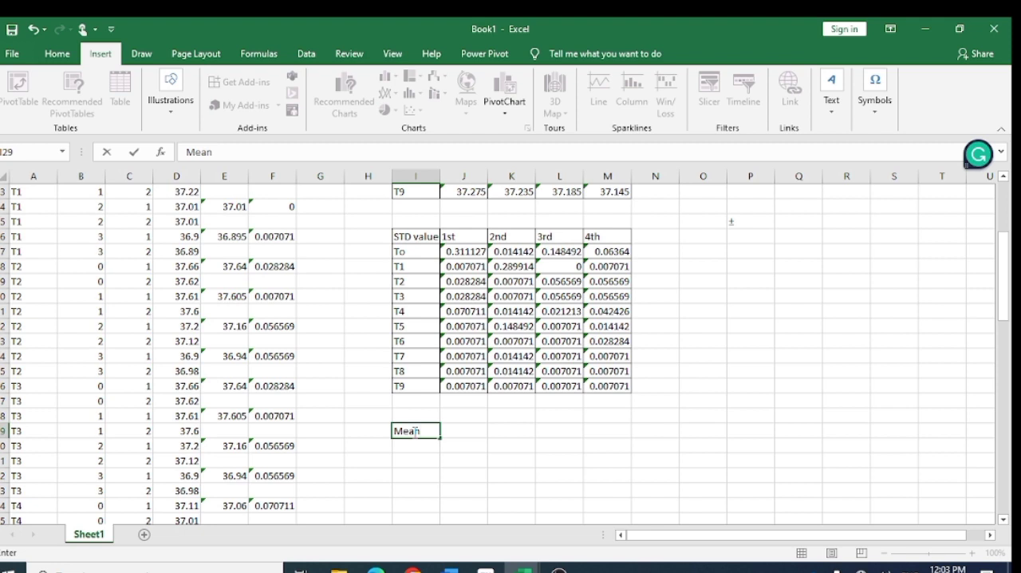
{"action": "type", "text": "="}
{"action": "key", "text": "BackSpace"}
{"action": "type", "text": "+ SD"}
{"action": "key", "text": "F2"}
{"action": "left_click", "coordinate": [521, 433]}
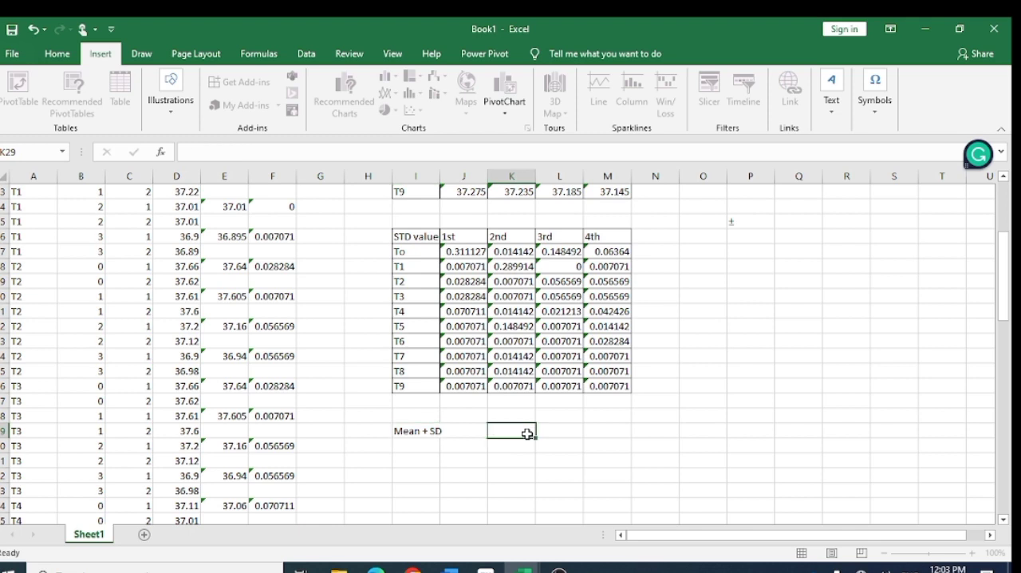
- Number the storage columns 1, 2, 3 and 4 in J29:M29, beside the Mean + SD heading
{"action": "left_click", "coordinate": [468, 433]}
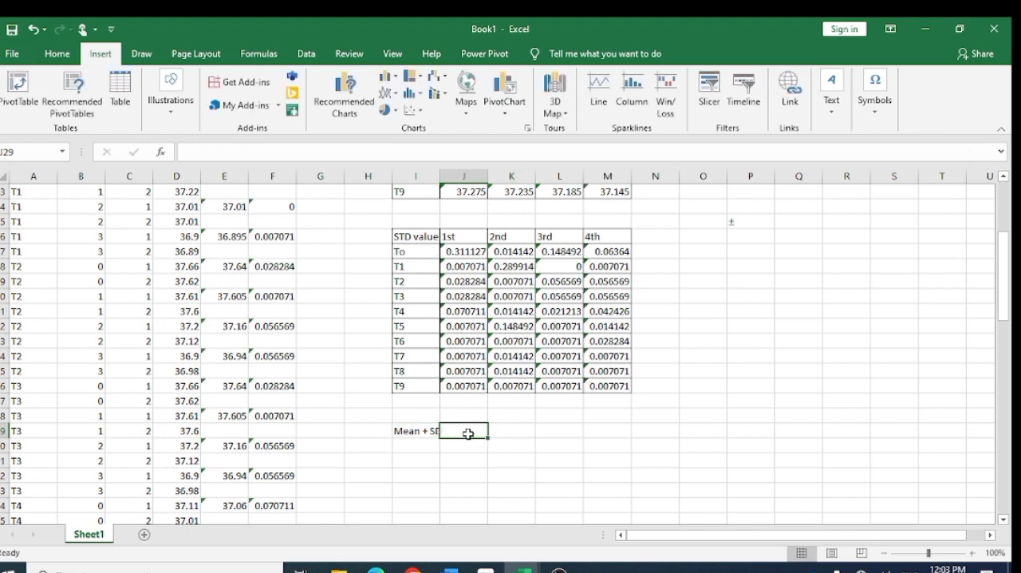
{"action": "type", "text": "1"}
{"action": "key", "text": "Tab"}
{"action": "type", "text": "2"}
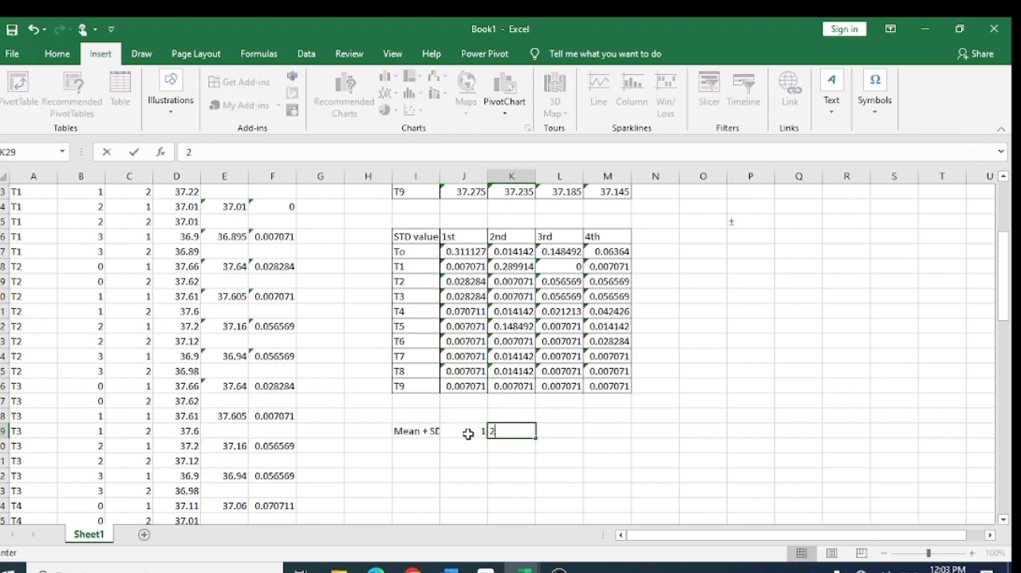
{"action": "key", "text": "Tab"}
{"action": "type", "text": "3"}
{"action": "key", "text": "Tab"}
{"action": "type", "text": "4"}
{"action": "key", "text": "Tab"}
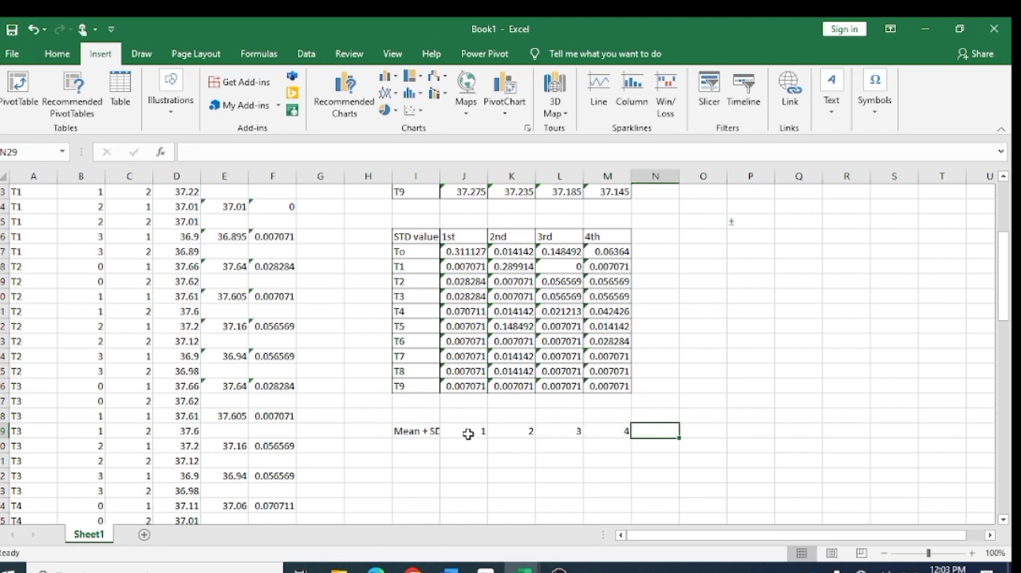
- Enter the treatment labels T0 through T9 in I30:I39, below the Mean + SD heading
{"action": "left_click", "coordinate": [416, 443]}
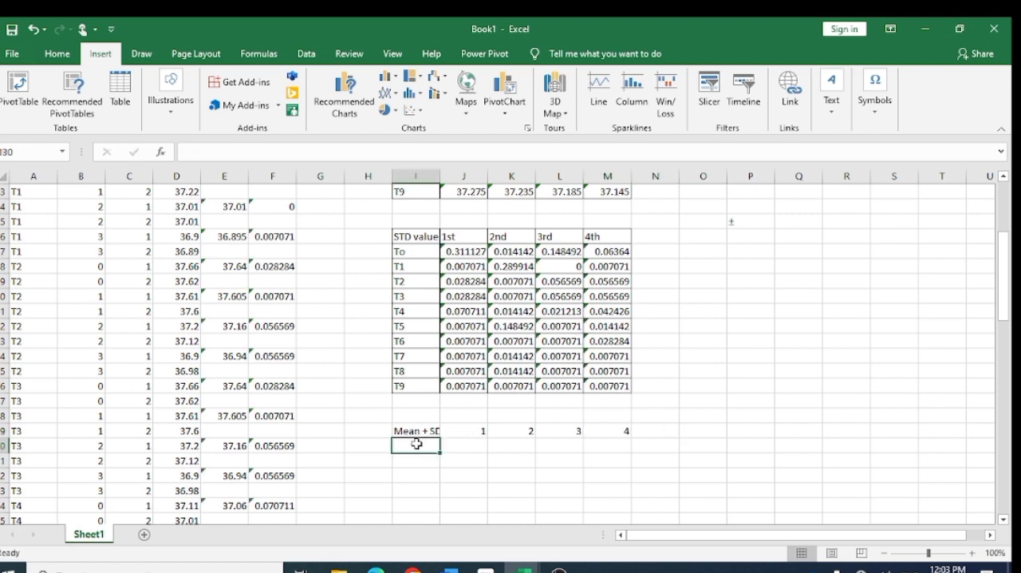
{"action": "type", "text": "T0"}
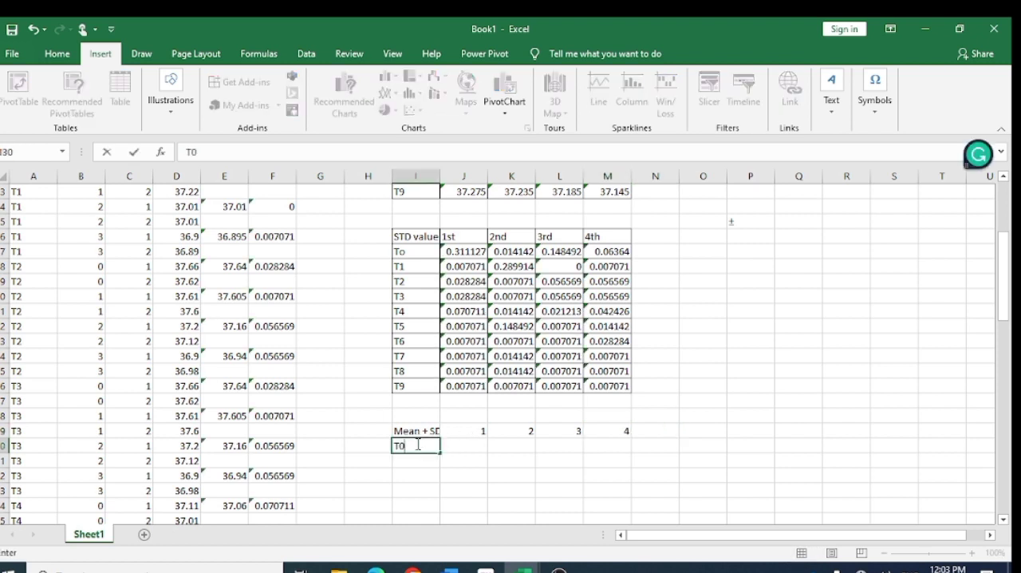
{"action": "key", "text": "Return"}
{"action": "type", "text": "T0"}
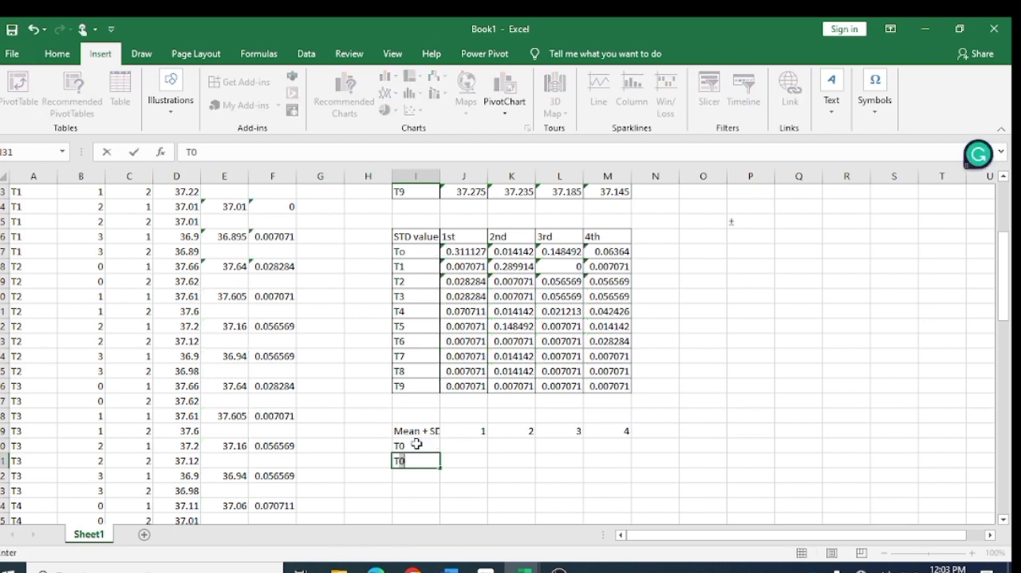
{"action": "key", "text": "BackSpace"}
{"action": "type", "text": "1"}
{"action": "key", "text": "Return"}
{"action": "type", "text": "T2"}
{"action": "key", "text": "Return"}
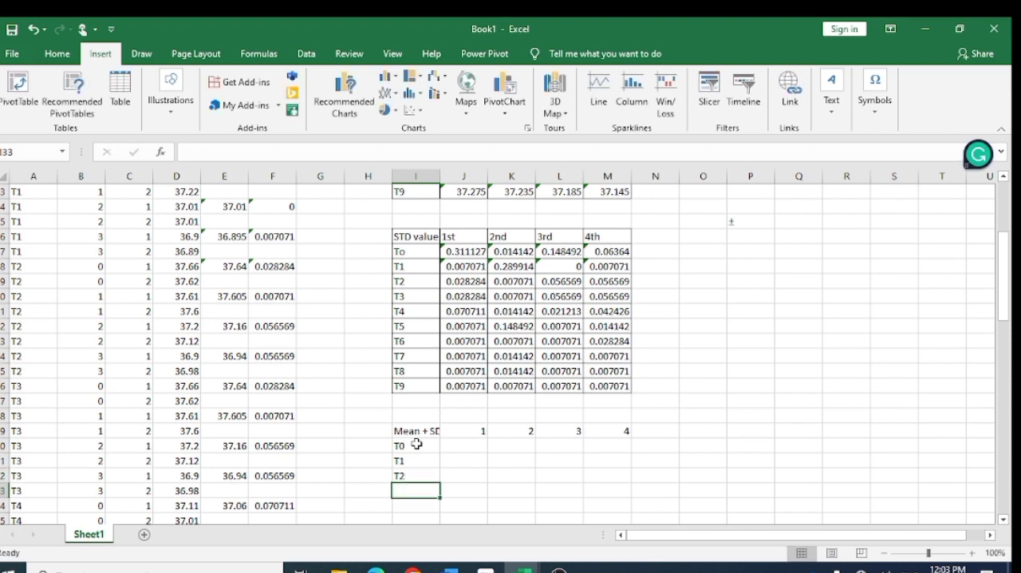
{"action": "type", "text": "T3"}
{"action": "key", "text": "Return"}
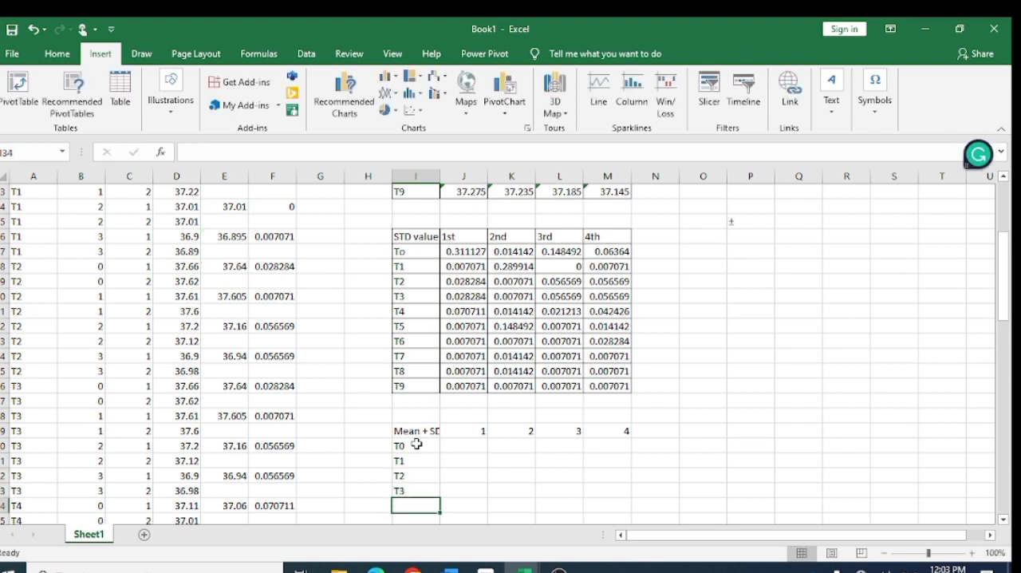
{"action": "type", "text": "T4"}
{"action": "key", "text": "Return"}
{"action": "type", "text": "T5"}
{"action": "key", "text": "Return"}
{"action": "type", "text": "T6"}
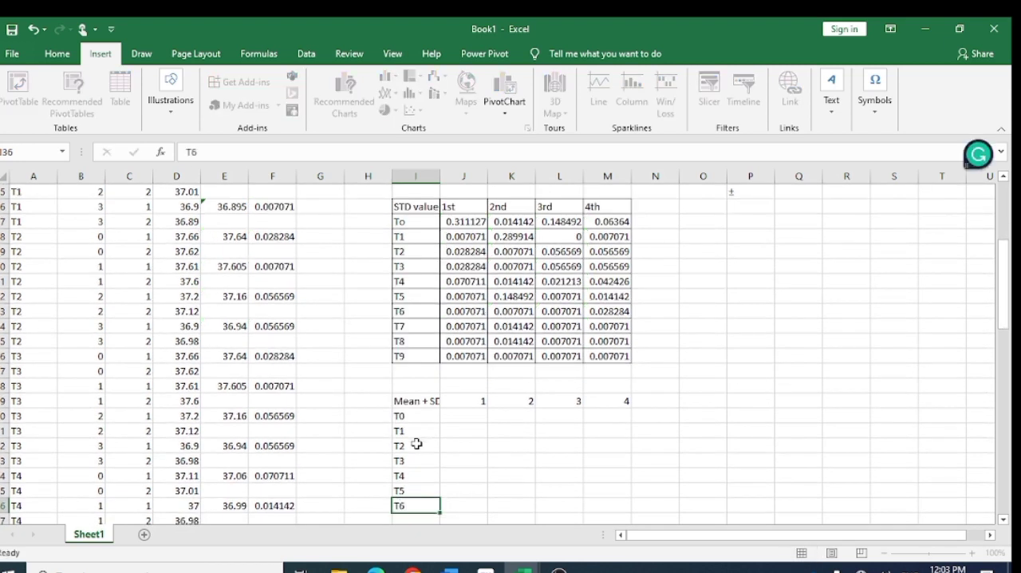
{"action": "key", "text": "Return"}
{"action": "type", "text": "T7"}
{"action": "key", "text": "Return"}
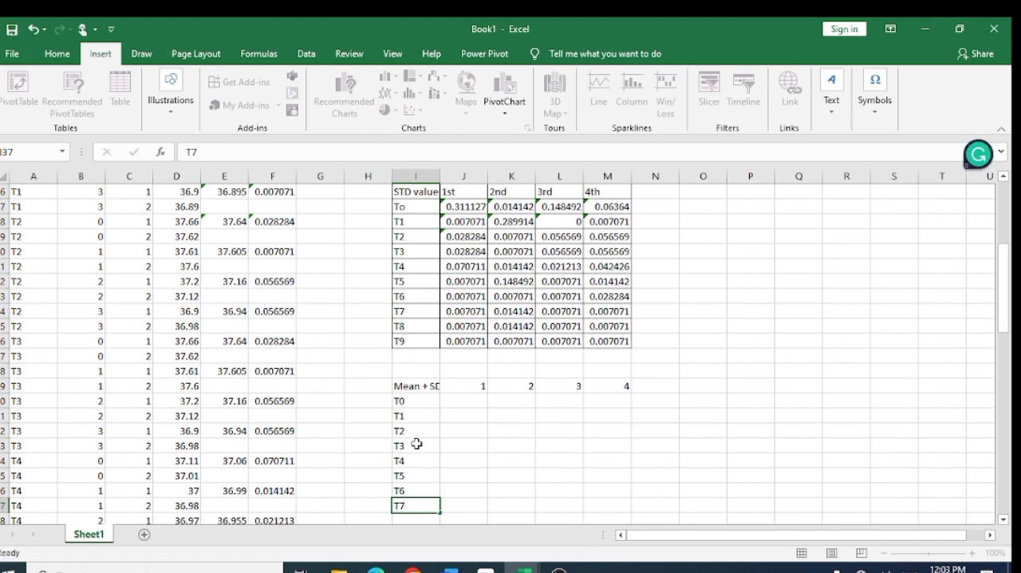
{"action": "type", "text": "T8"}
{"action": "key", "text": "Return"}
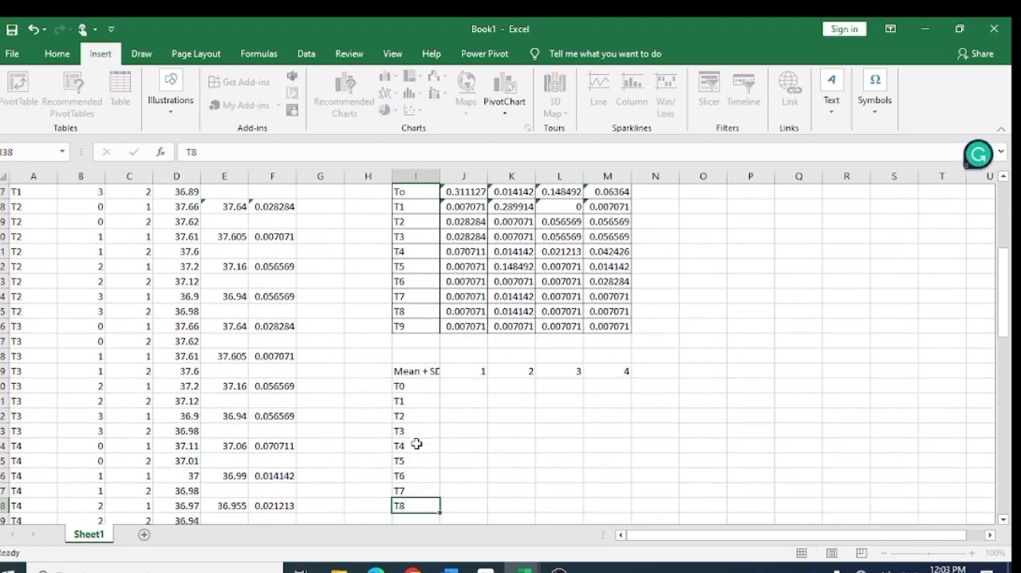
{"action": "type", "text": "T9"}
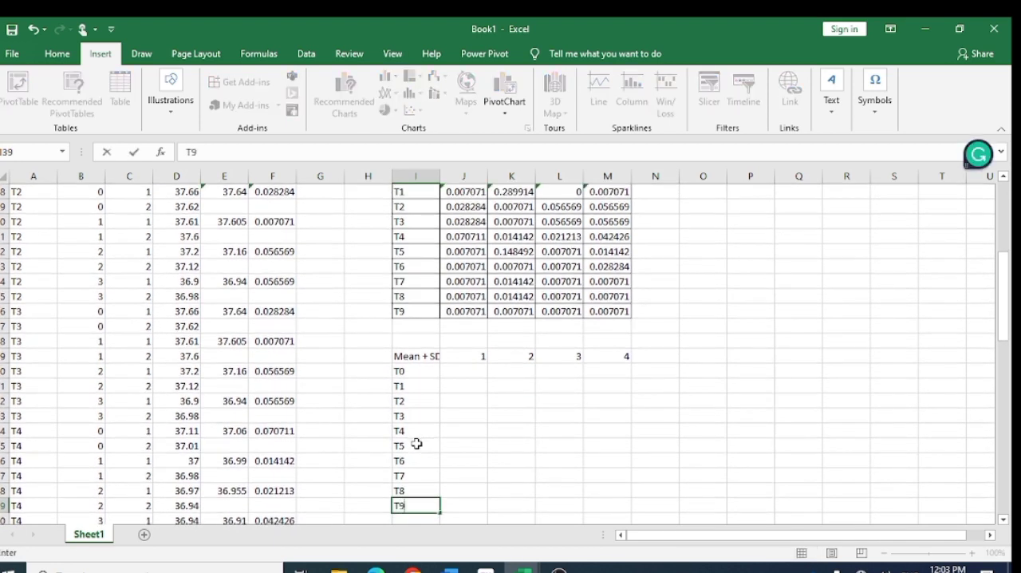
{"action": "key", "text": "Return"}
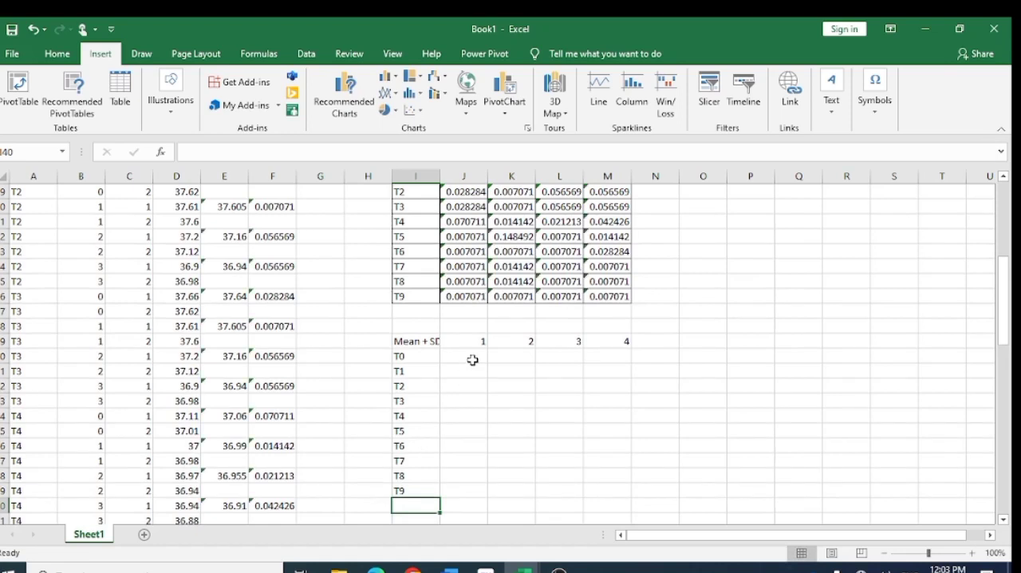
{"action": "left_click", "coordinate": [472, 359]}
{"action": "type", "text": "=tru"}
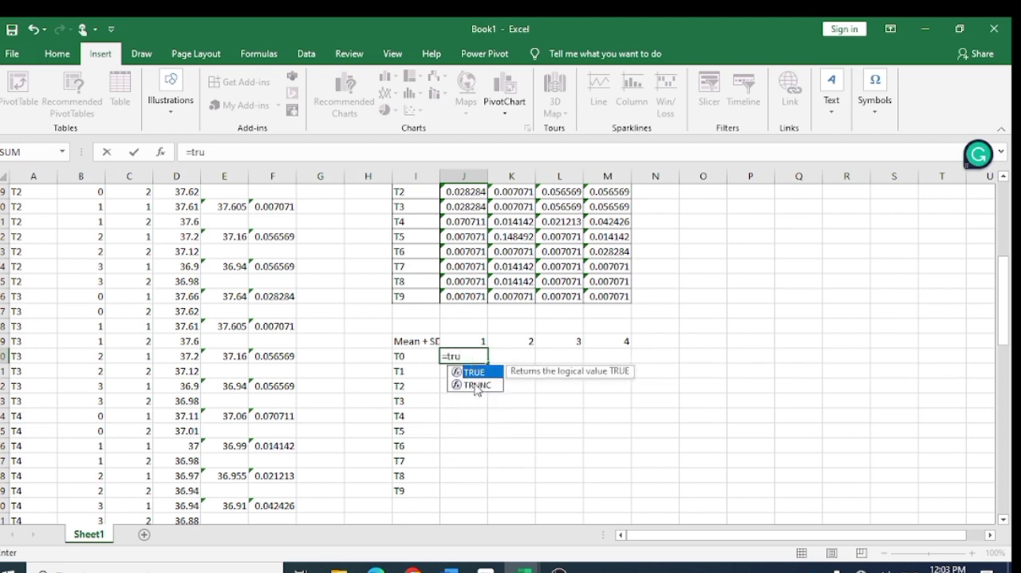
{"action": "double_click", "coordinate": [476, 386]}
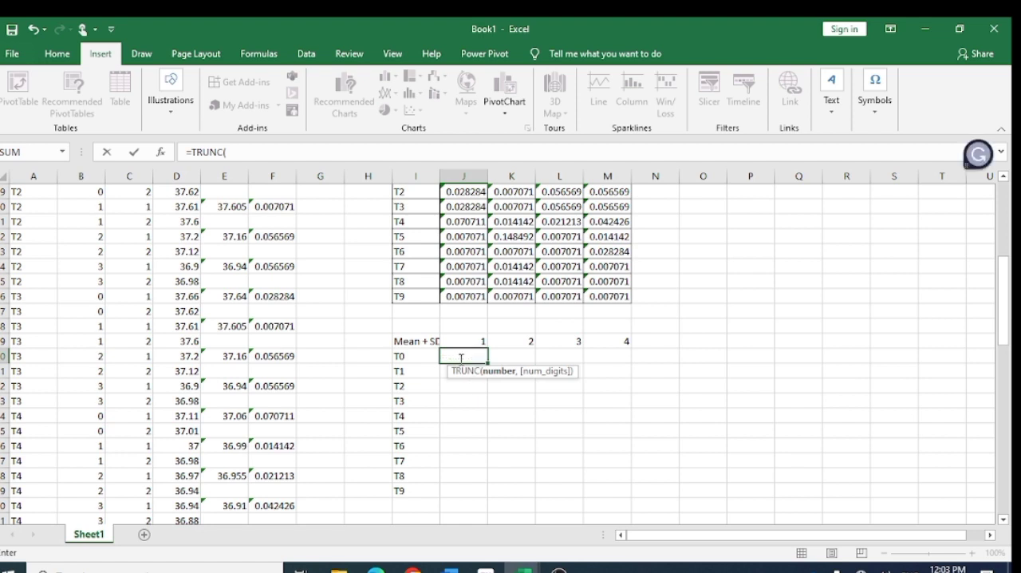
{"action": "scroll", "coordinate": [461, 359], "scroll_direction": "up", "scroll_amount": 6}
{"action": "left_click", "coordinate": [460, 237]}
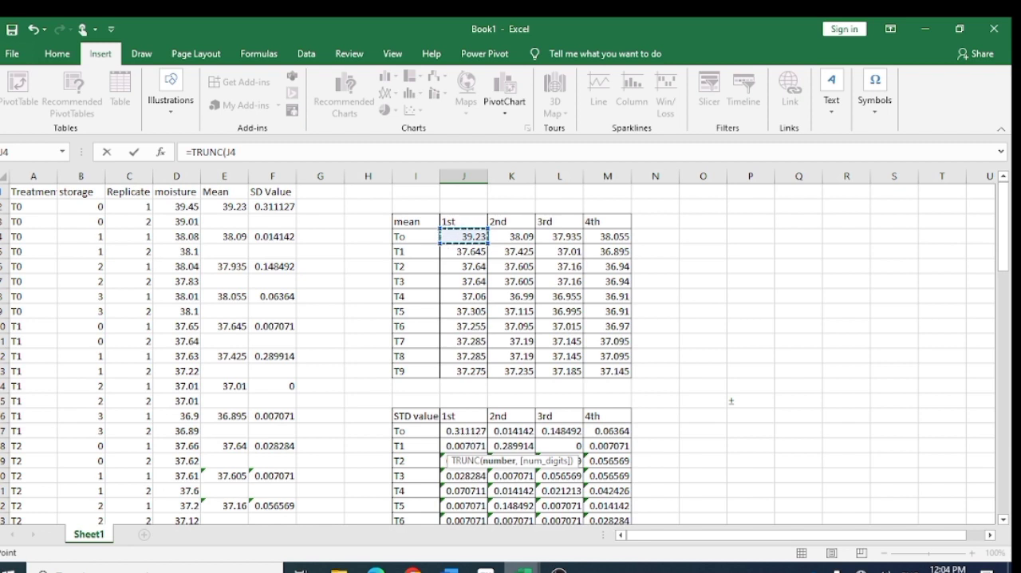
{"action": "mouse_move", "coordinate": [523, 568]}
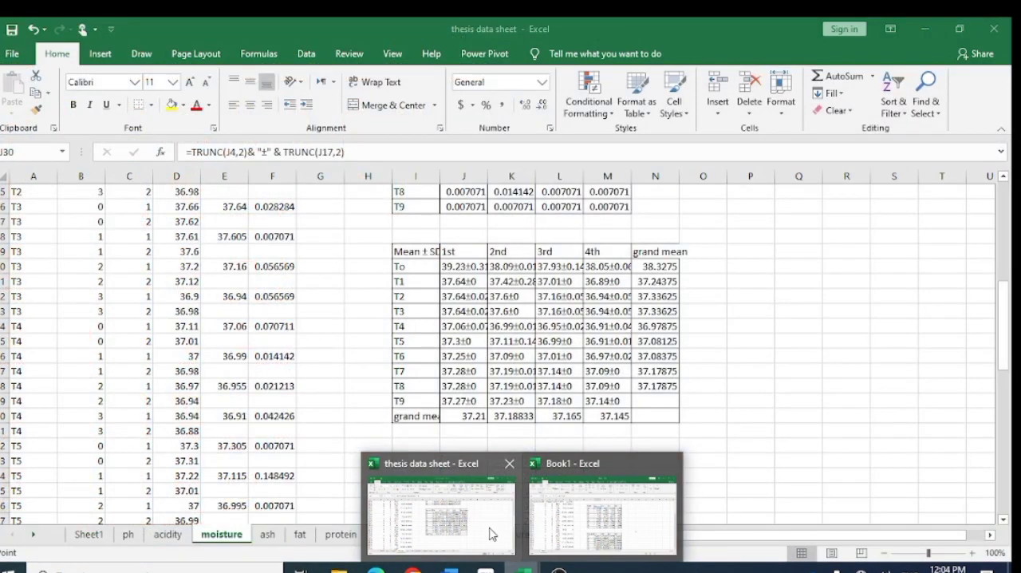
{"action": "left_click", "coordinate": [567, 542]}
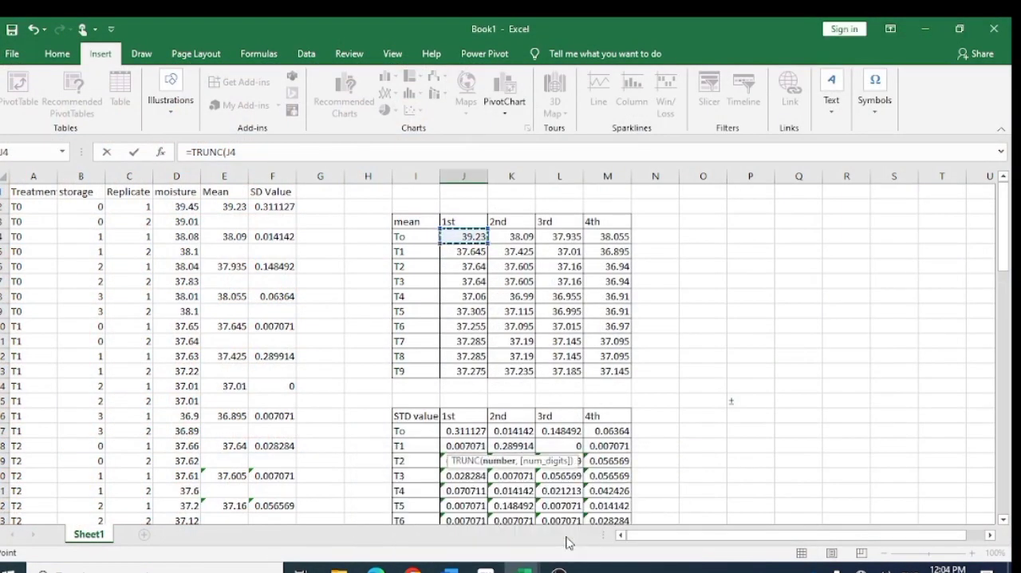
{"action": "scroll", "coordinate": [509, 444], "scroll_direction": "down", "scroll_amount": 4}
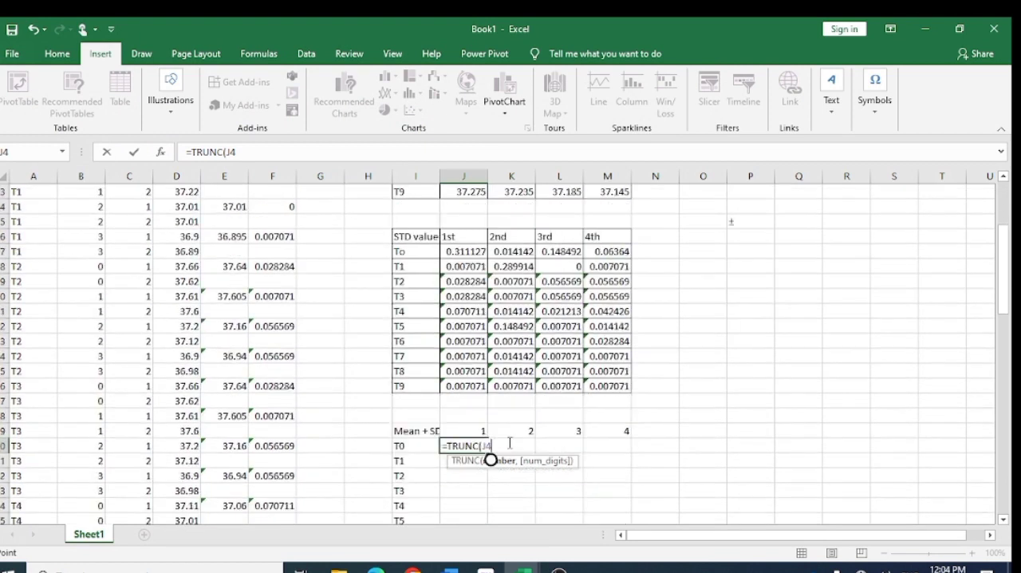
{"action": "scroll", "coordinate": [509, 443], "scroll_direction": "down", "scroll_amount": 1}
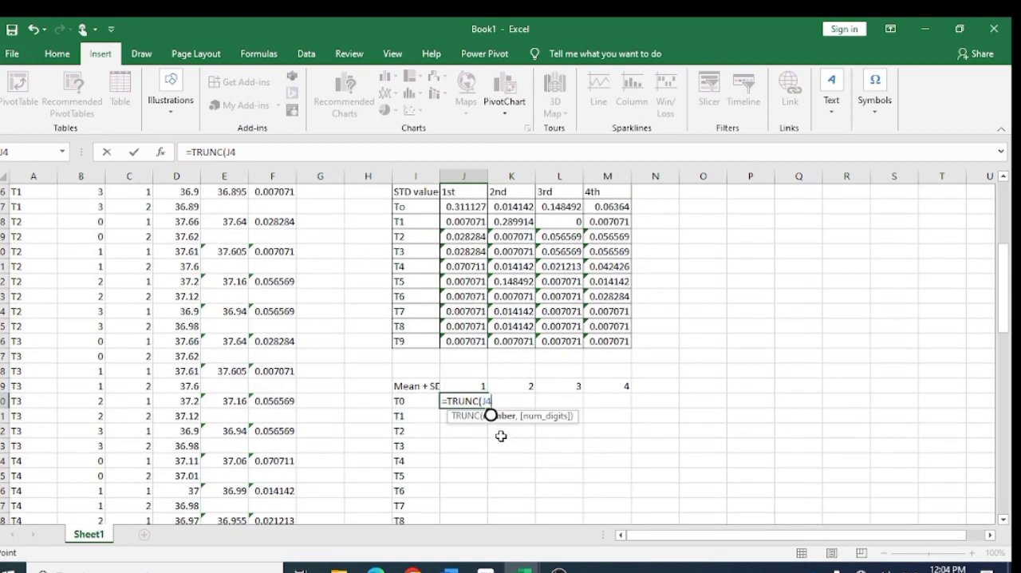
{"action": "type", "text": ",2"}
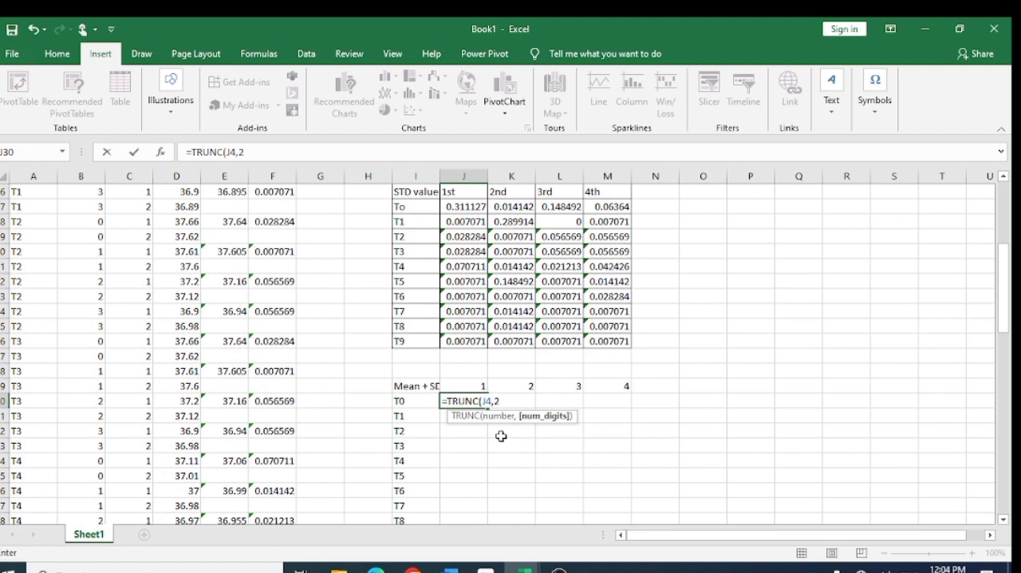
{"action": "key", "text": "BackSpace"}
{"action": "key", "text": "BackSpace"}
{"action": "key", "text": "BackSpace"}
{"action": "key", "text": "BackSpace"}
{"action": "key", "text": "BackSpace"}
{"action": "key", "text": "BackSpace"}
{"action": "key", "text": "BackSpace"}
{"action": "key", "text": "BackSpace"}
{"action": "key", "text": "BackSpace"}
{"action": "key", "text": "BackSpace"}
{"action": "key", "text": "BackSpace"}
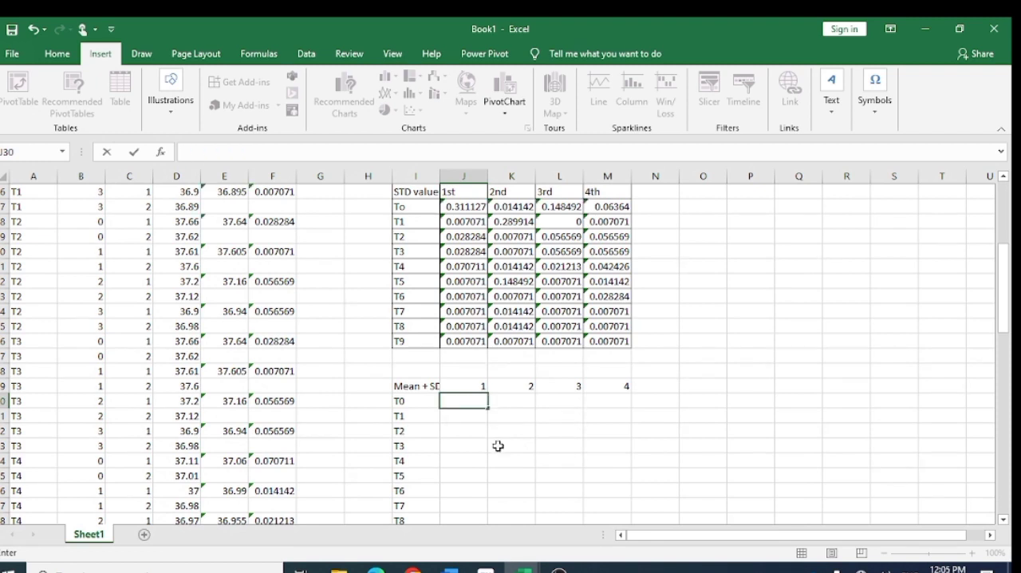
- Begin the T0 formula in J30 with the first-storage T0 mean truncated to two decimals, =TRUNC(J4,2)
{"action": "type", "text": "=tru"}
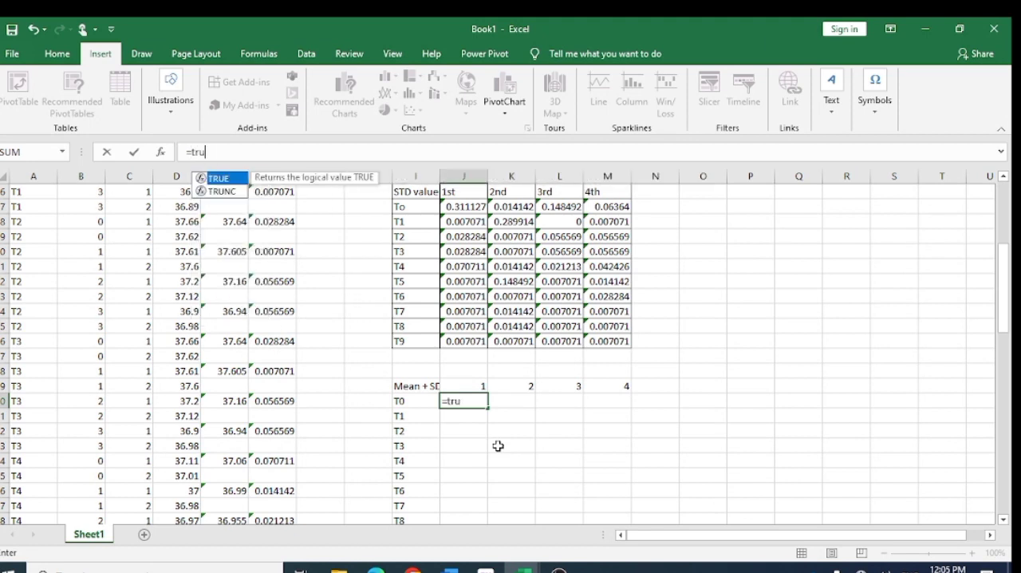
{"action": "left_click", "coordinate": [230, 193]}
{"action": "double_click", "coordinate": [230, 193]}
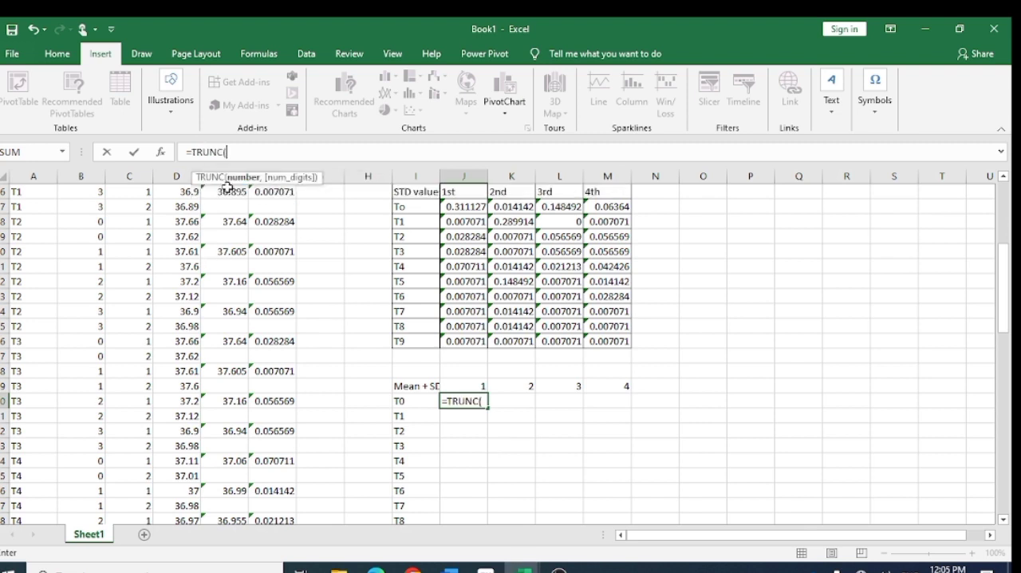
{"action": "scroll", "coordinate": [495, 352], "scroll_direction": "up", "scroll_amount": 5}
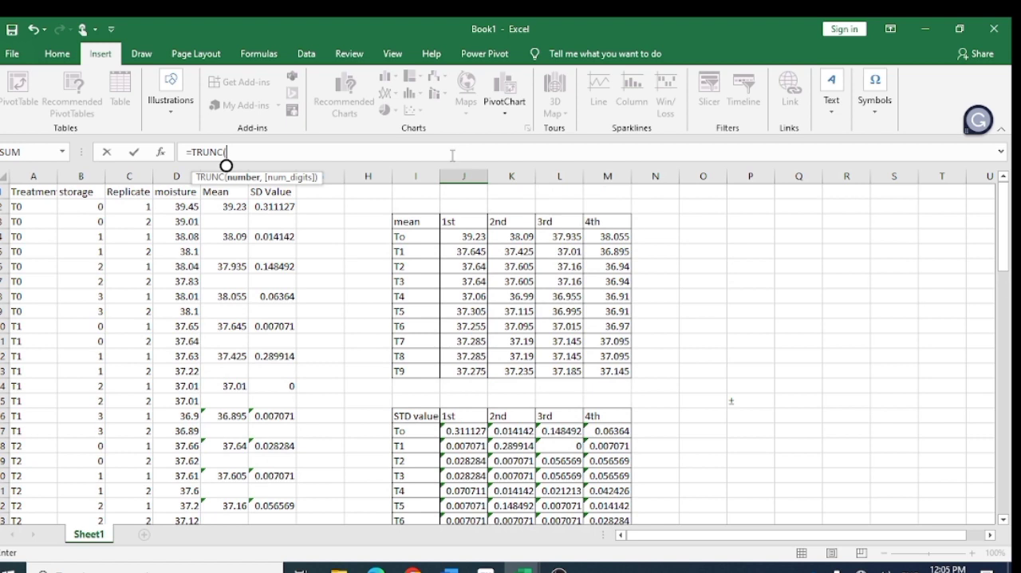
{"action": "left_click", "coordinate": [451, 237]}
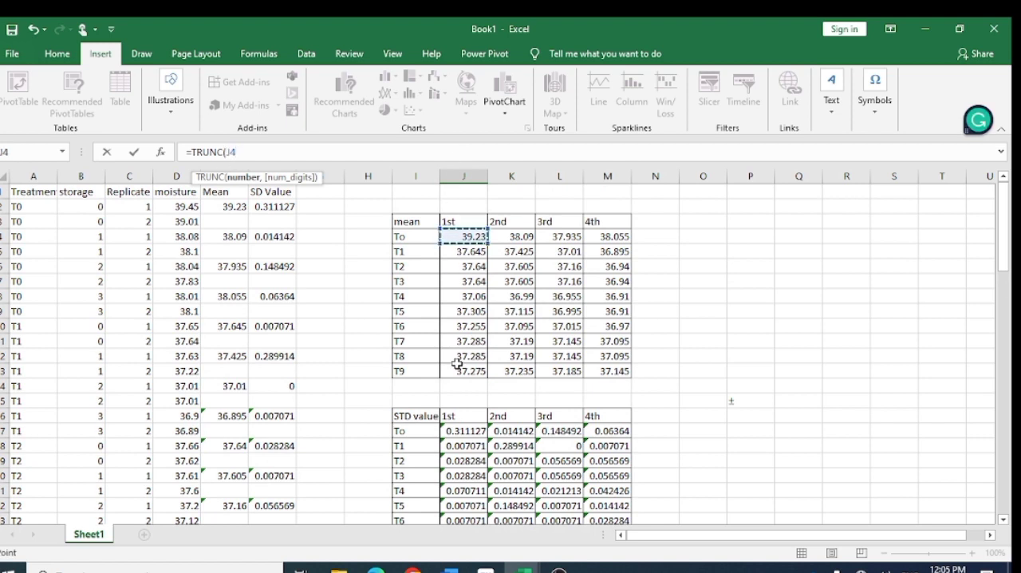
{"action": "scroll", "coordinate": [457, 365], "scroll_direction": "down", "scroll_amount": 5}
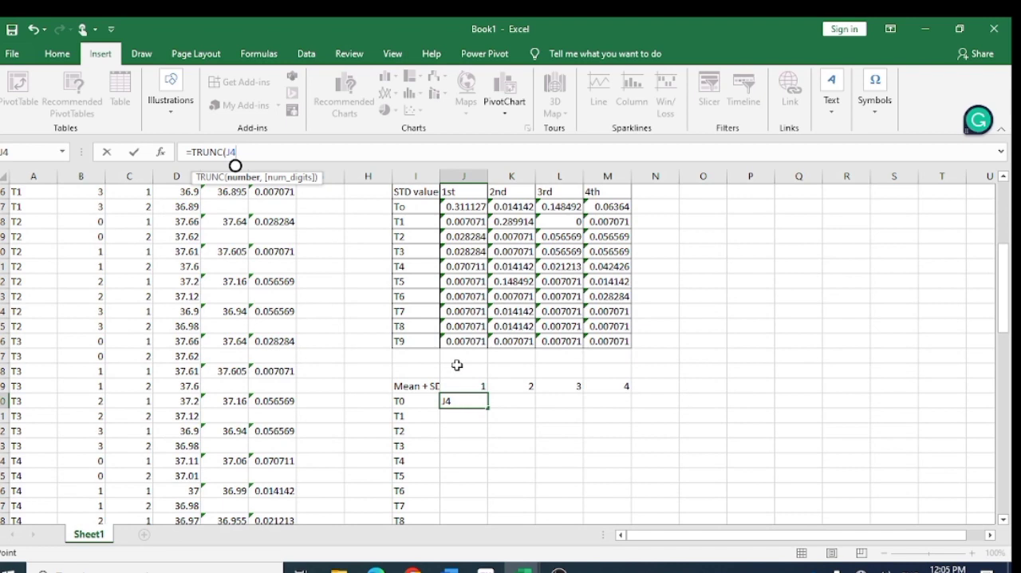
{"action": "type", "text": ",2"}
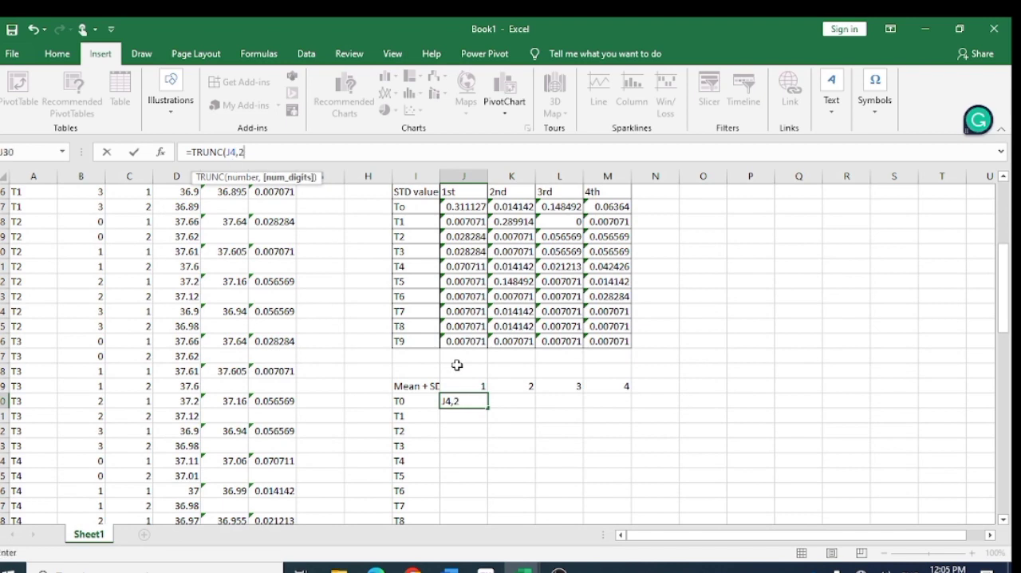
{"action": "type", "text": ")"}
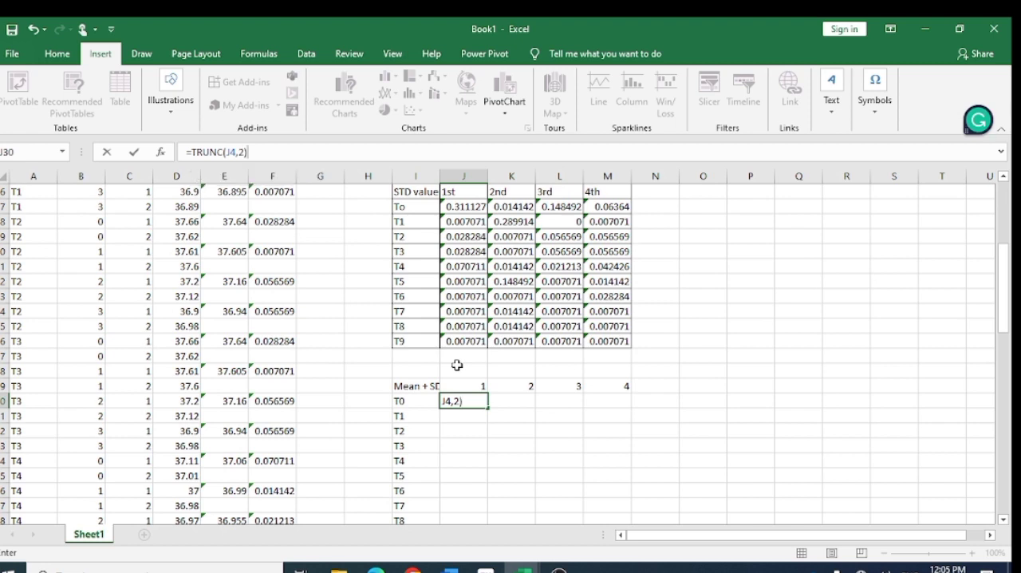
{"action": "type", "text": "& \"V"}
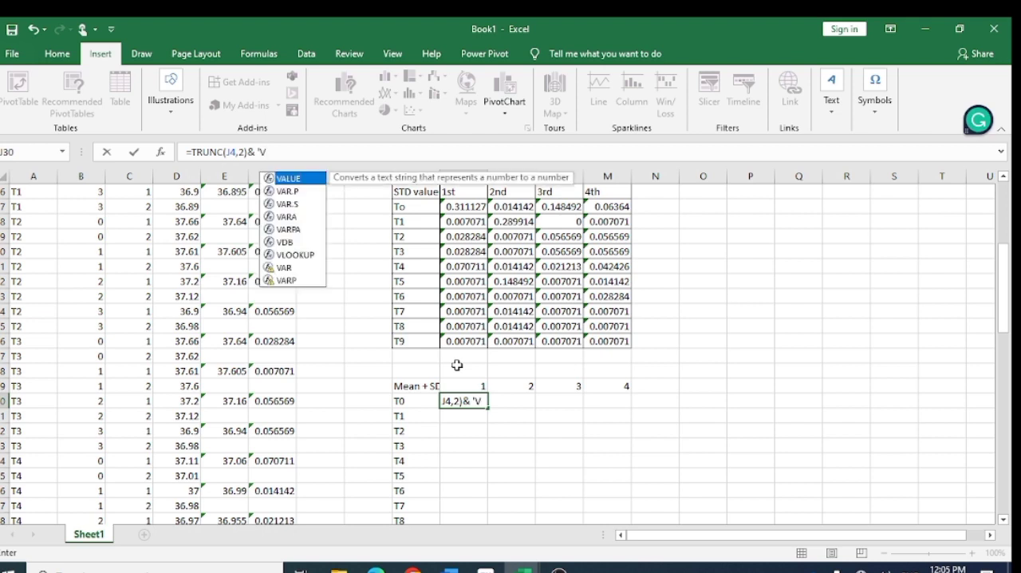
- Extend the J30 formula with & "±" & to join the plus-minus sign after the truncated mean
{"action": "key", "text": "BackSpace"}
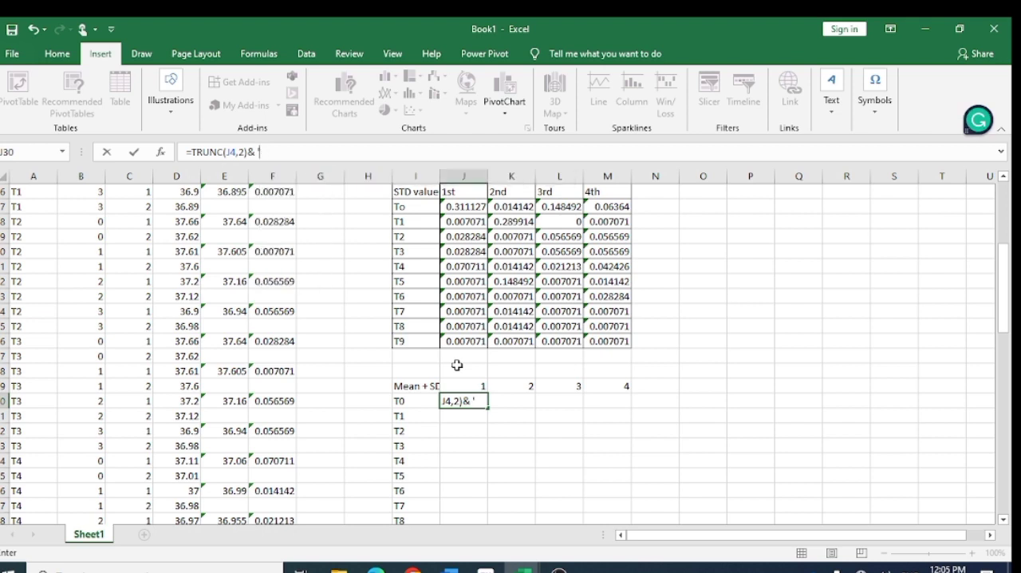
{"action": "type", "text": "±"}
{"action": "key", "text": "BackSpace"}
{"action": "type", "text": "&"}
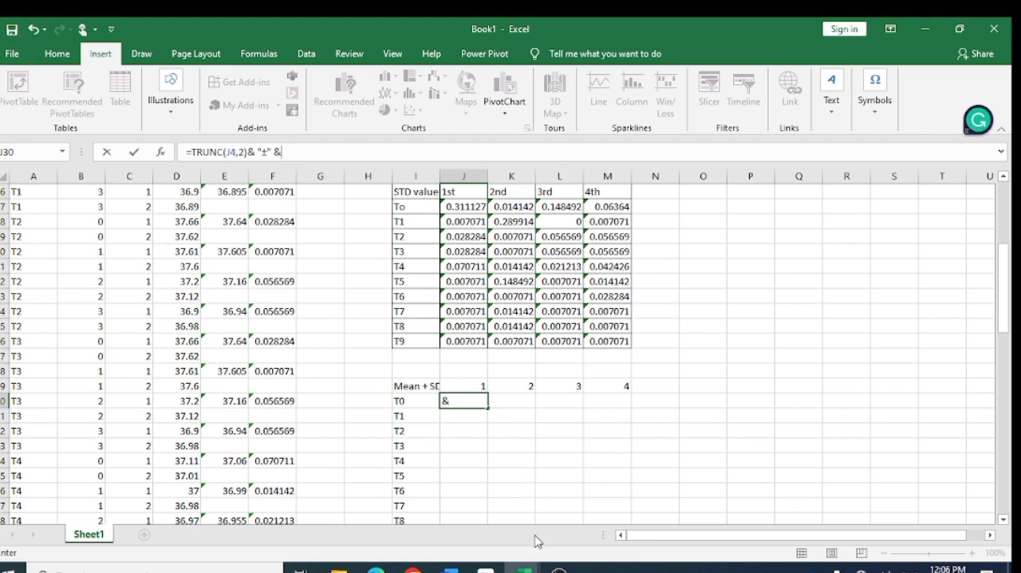
- Check the Mean ± SD table on the moisture sheet of the thesis data sheet workbook, and return to Book1
{"action": "mouse_move", "coordinate": [524, 567]}
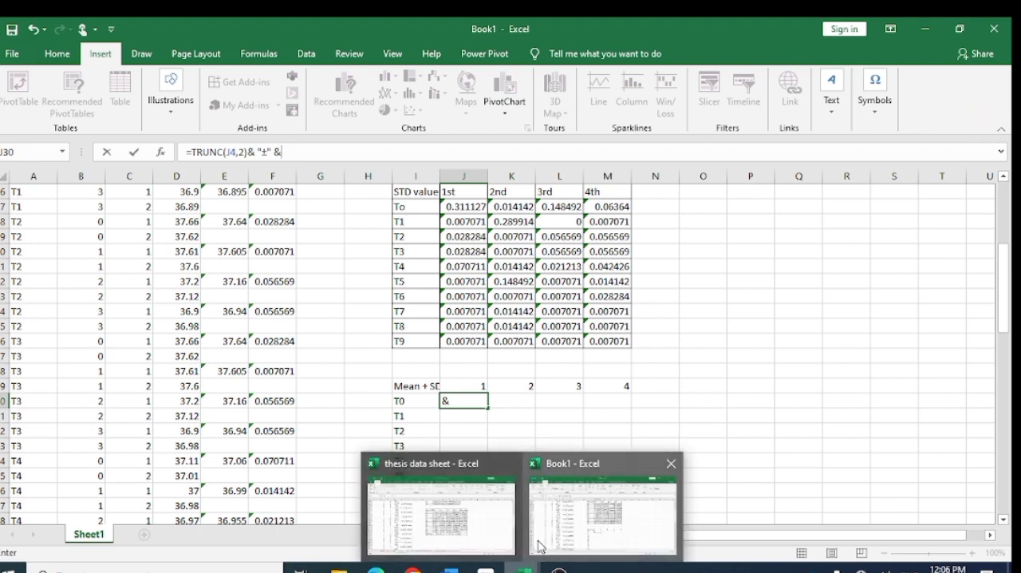
{"action": "left_click", "coordinate": [501, 538]}
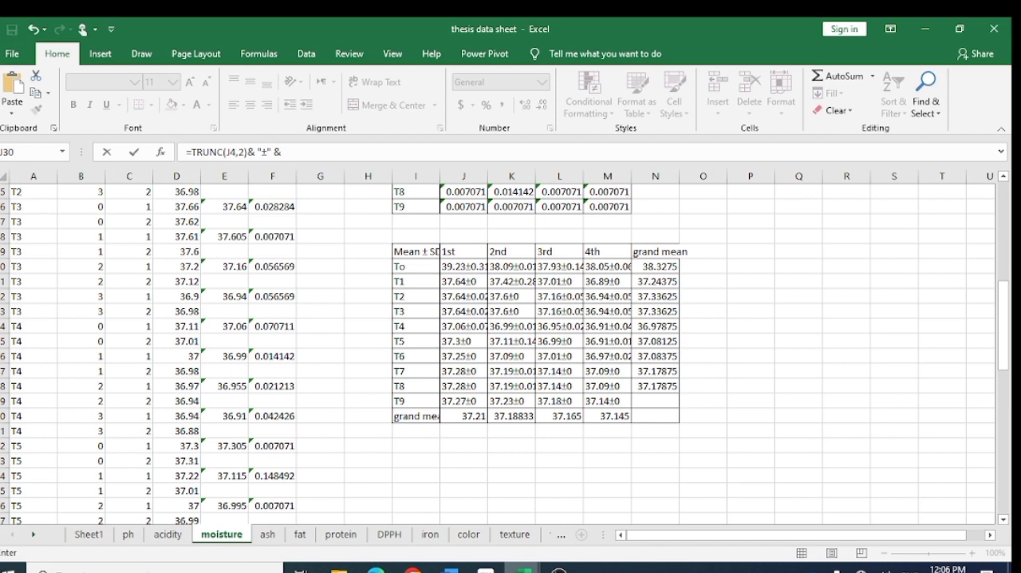
{"action": "mouse_move", "coordinate": [524, 568]}
{"action": "left_click", "coordinate": [553, 543]}
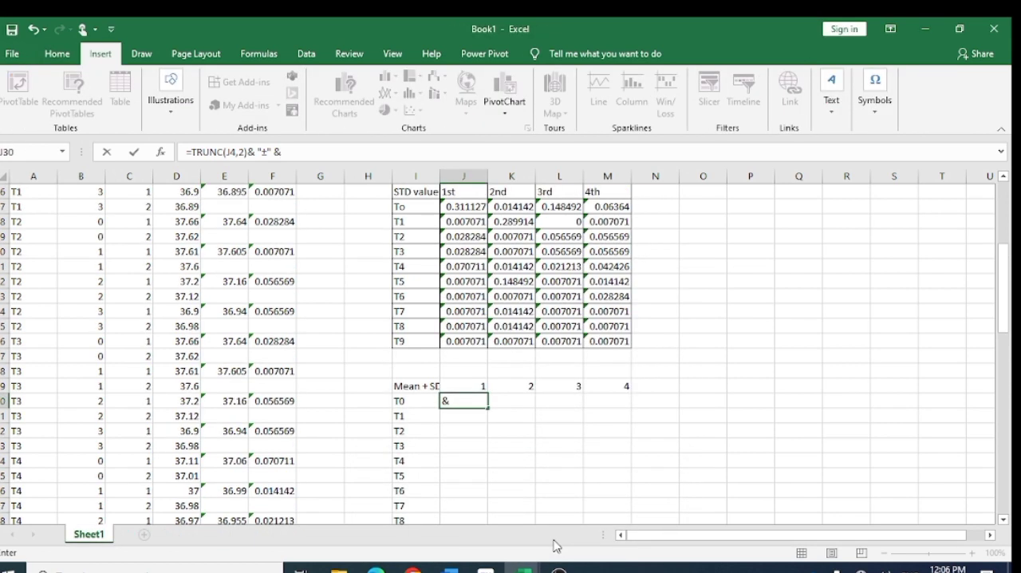
- Complete the J30 formula by appending the first-storage T0 standard deviation truncated to two decimals, TRUNC(J17,2)
{"action": "type", "text": "T"}
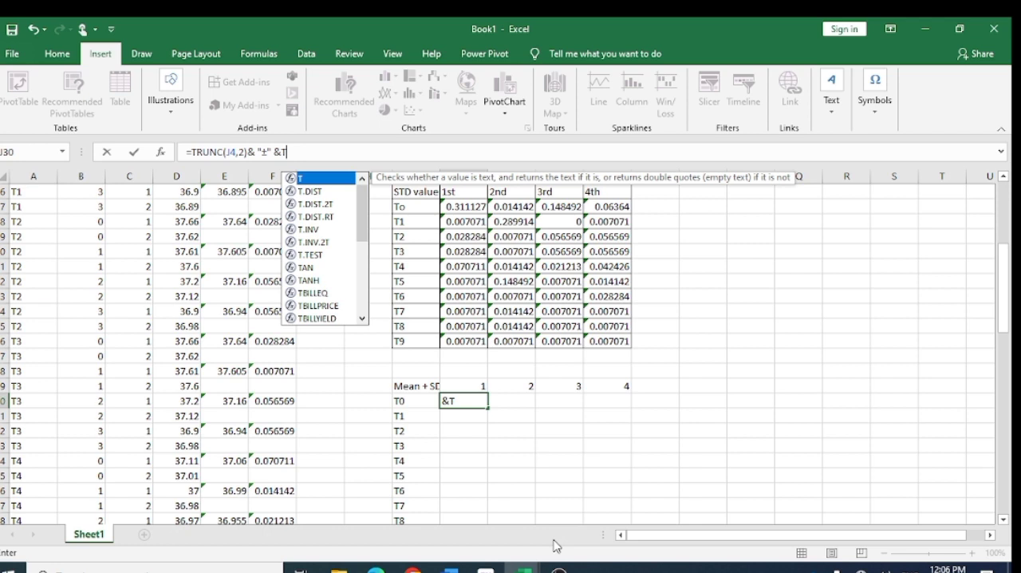
{"action": "type", "text": "run"}
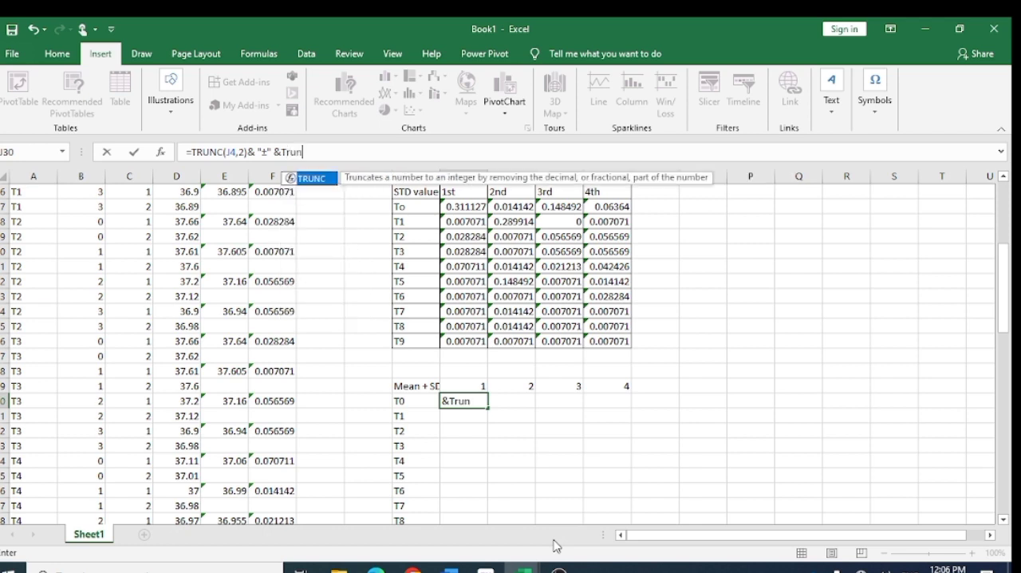
{"action": "double_click", "coordinate": [312, 178]}
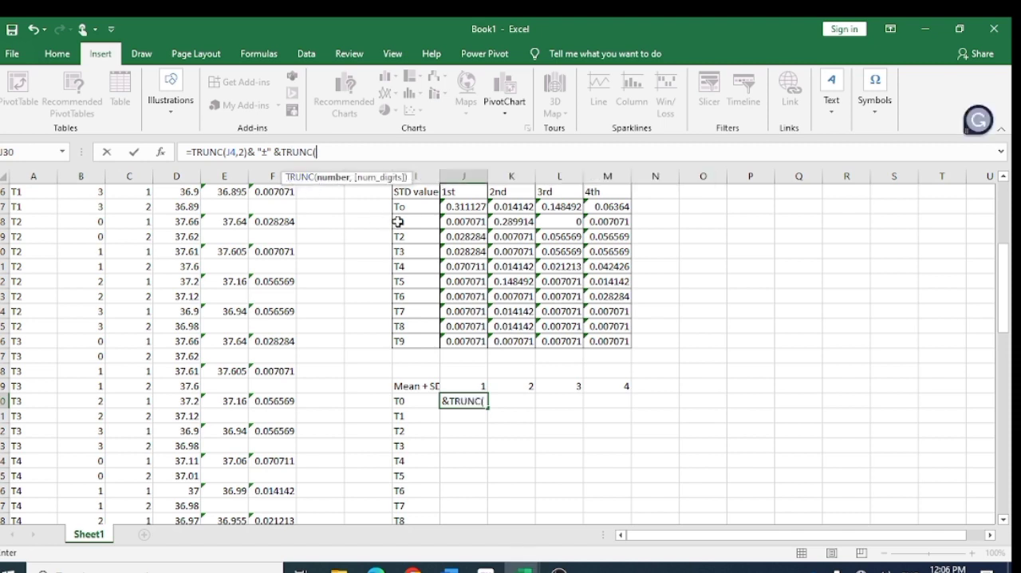
{"action": "left_click", "coordinate": [467, 208]}
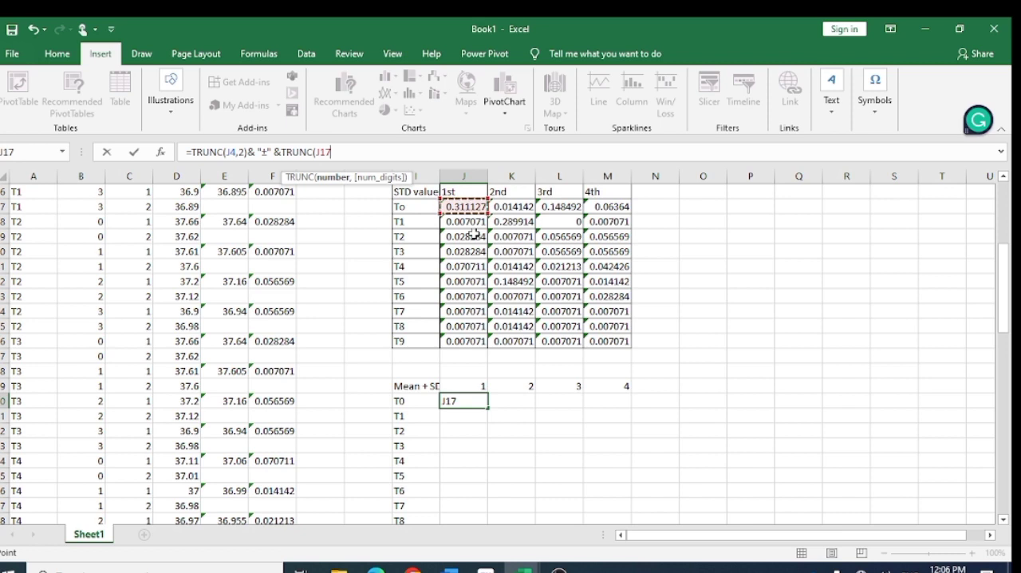
{"action": "type", "text": ",2)"}
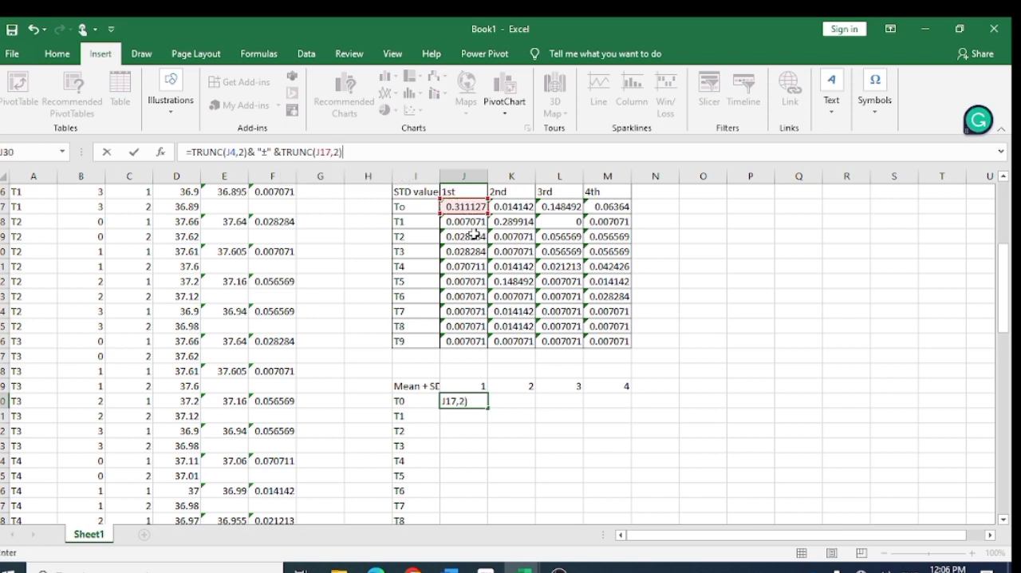
{"action": "key", "text": "Return"}
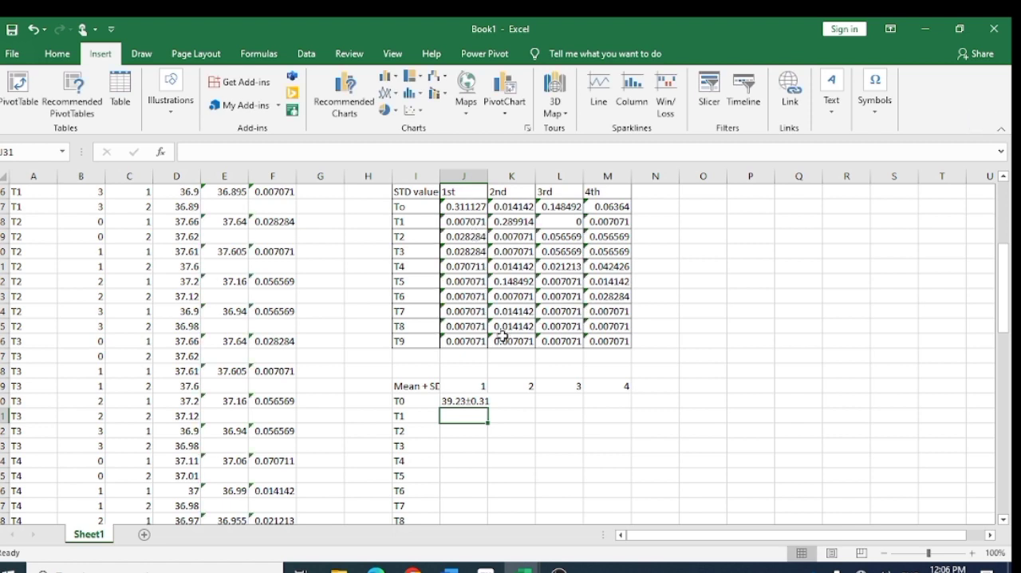
{"action": "key", "text": "Up"}
{"action": "key", "text": "Up"}
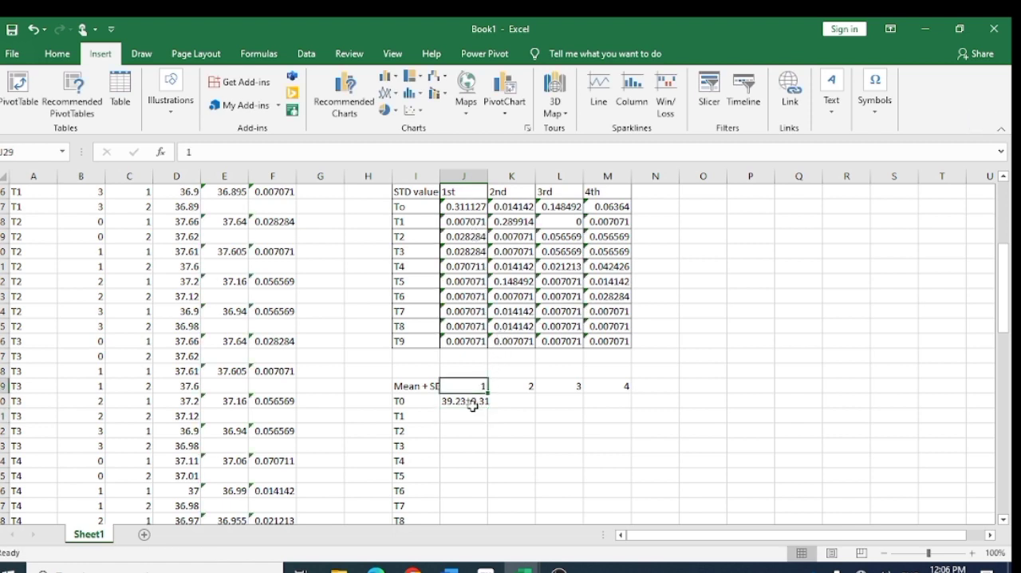
{"action": "left_click", "coordinate": [471, 402]}
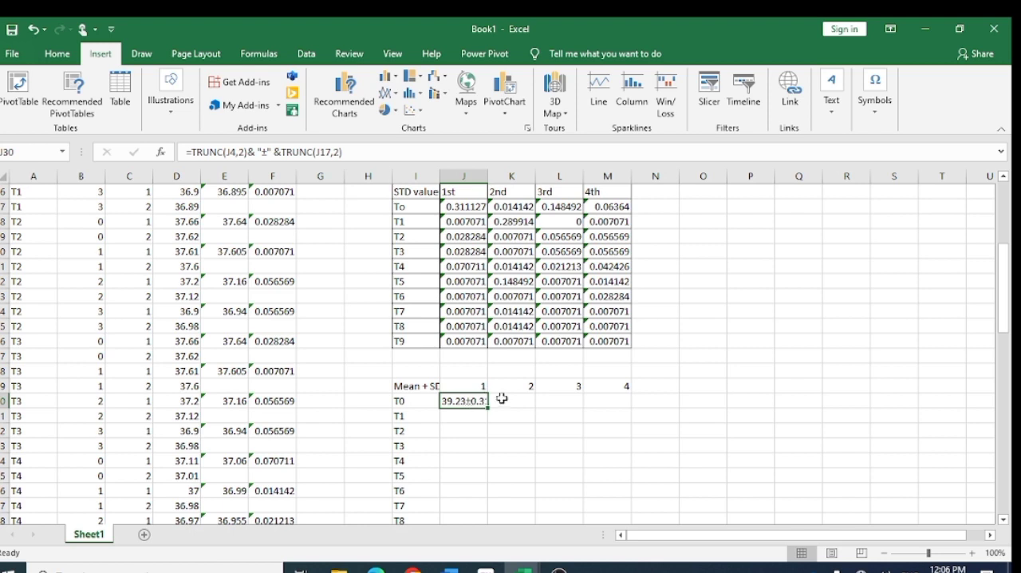
{"action": "left_click", "coordinate": [509, 398]}
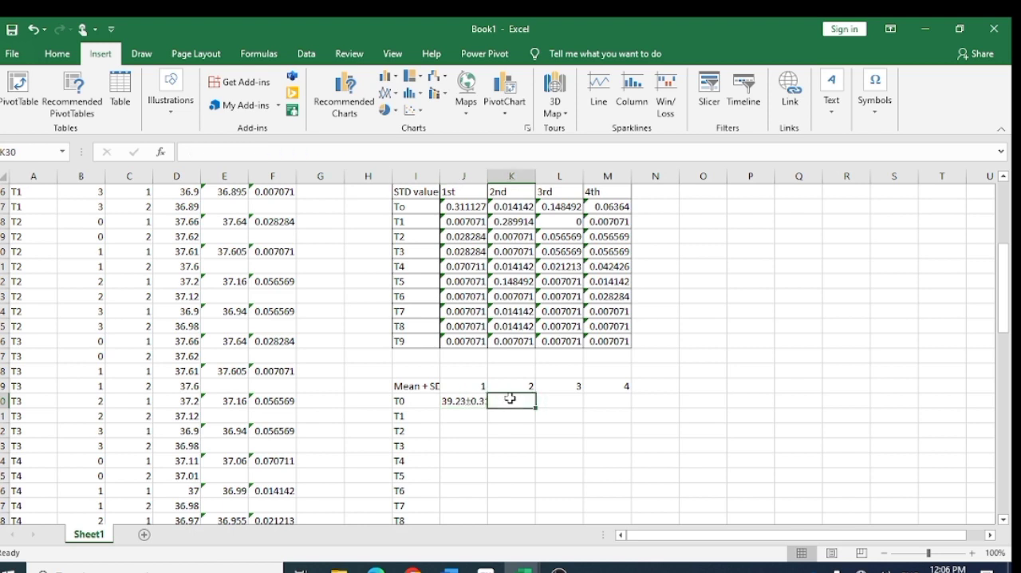
{"action": "left_click", "coordinate": [457, 401]}
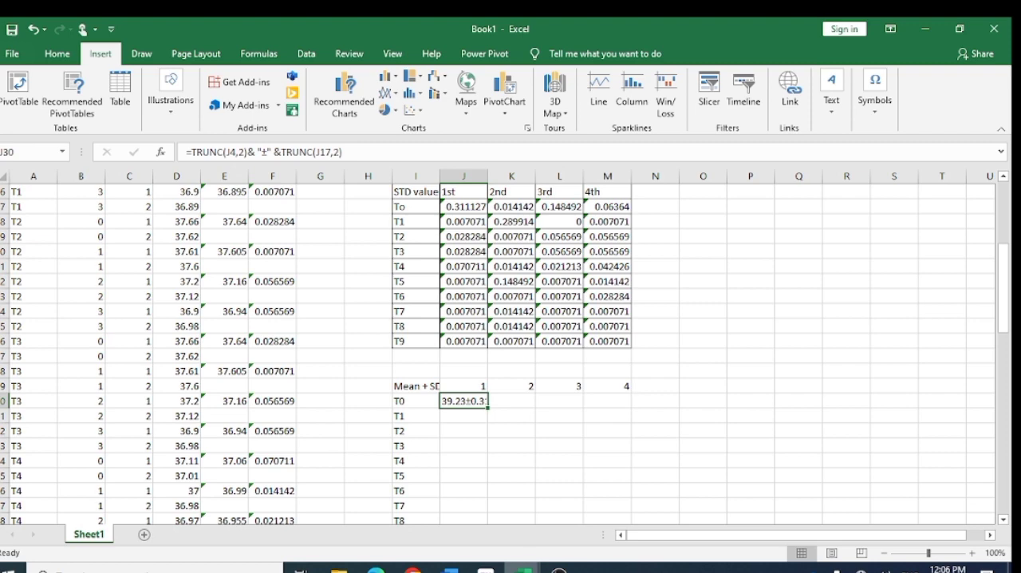
{"action": "mouse_move", "coordinate": [523, 567]}
{"action": "mouse_move", "coordinate": [489, 528]}
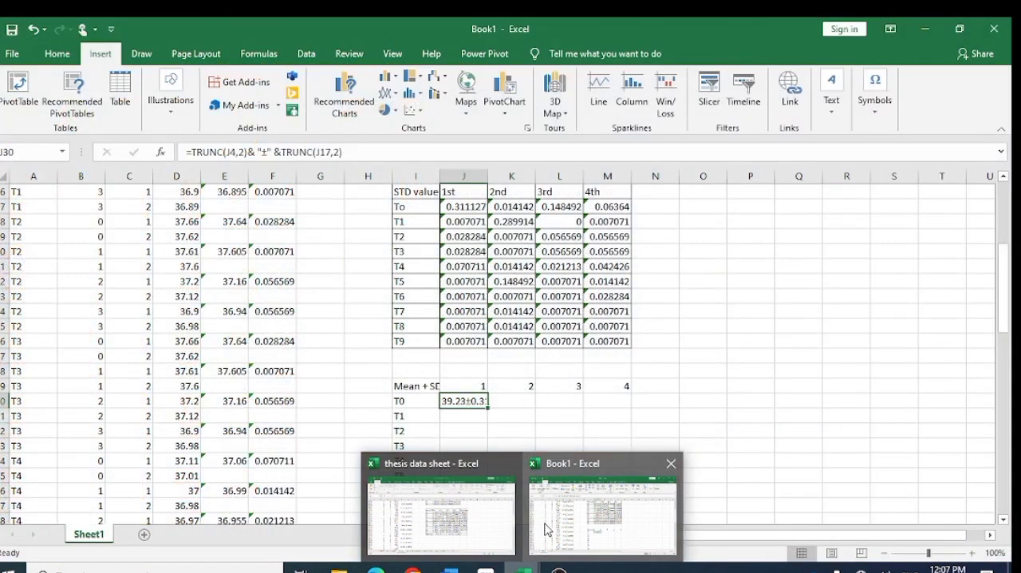
{"action": "left_click", "coordinate": [548, 529]}
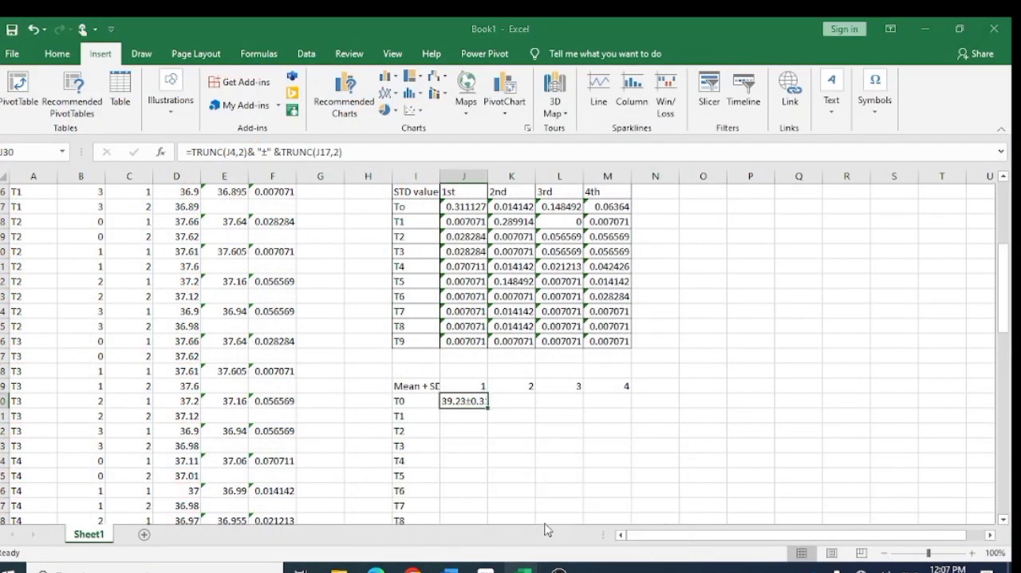
{"action": "right_click", "coordinate": [388, 384]}
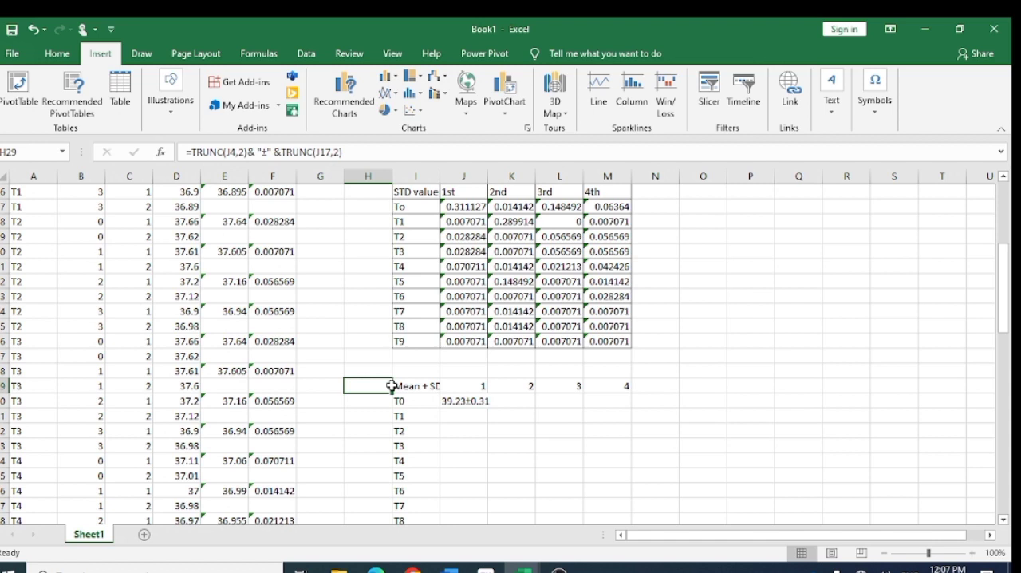
{"action": "key", "text": "Escape"}
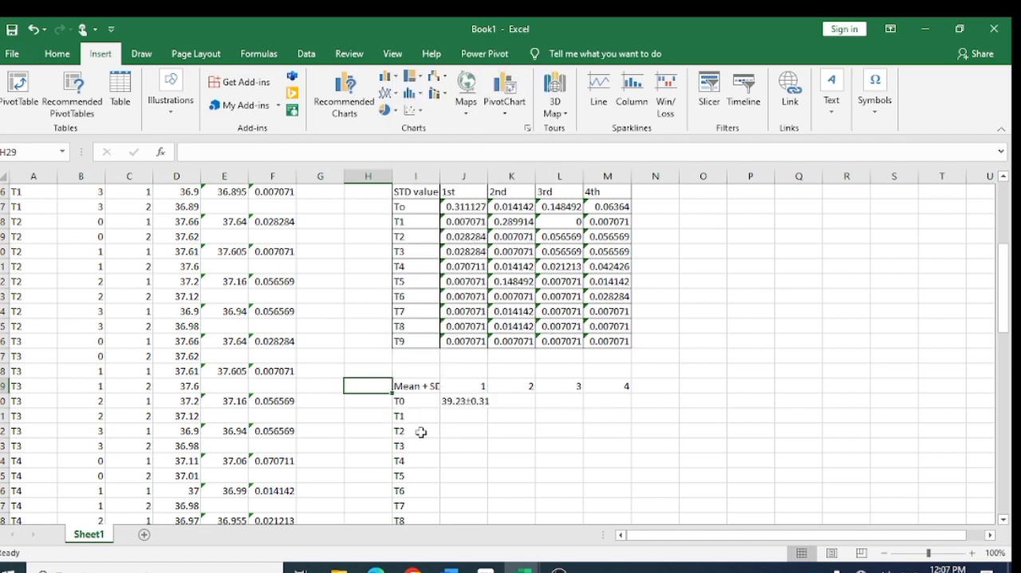
{"action": "left_click", "coordinate": [401, 385]}
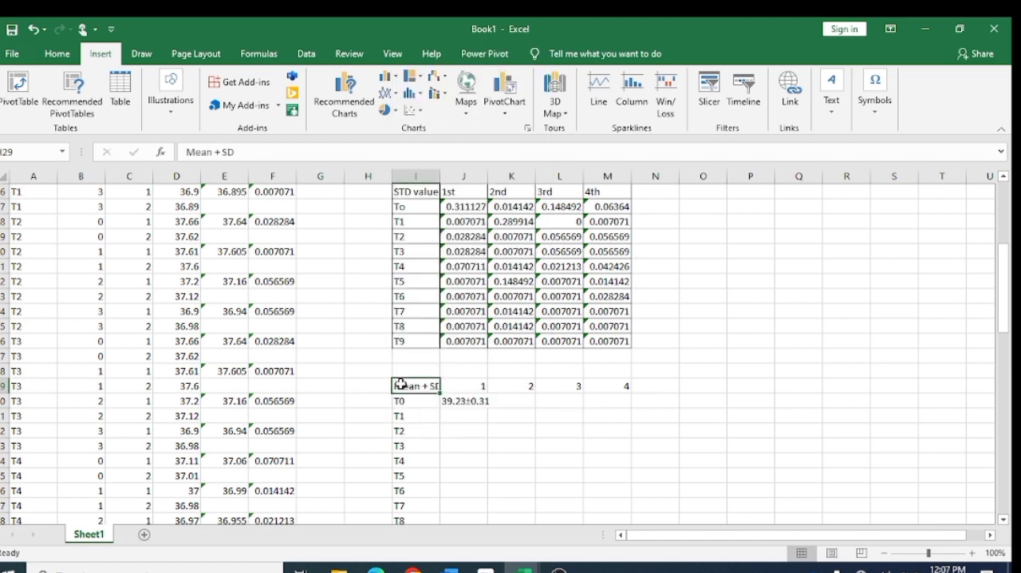
{"action": "left_click", "coordinate": [505, 402]}
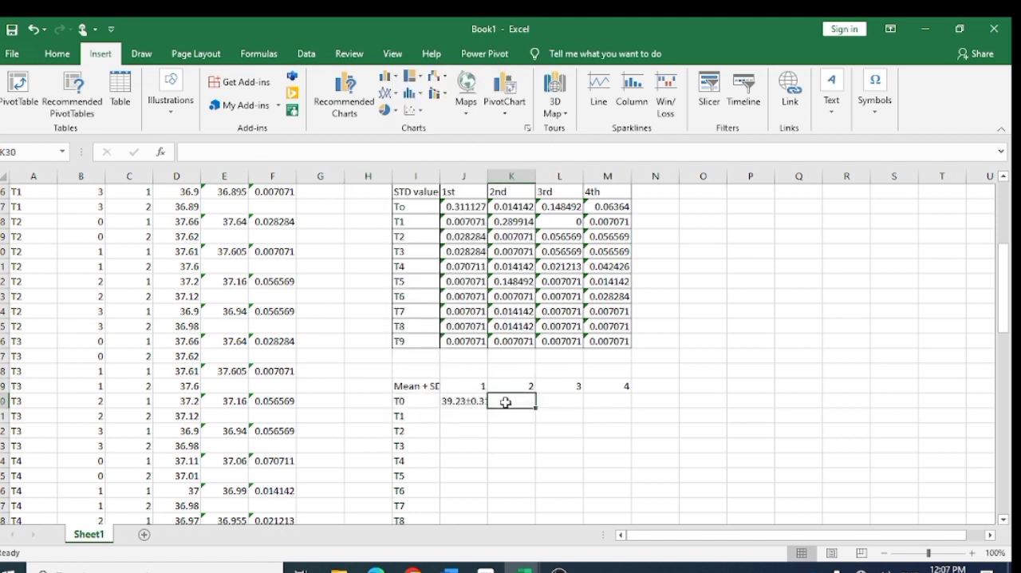
- Copy the Mean ± SD formula in J30 across the rest of the T0 row, K30:M30
{"action": "left_click", "coordinate": [461, 401]}
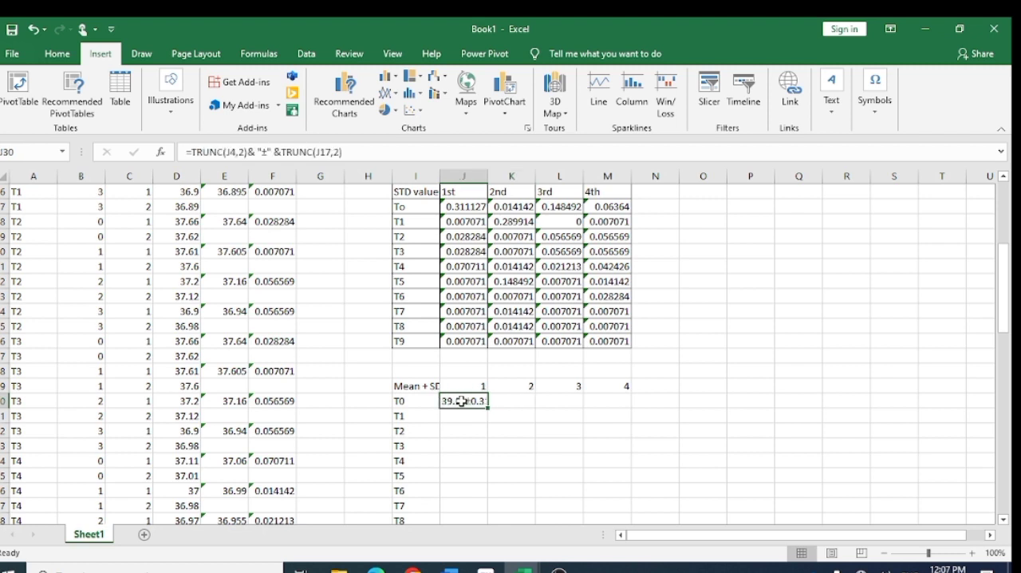
{"action": "key", "text": "ctrl+c"}
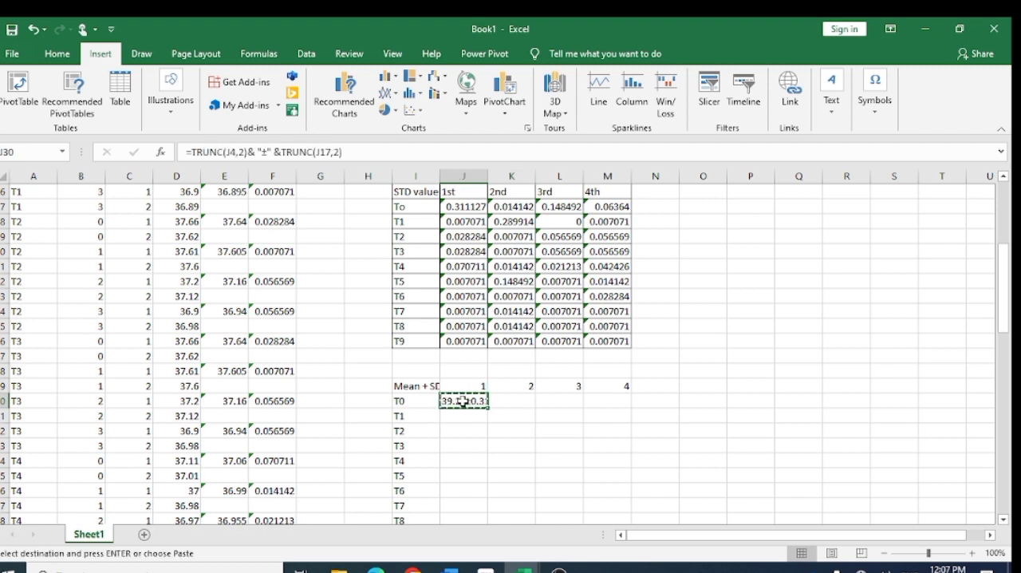
{"action": "left_click", "coordinate": [529, 403]}
{"action": "key", "text": "ctrl+v"}
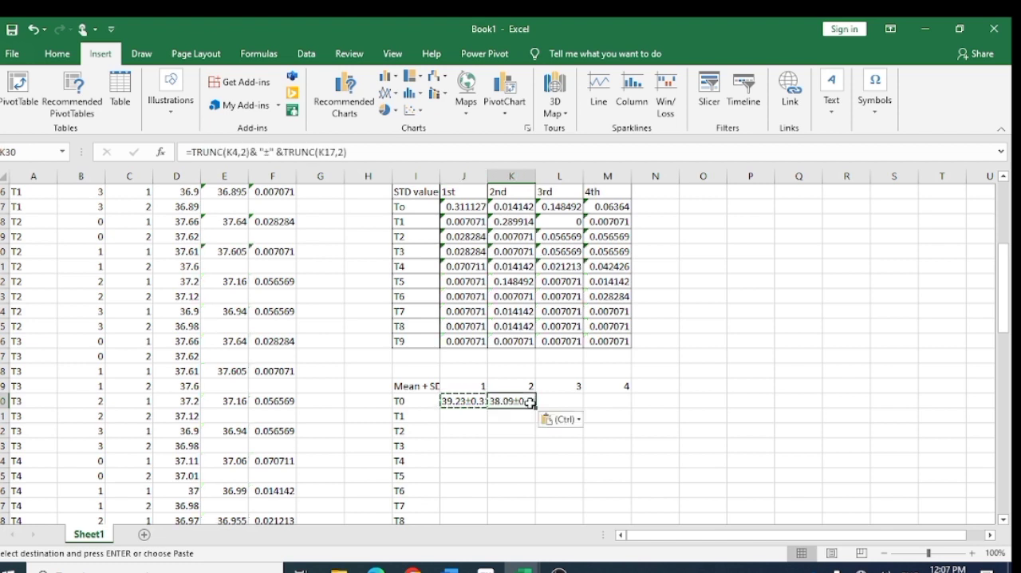
{"action": "left_click", "coordinate": [564, 402]}
{"action": "key", "text": "ctrl+v"}
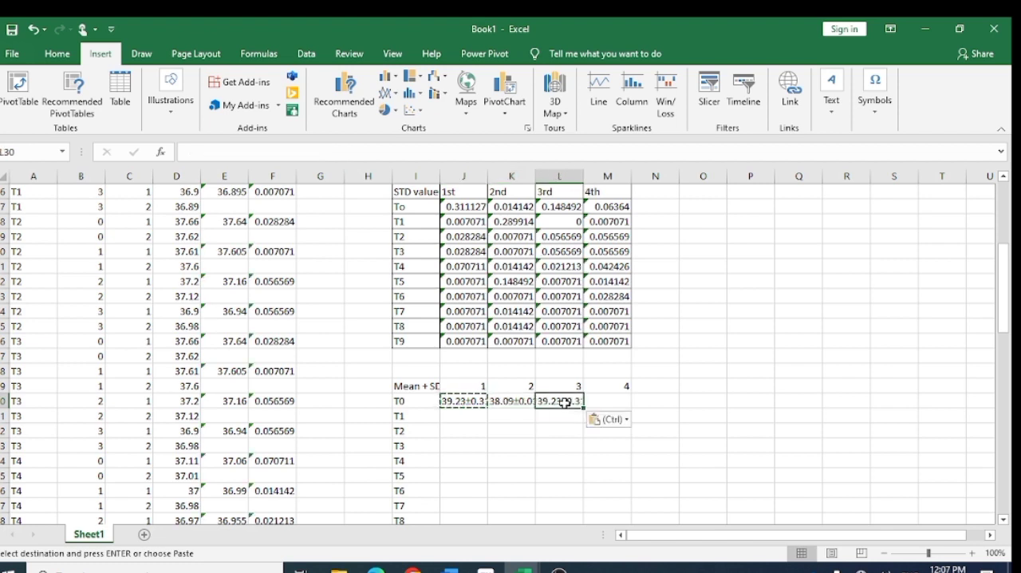
{"action": "left_click", "coordinate": [607, 403]}
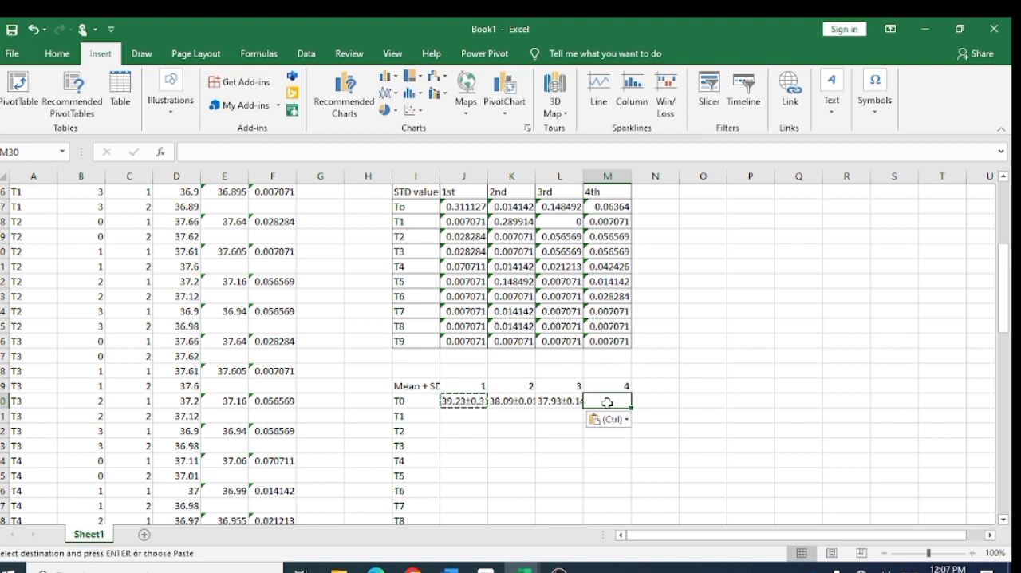
{"action": "key", "text": "ctrl+v"}
- Paste the copied Mean ± SD formula into all four storage columns of the T1 row, J31:M31
{"action": "left_click", "coordinate": [460, 421]}
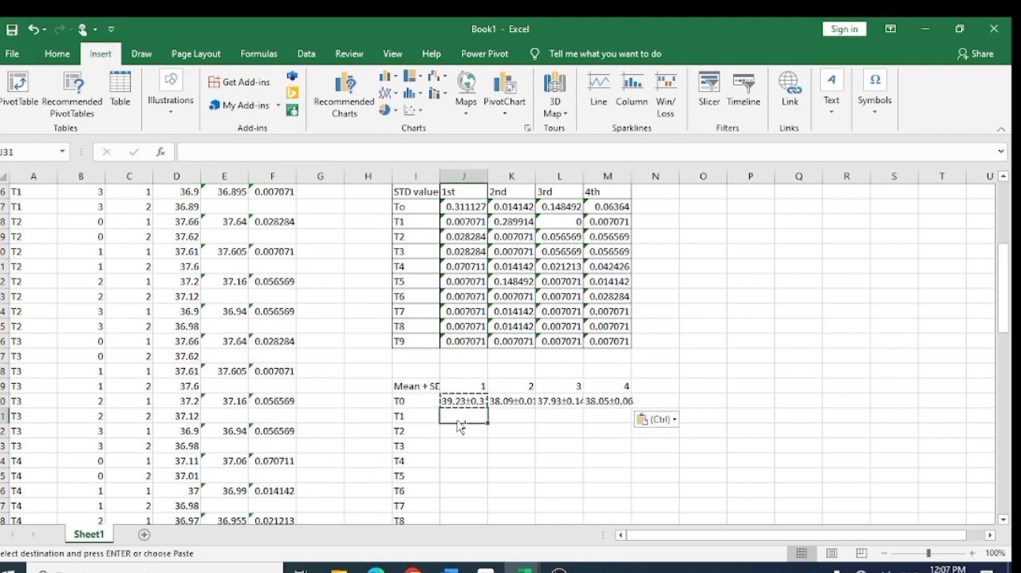
{"action": "key", "text": "ctrl+v"}
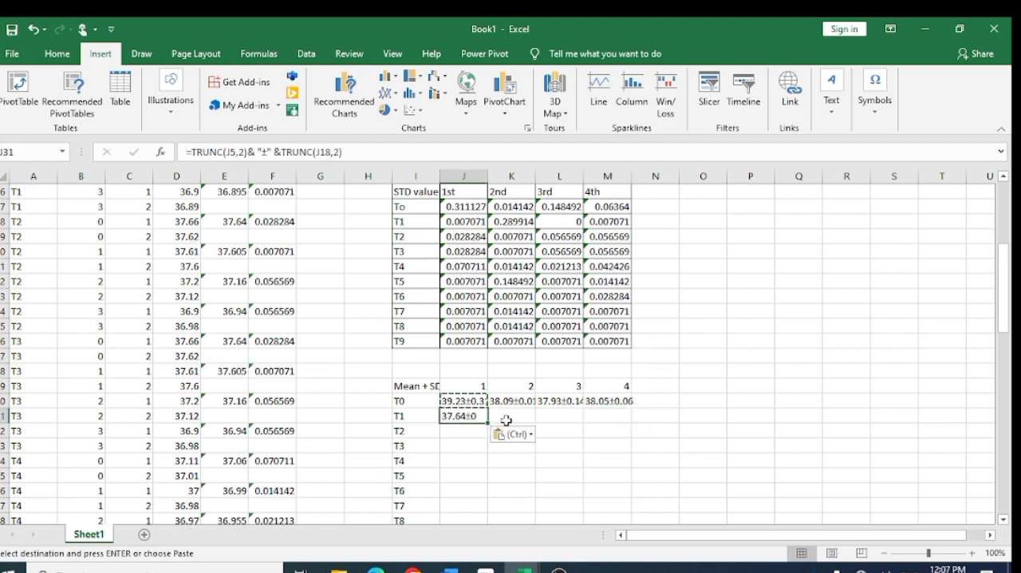
{"action": "left_click", "coordinate": [512, 419]}
{"action": "key", "text": "ctrl+v"}
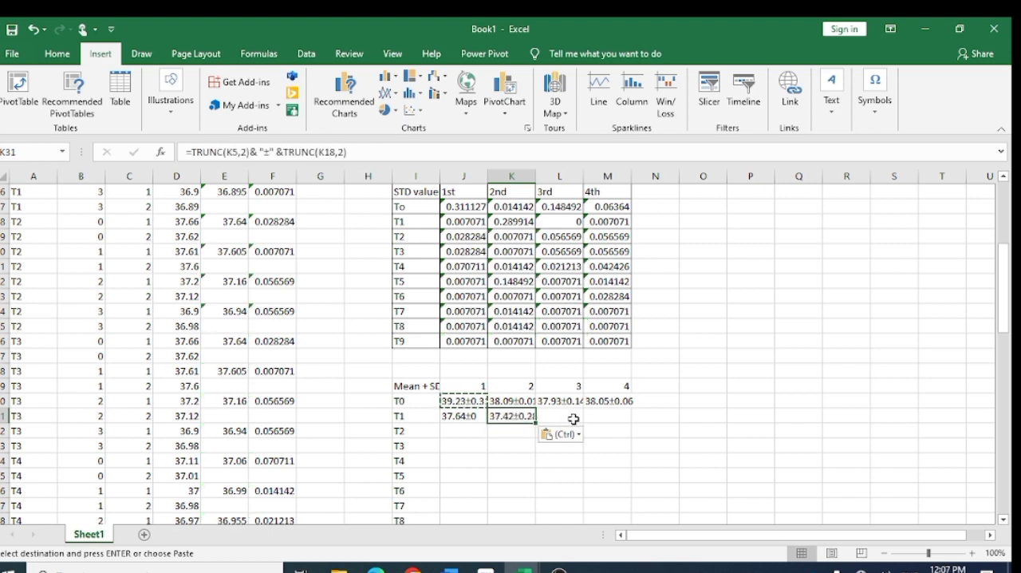
{"action": "left_click", "coordinate": [573, 419]}
{"action": "key", "text": "ctrl+v"}
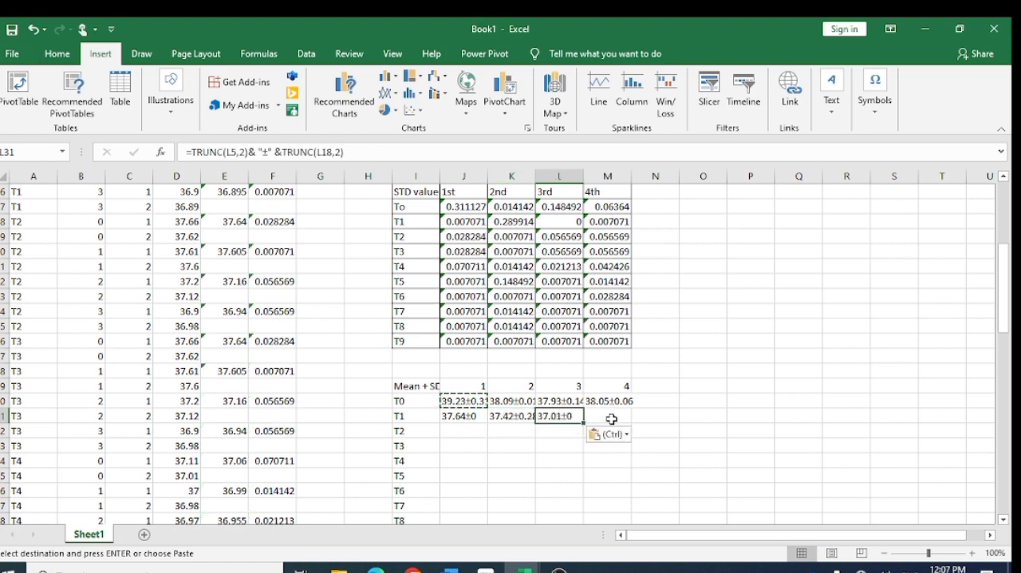
{"action": "left_click", "coordinate": [609, 418]}
{"action": "key", "text": "ctrl+v"}
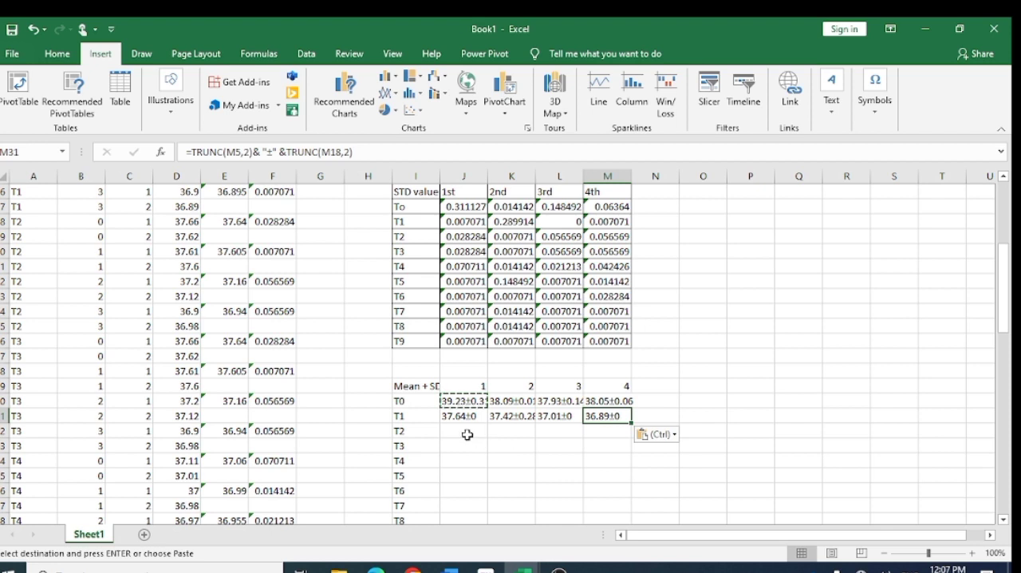
- Paste the copied Mean ± SD formula into all four storage columns of the T2 row, J32:M32
{"action": "left_click", "coordinate": [463, 431]}
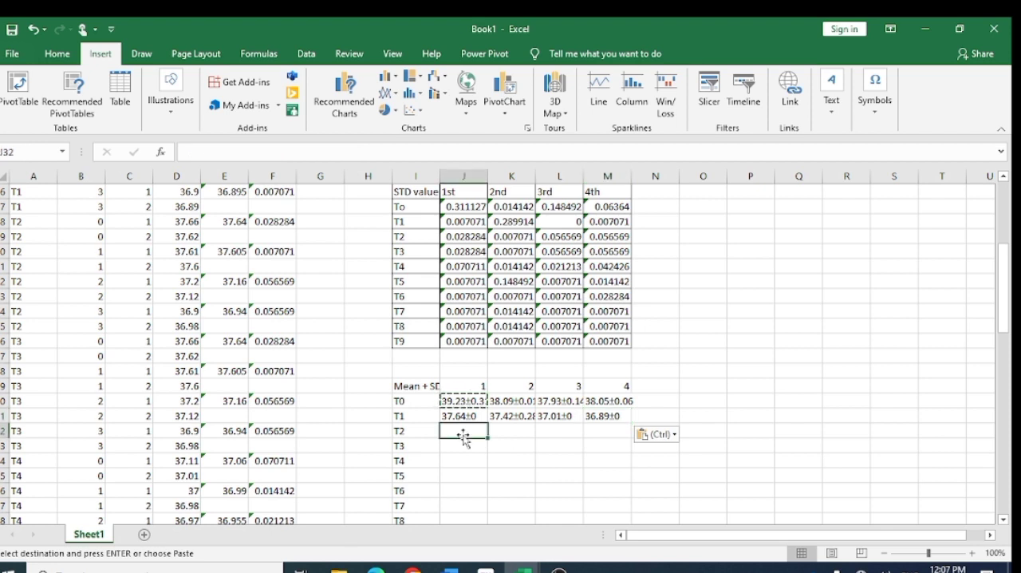
{"action": "key", "text": "ctrl+v"}
{"action": "left_click", "coordinate": [526, 432]}
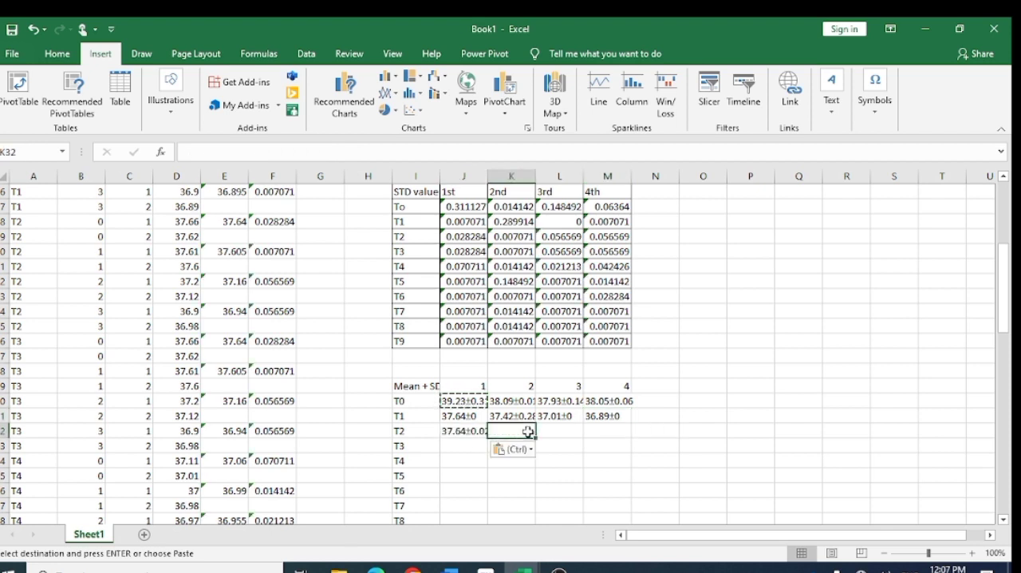
{"action": "key", "text": "ctrl+v"}
{"action": "left_click", "coordinate": [554, 432]}
{"action": "key", "text": "ctrl+v"}
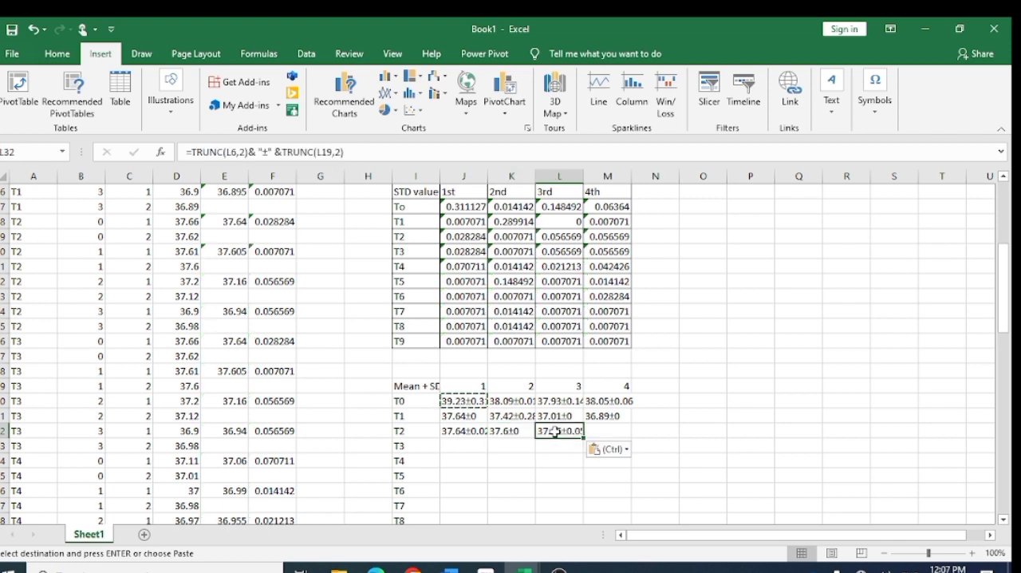
{"action": "left_click", "coordinate": [598, 430]}
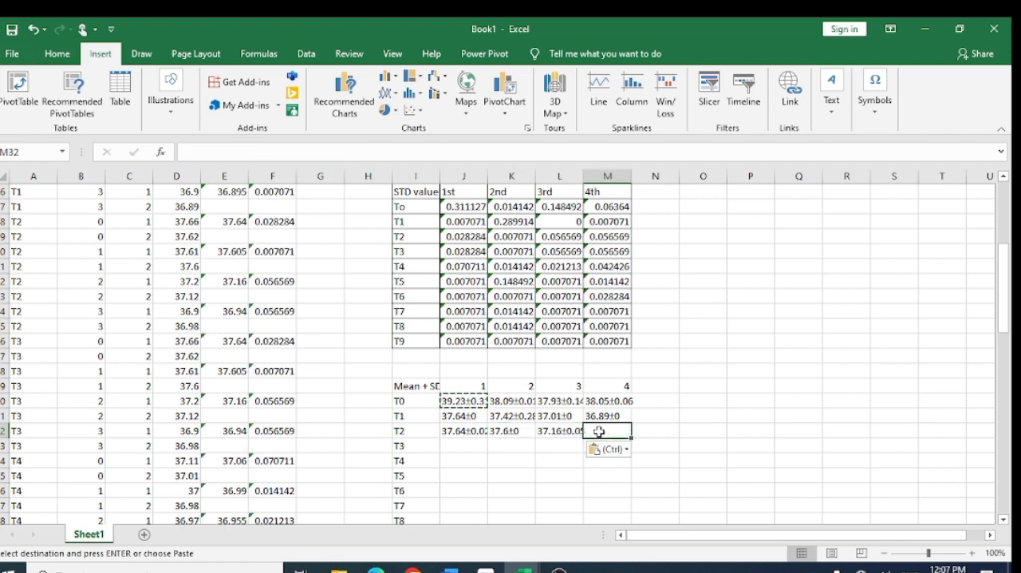
{"action": "key", "text": "ctrl+v"}
{"action": "key", "text": "ctrl"}
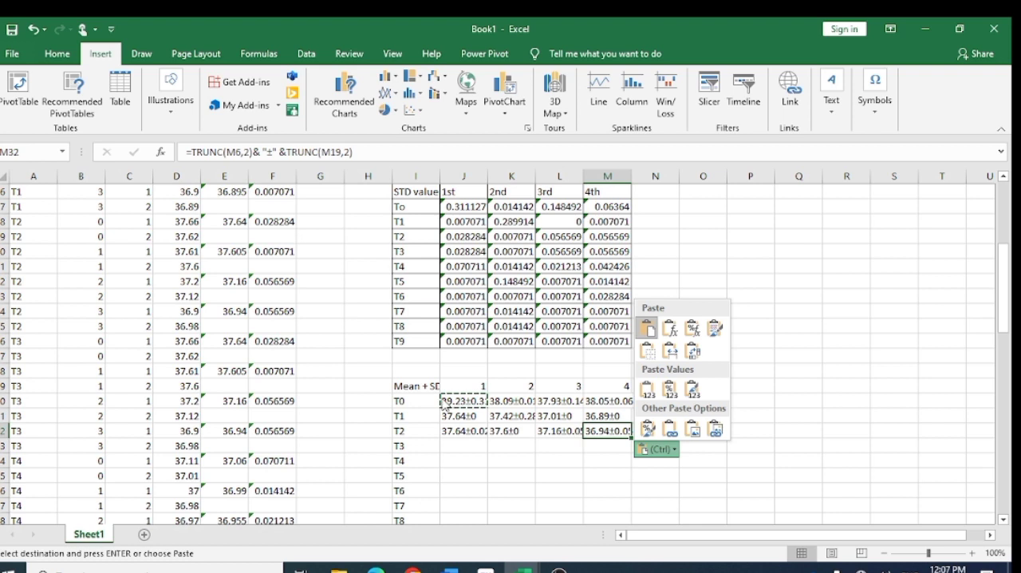
{"action": "key", "text": "Escape"}
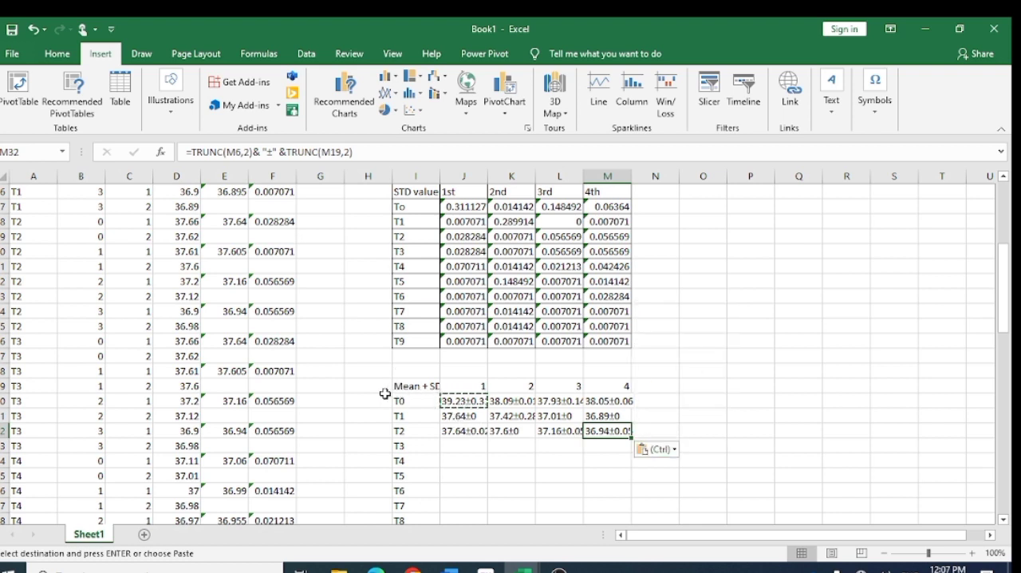
- Paste the completed Mean ± SD table, with storages 1st–4th, rows To–T9 and a grand mean row and column, over the partial table at I29
{"action": "left_click", "coordinate": [369, 400]}
{"action": "left_click", "coordinate": [403, 386]}
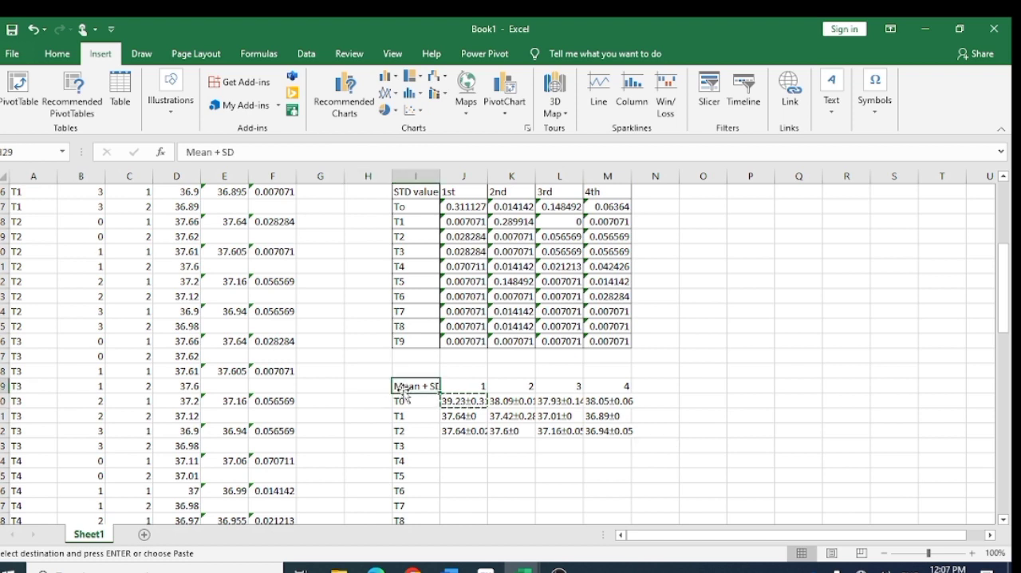
{"action": "key", "text": "ctrl+Down"}
{"action": "left_click", "coordinate": [436, 399]}
{"action": "scroll", "coordinate": [436, 398], "scroll_direction": "up", "scroll_amount": 1}
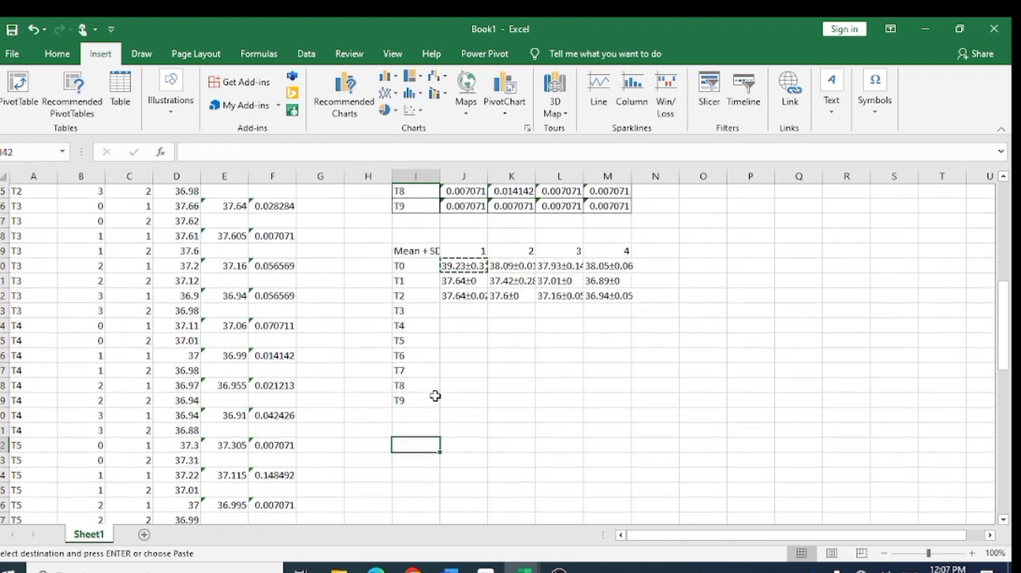
{"action": "left_click", "coordinate": [399, 253]}
{"action": "key", "text": "ctrl+Down"}
{"action": "left_click", "coordinate": [418, 254]}
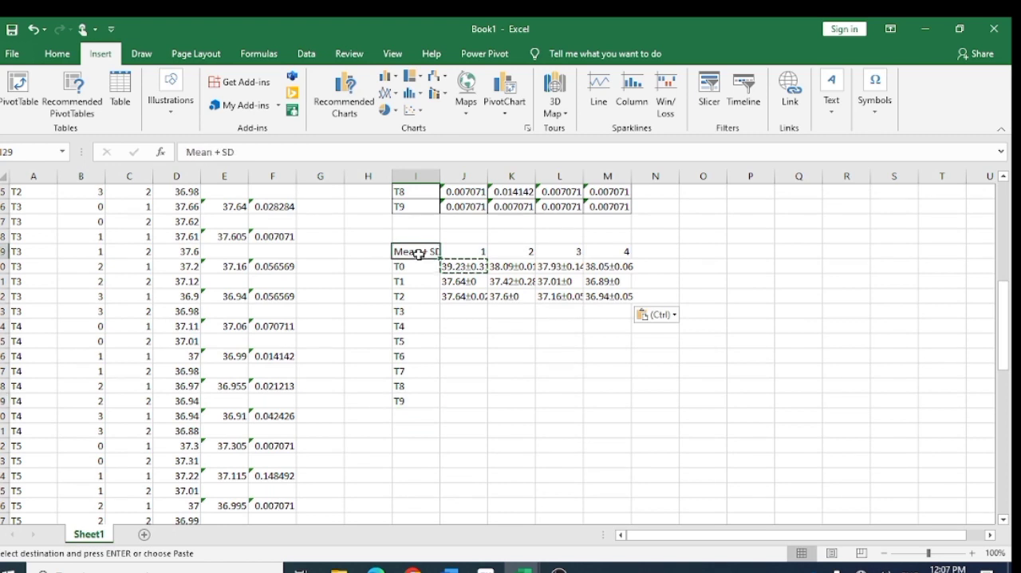
{"action": "key", "text": "ctrl+v"}
{"action": "left_click", "coordinate": [470, 505]}
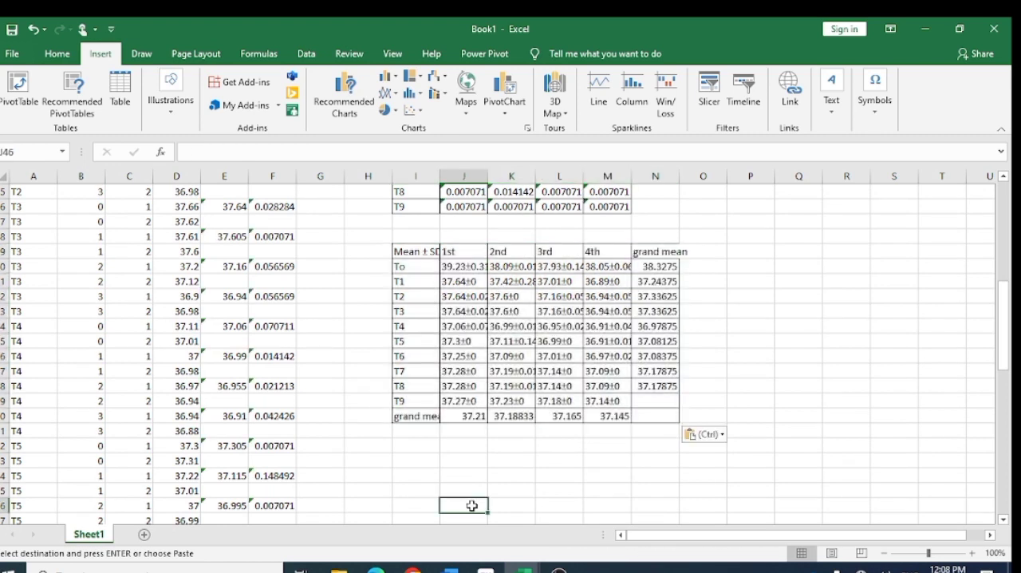
- Add the heading Grand mean in N3, beside the 4th column of the mean table
{"action": "left_click", "coordinate": [663, 252]}
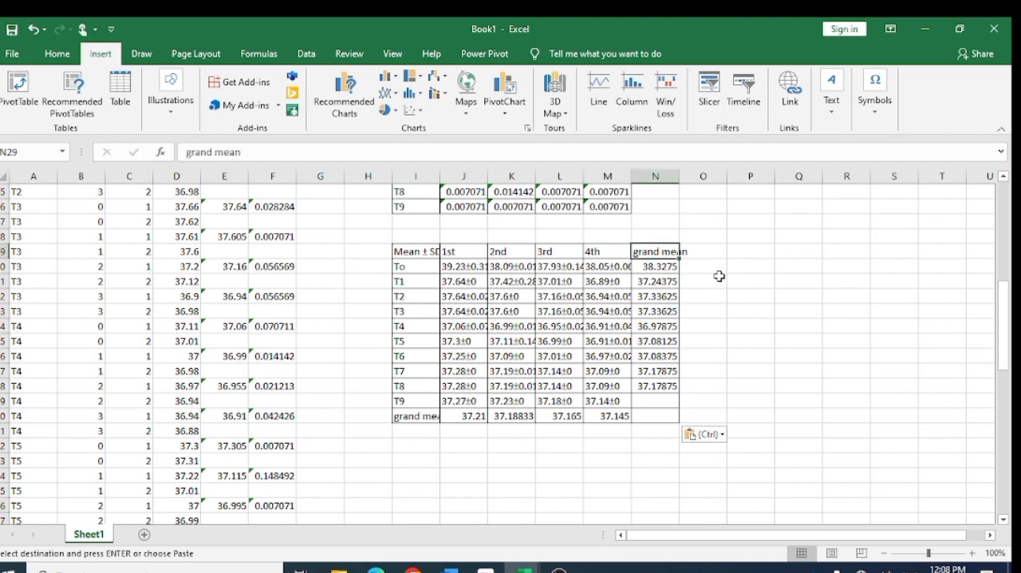
{"action": "left_click", "coordinate": [746, 252]}
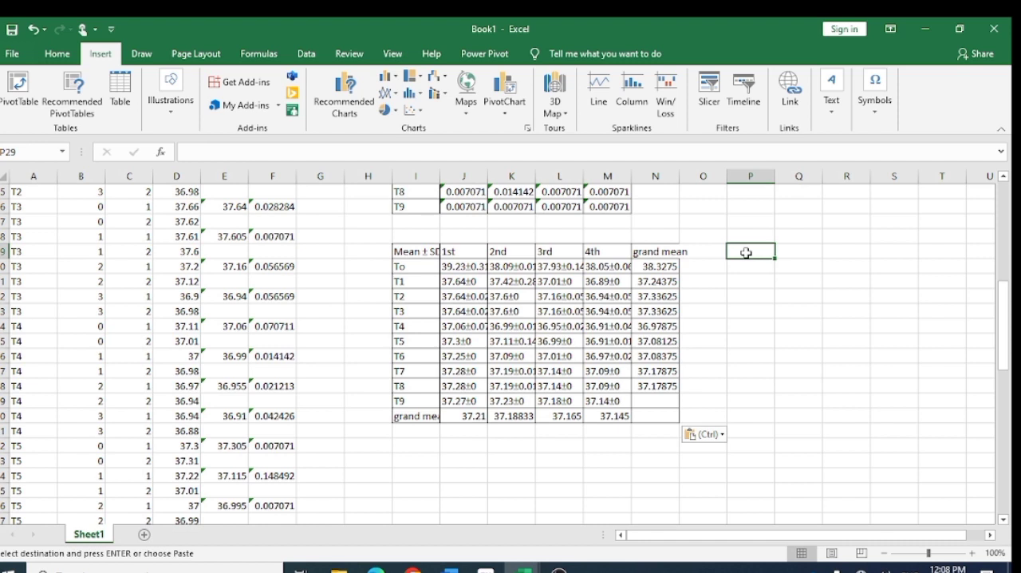
{"action": "scroll", "coordinate": [745, 252], "scroll_direction": "up", "scroll_amount": 8}
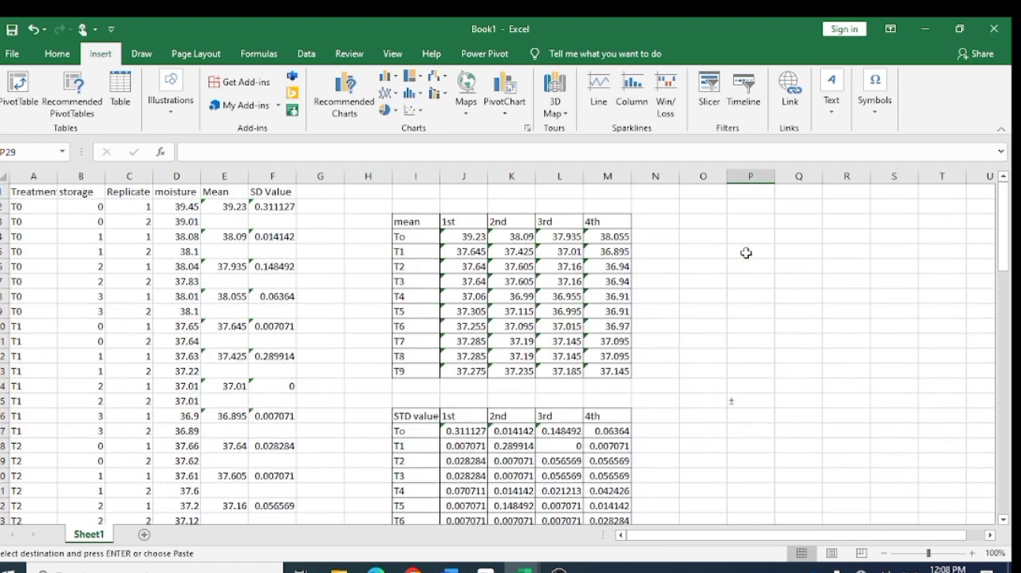
{"action": "left_click", "coordinate": [651, 227]}
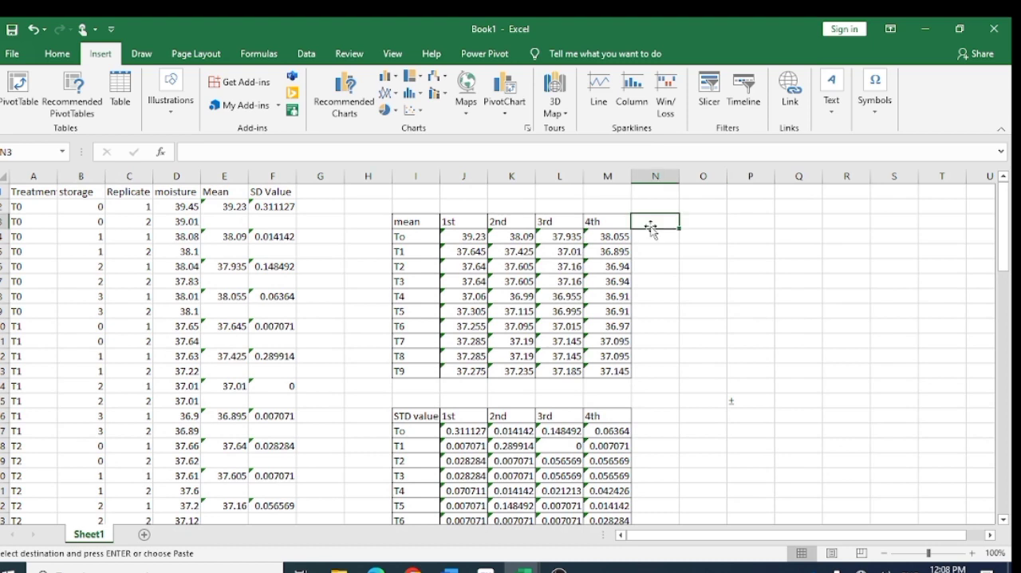
{"action": "type", "text": "G"}
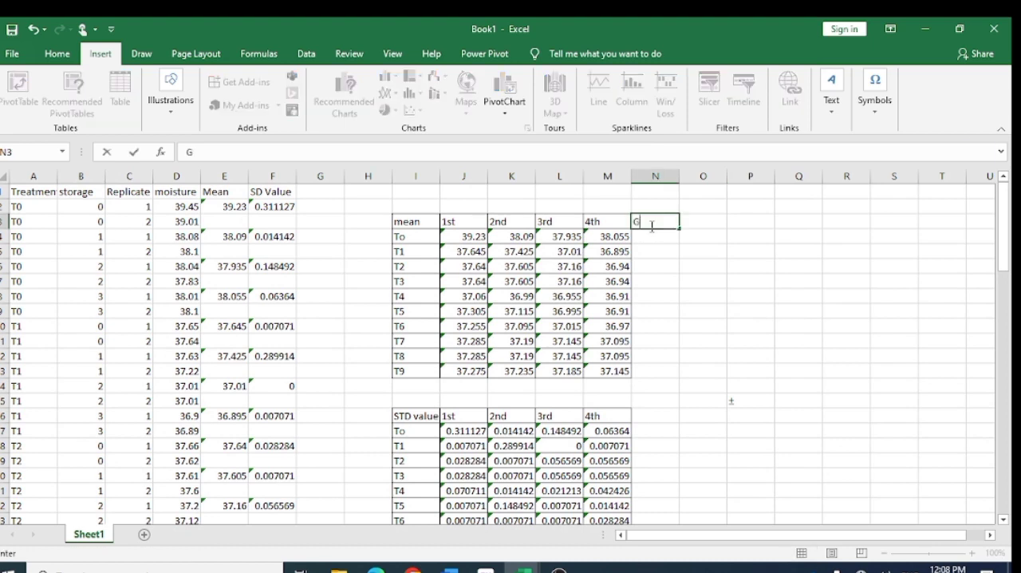
{"action": "type", "text": "rand"}
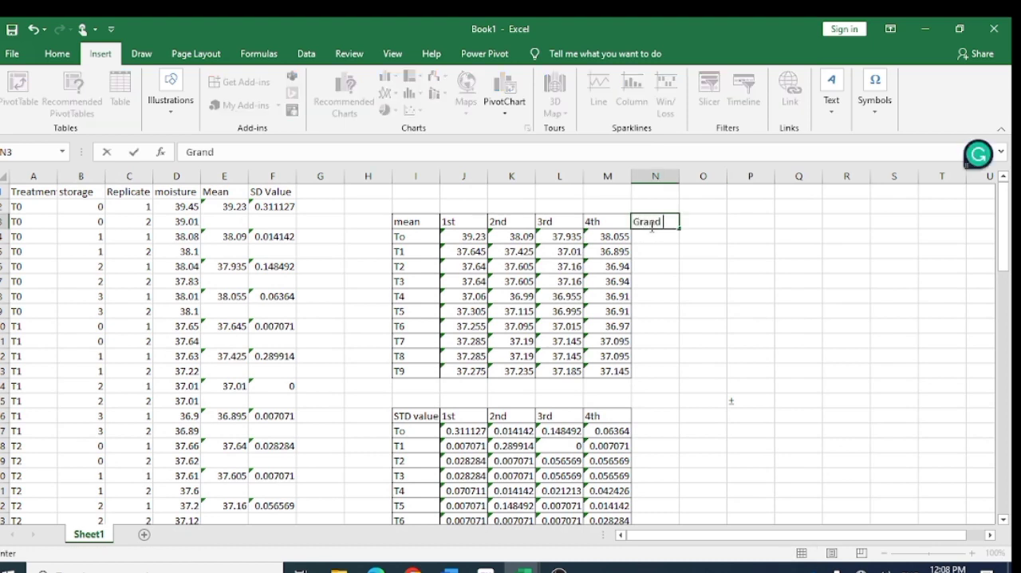
{"action": "type", "text": " mean"}
- Calculate the T0 grand mean in N4 with AVERAGEA over the four storage means J4:M4
{"action": "left_click", "coordinate": [659, 237]}
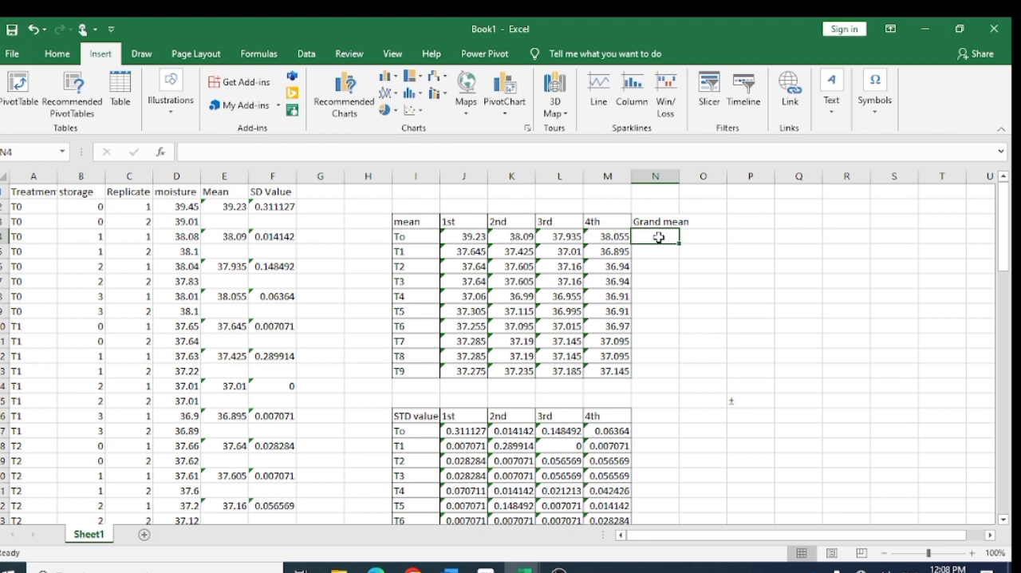
{"action": "type", "text": "=av"}
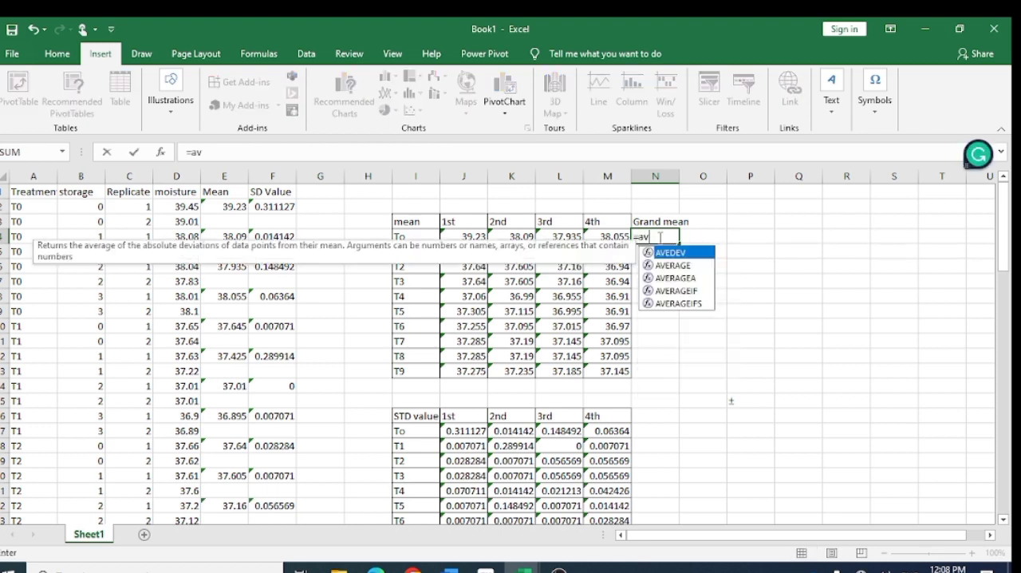
{"action": "double_click", "coordinate": [677, 278]}
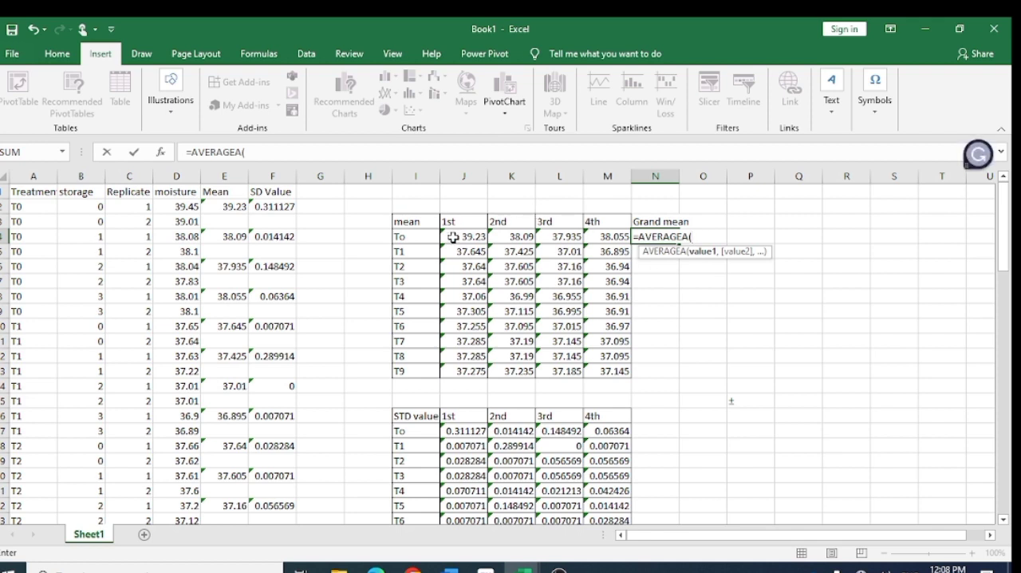
{"action": "left_click_drag", "start_coordinate": [453, 237], "coordinate": [610, 237]}
{"action": "key", "text": "Return"}
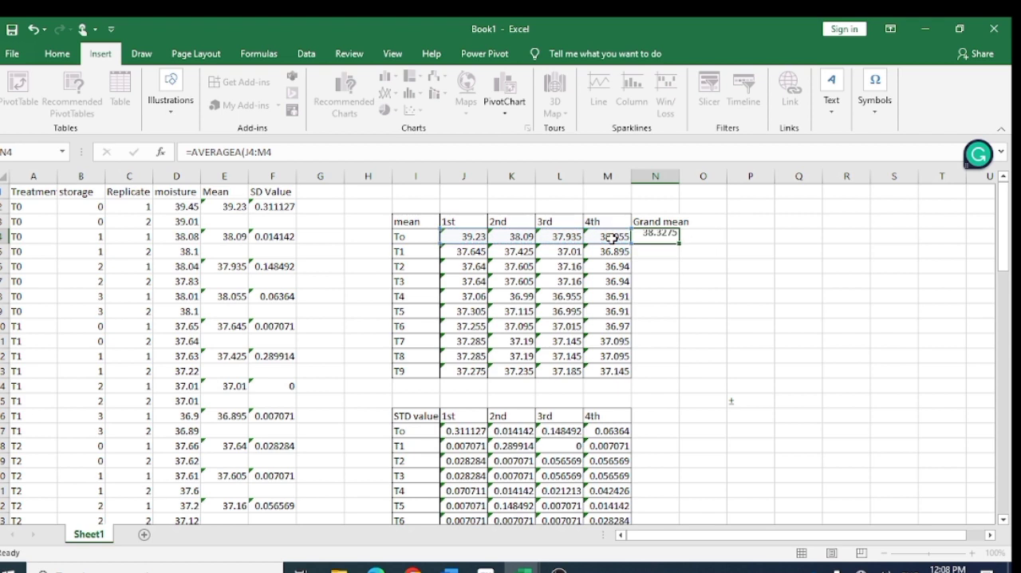
- Copy the grand mean formula in N4 to the T1–T4 rows, N5:N8
{"action": "scroll", "coordinate": [713, 311], "scroll_direction": "down", "scroll_amount": 5}
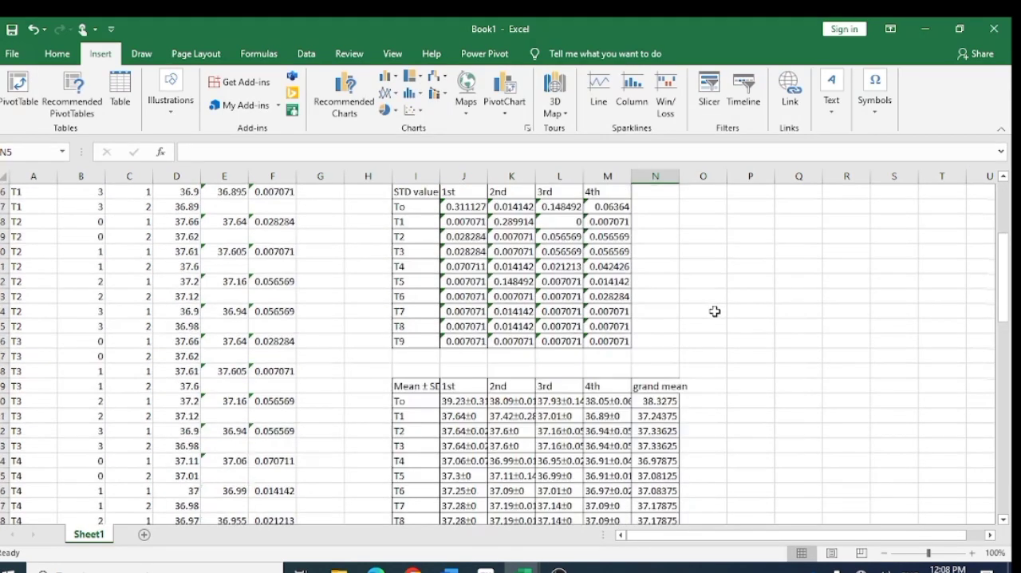
{"action": "left_click", "coordinate": [659, 401]}
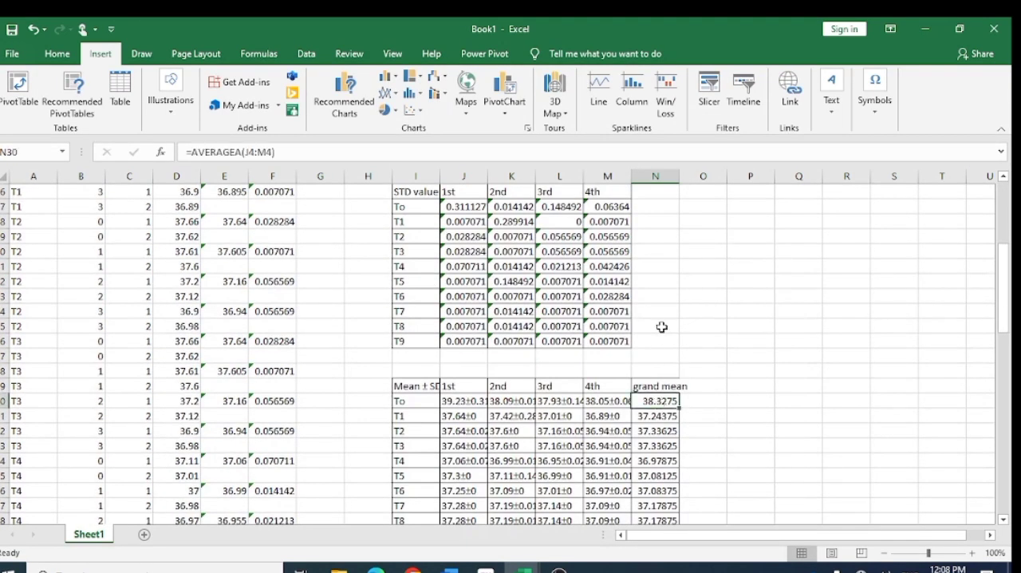
{"action": "scroll", "coordinate": [662, 327], "scroll_direction": "up", "scroll_amount": 5}
{"action": "left_click", "coordinate": [657, 237]}
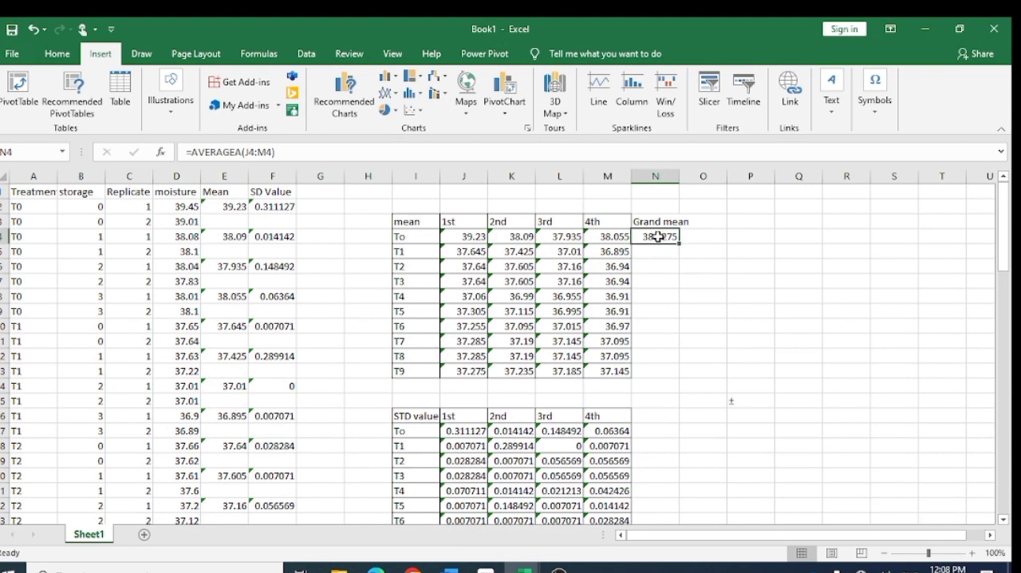
{"action": "key", "text": "ctrl+c"}
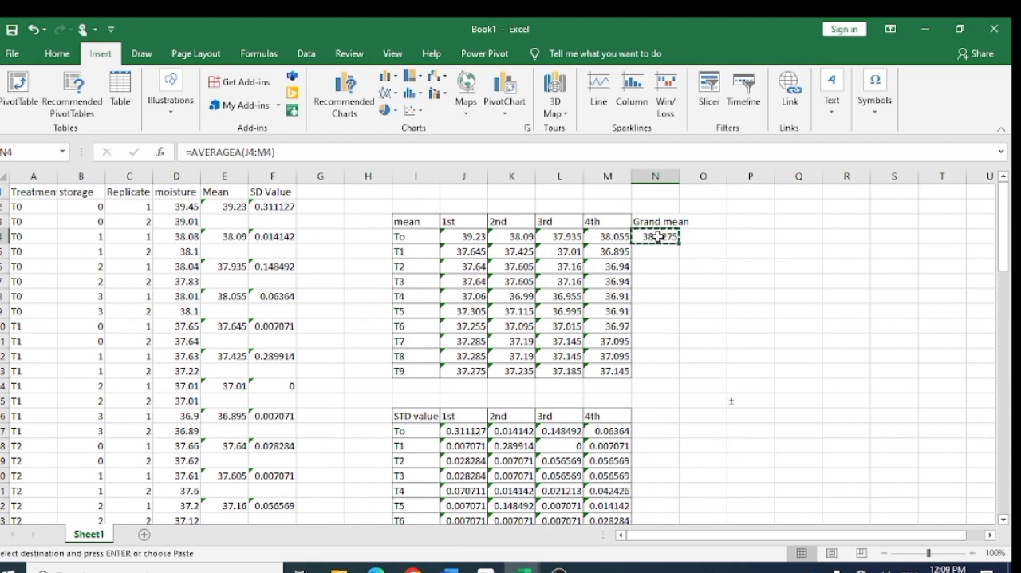
{"action": "left_click", "coordinate": [661, 252]}
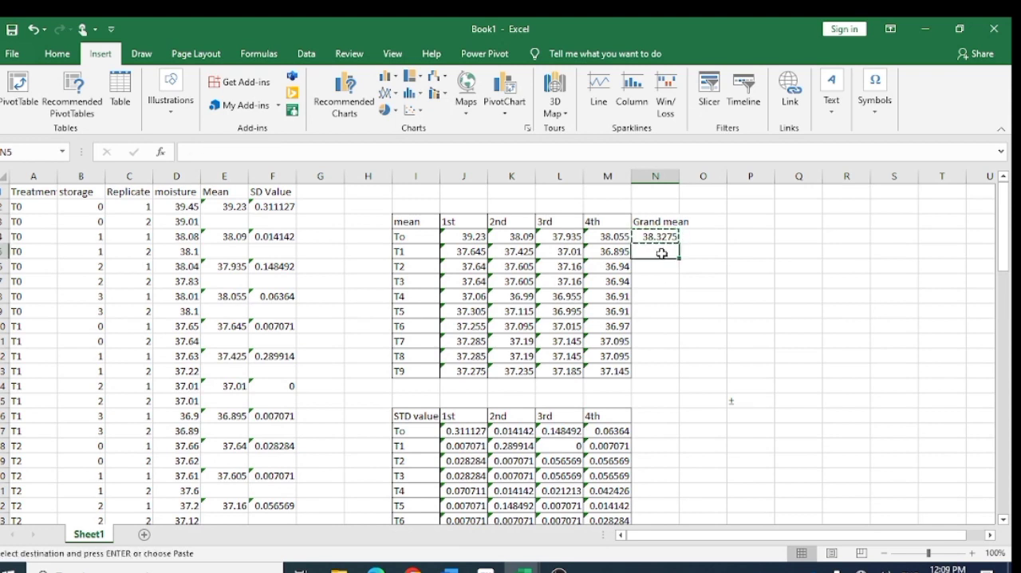
{"action": "key", "text": "ctrl+v"}
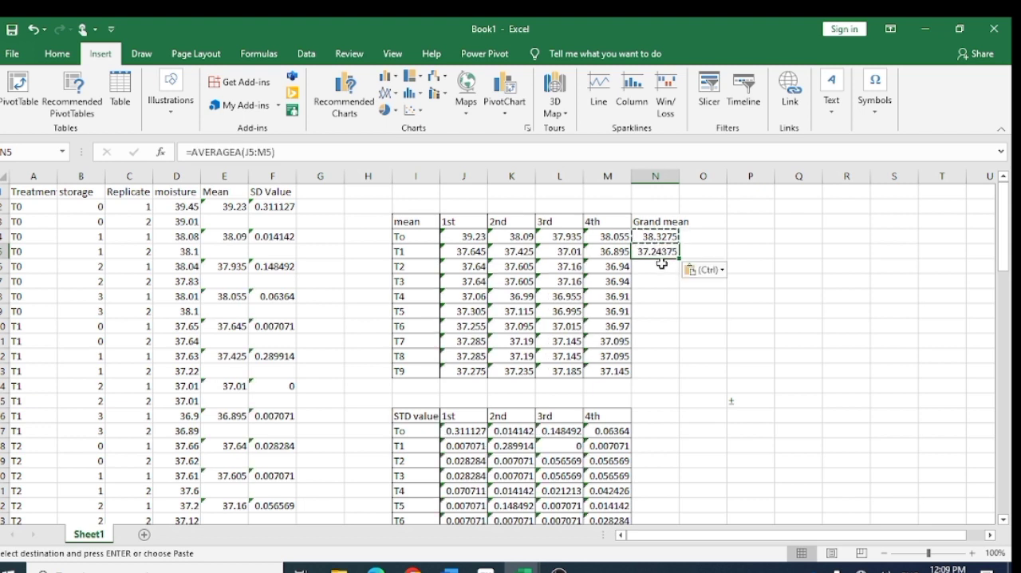
{"action": "left_click", "coordinate": [661, 266]}
{"action": "key", "text": "ctrl+v"}
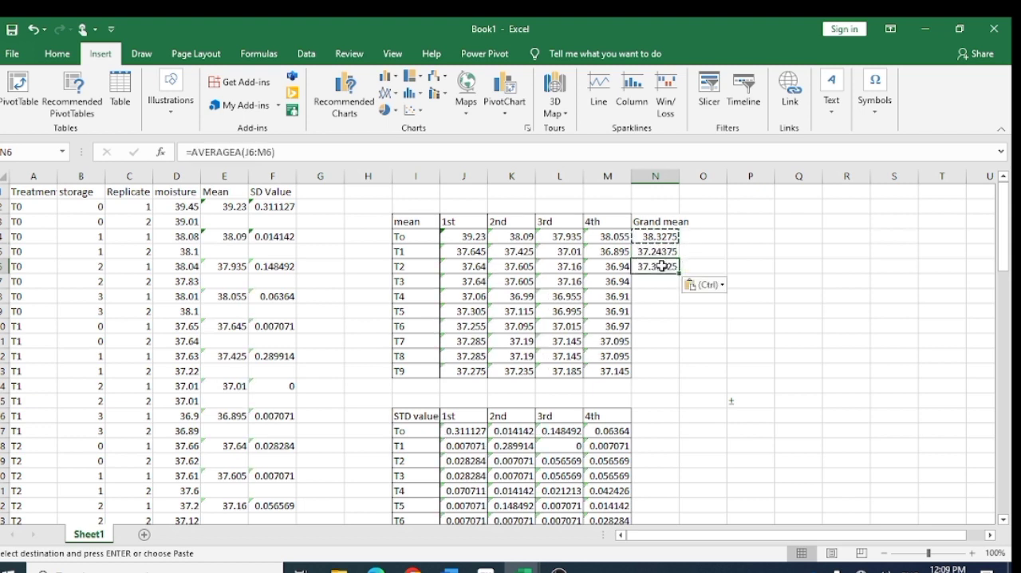
{"action": "left_click", "coordinate": [661, 277]}
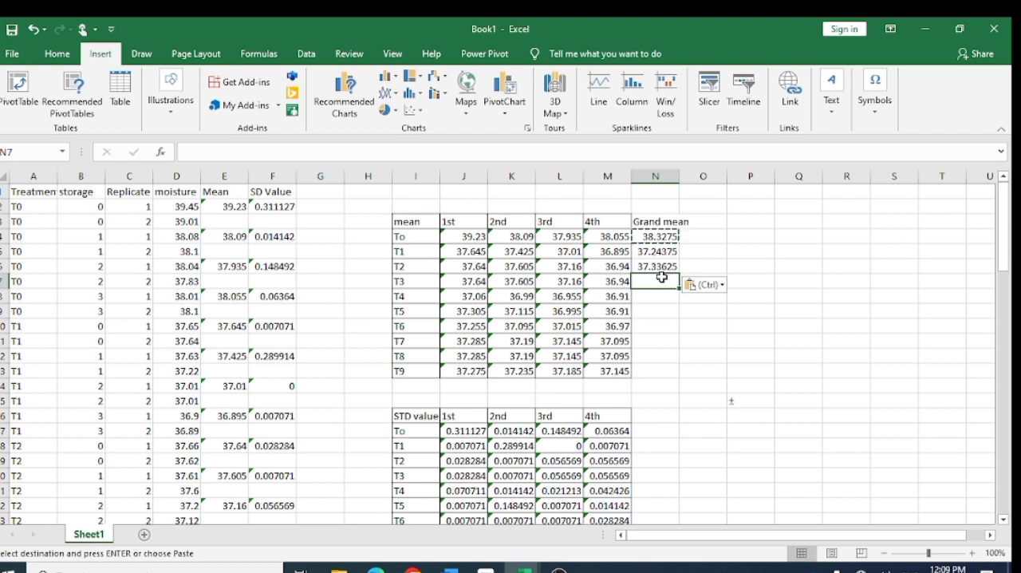
{"action": "key", "text": "ctrl+v"}
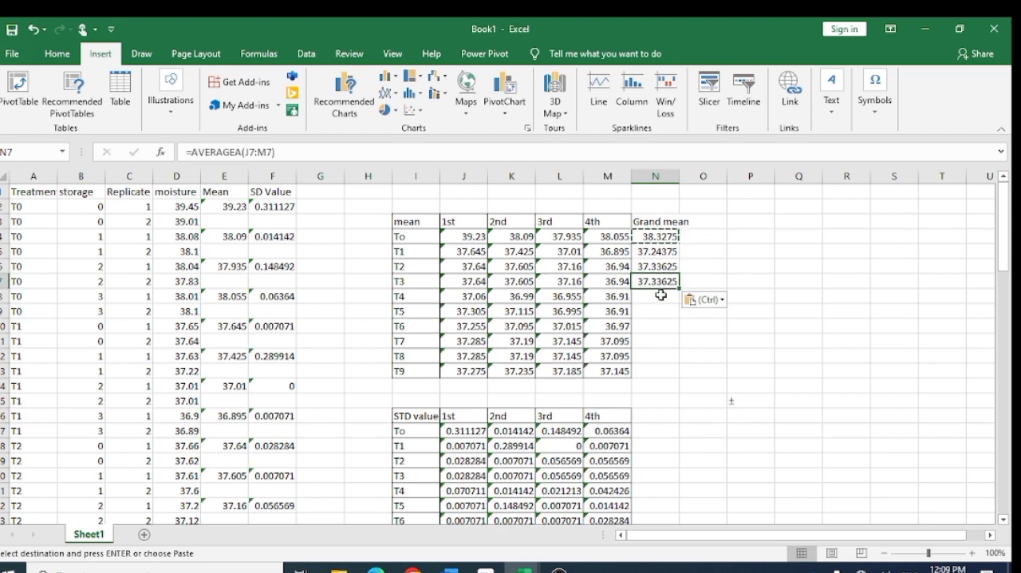
{"action": "left_click", "coordinate": [662, 296]}
{"action": "key", "text": "ctrl+v"}
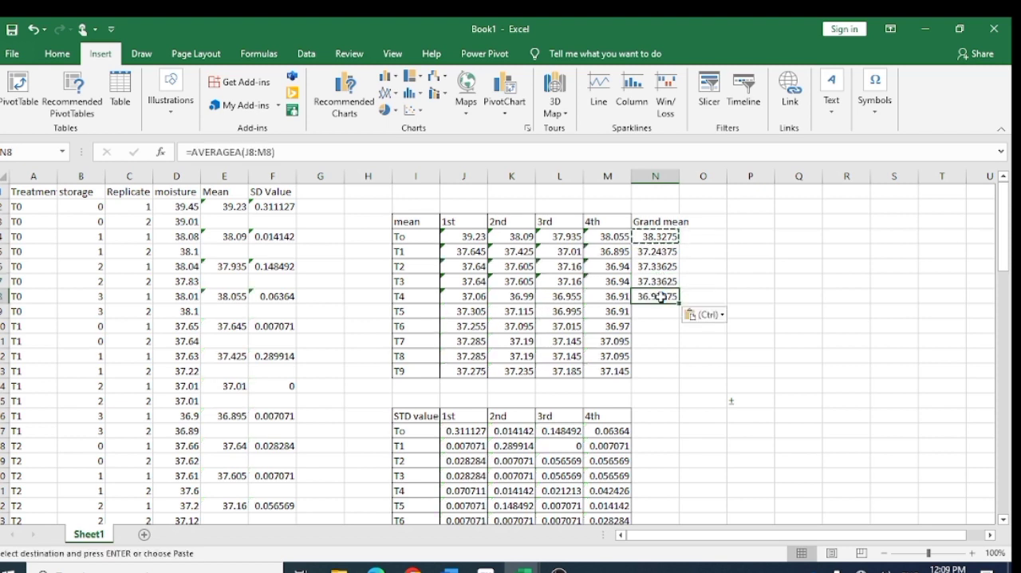
- Paste the copied grand mean formula into the T5–T9 rows, N9:N13
{"action": "left_click", "coordinate": [660, 314]}
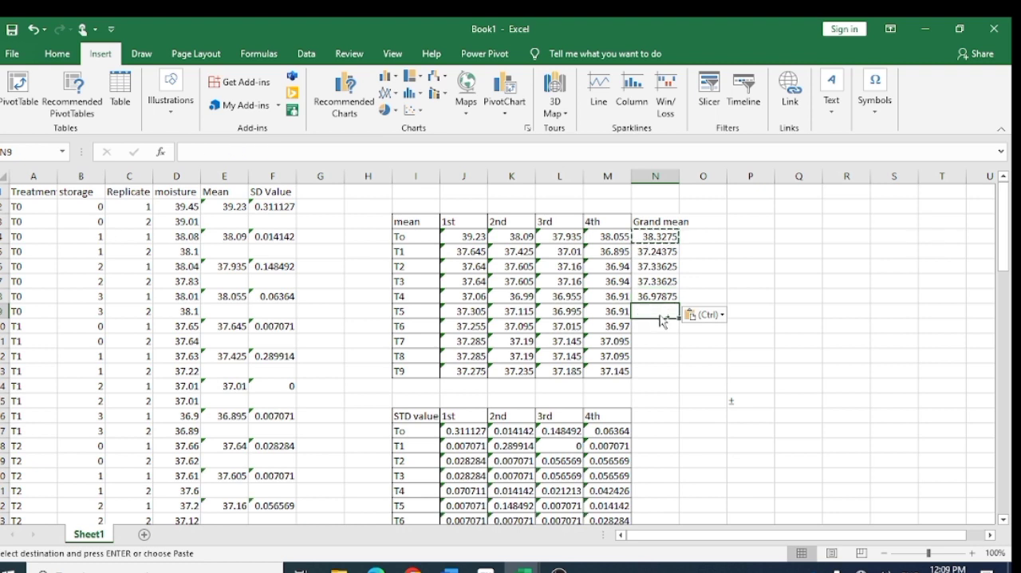
{"action": "key", "text": "ctrl+v"}
{"action": "left_click", "coordinate": [660, 327]}
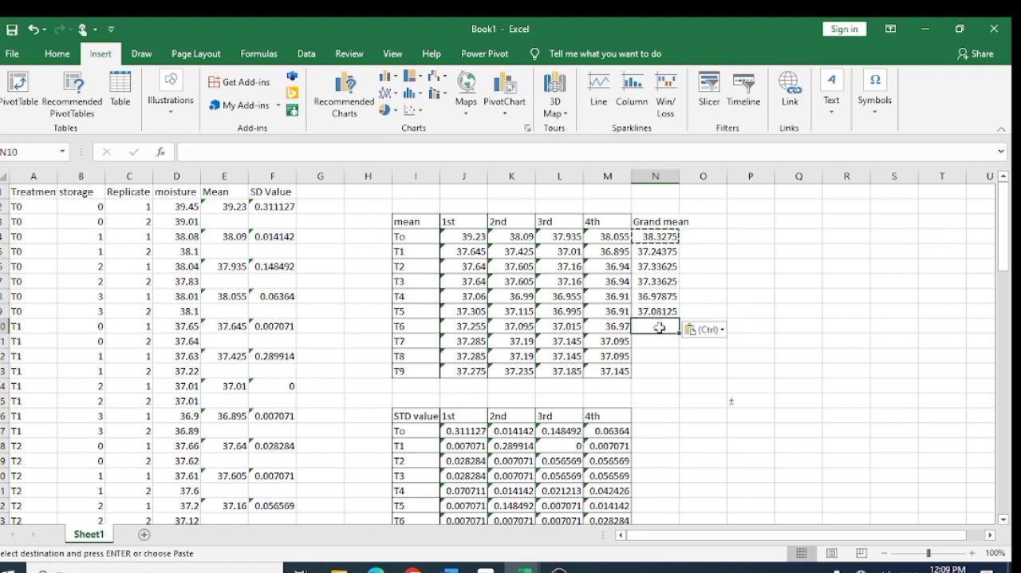
{"action": "key", "text": "ctrl+v"}
{"action": "left_click", "coordinate": [659, 344]}
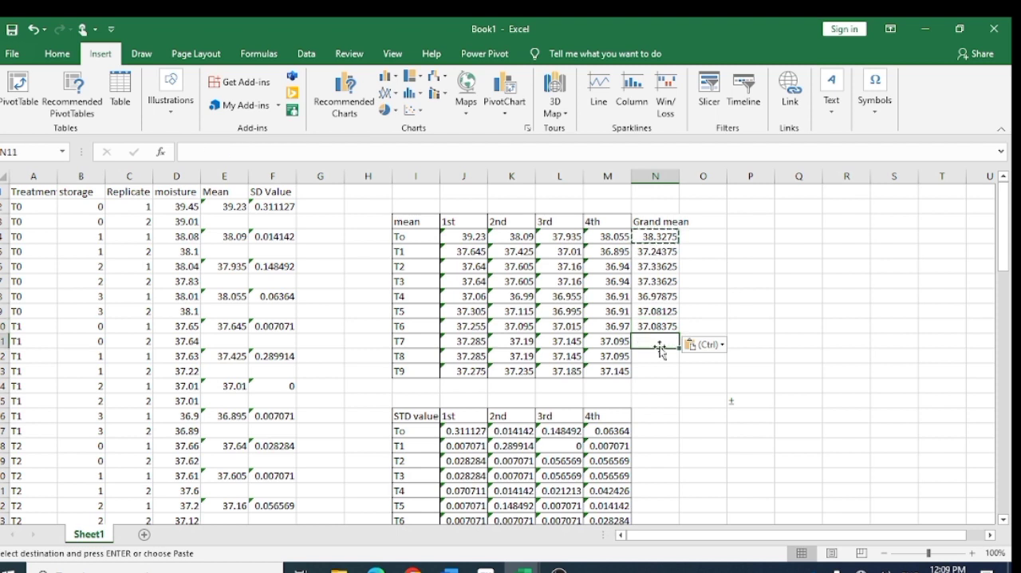
{"action": "key", "text": "ctrl+v"}
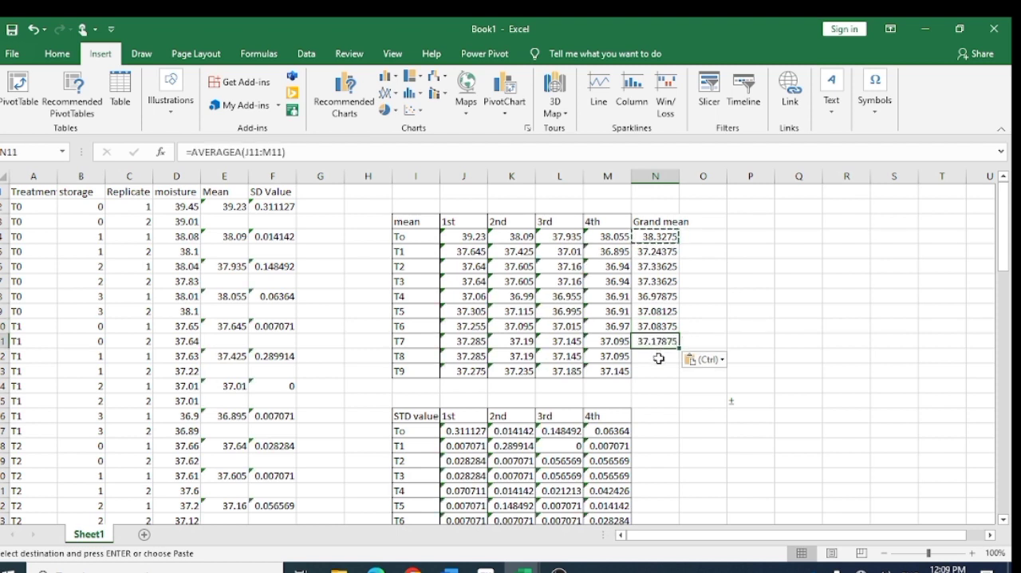
{"action": "left_click", "coordinate": [659, 359]}
{"action": "key", "text": "ctrl+v"}
{"action": "key", "text": "ctrl"}
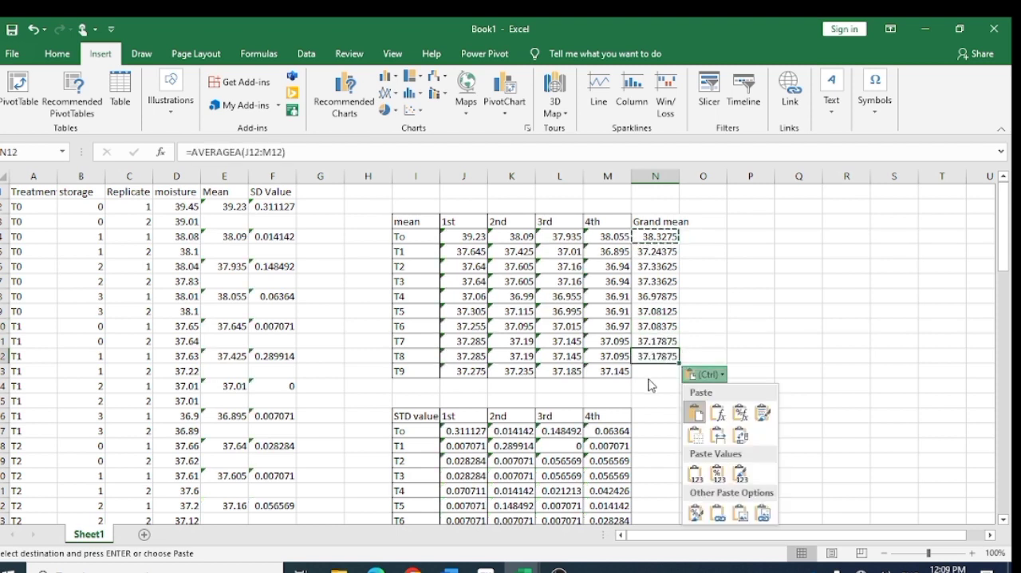
{"action": "left_click", "coordinate": [654, 375]}
{"action": "left_click", "coordinate": [653, 370]}
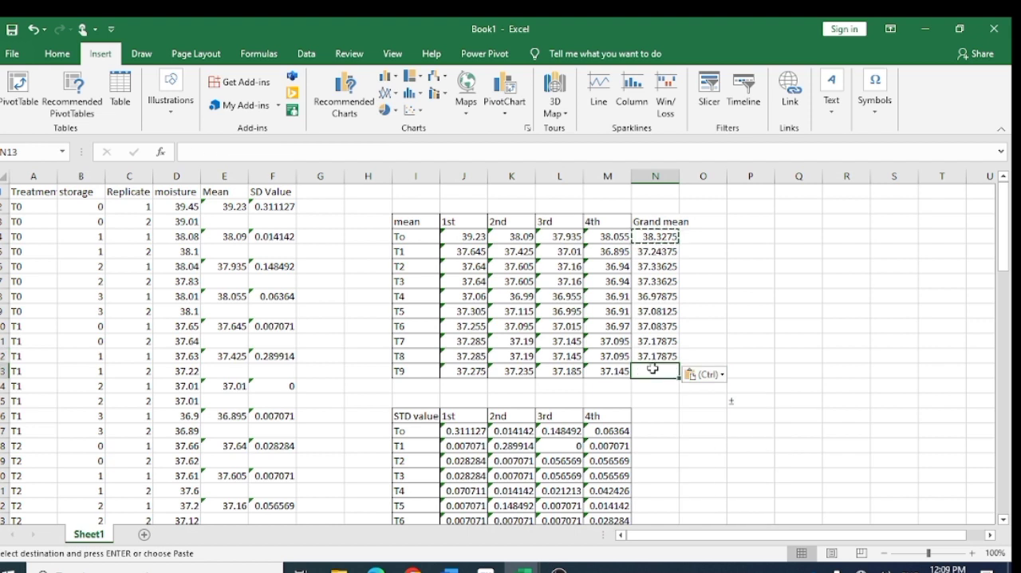
{"action": "key", "text": "ctrl+v"}
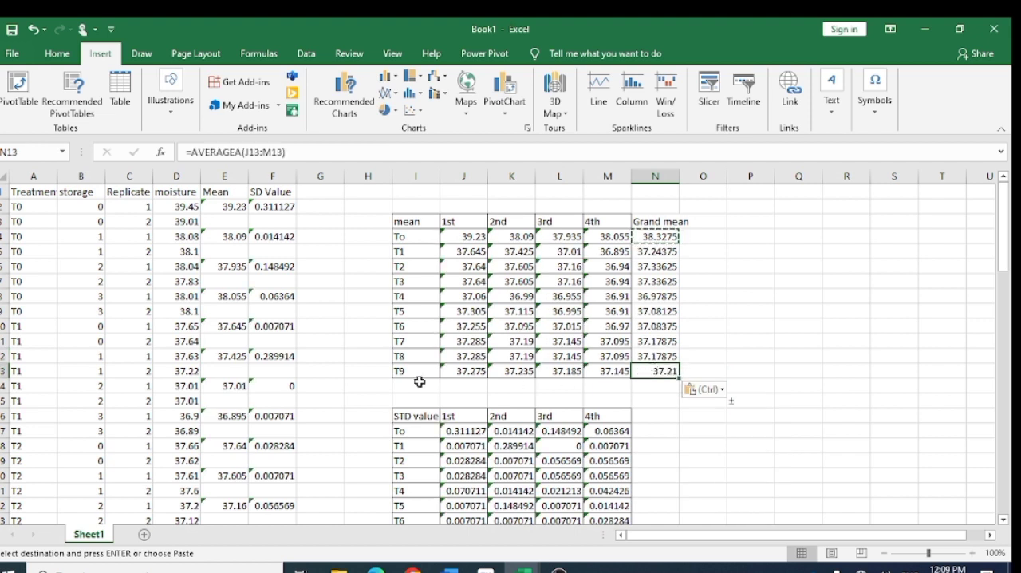
- Label the row below T9 in the mean table as g Mean in I14
{"action": "left_click", "coordinate": [409, 387]}
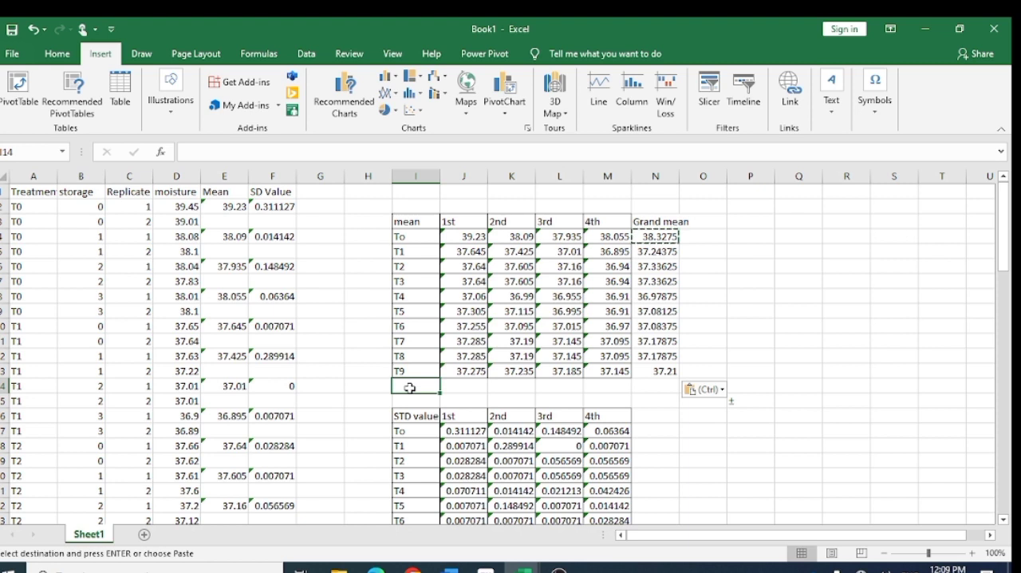
{"action": "type", "text": "g Mean"}
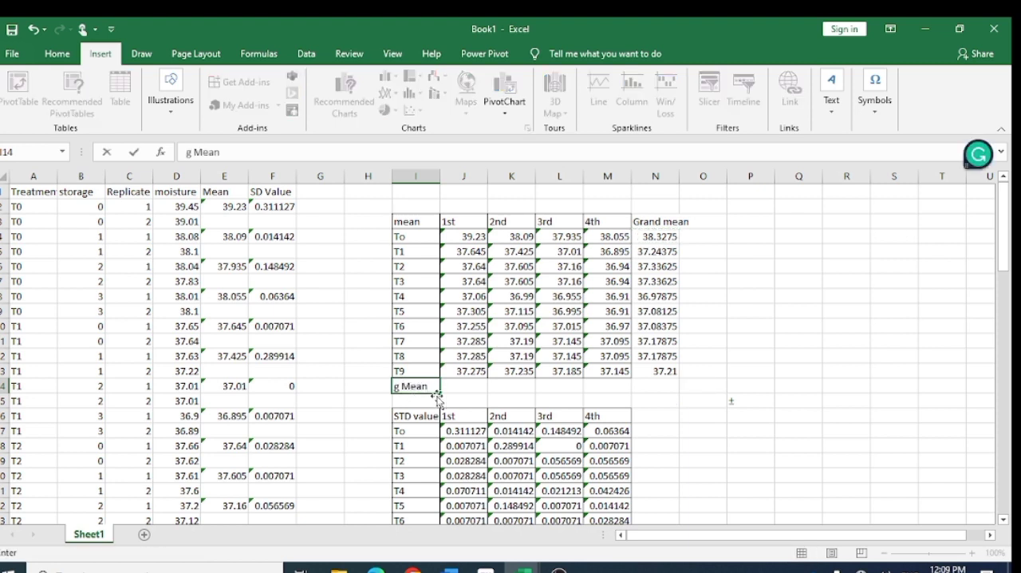
- Calculate the grand mean of the 1st storage in J14 with AVERAGEA over the treatment means J4:J13
{"action": "left_click", "coordinate": [460, 386]}
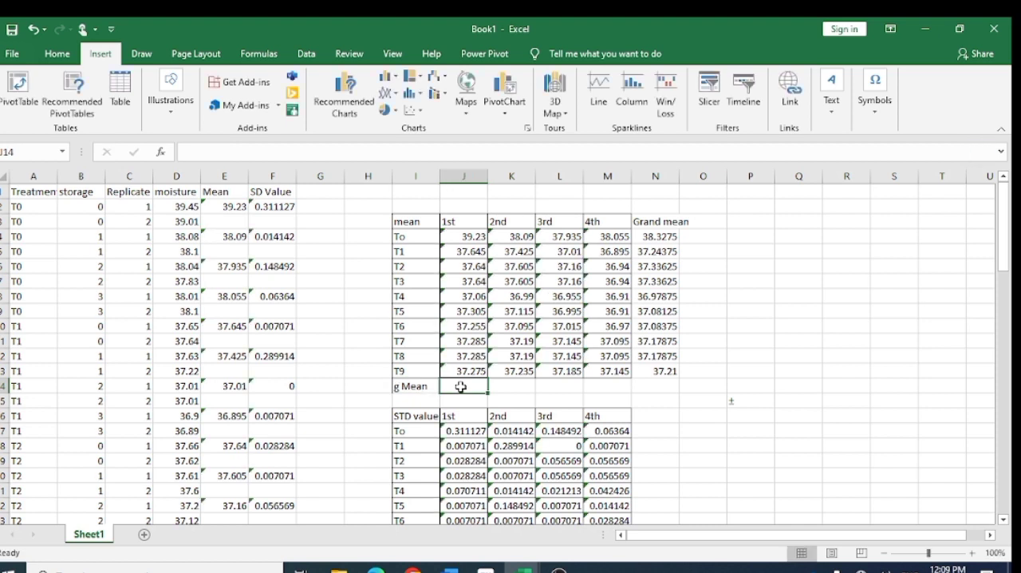
{"action": "type", "text": "=av"}
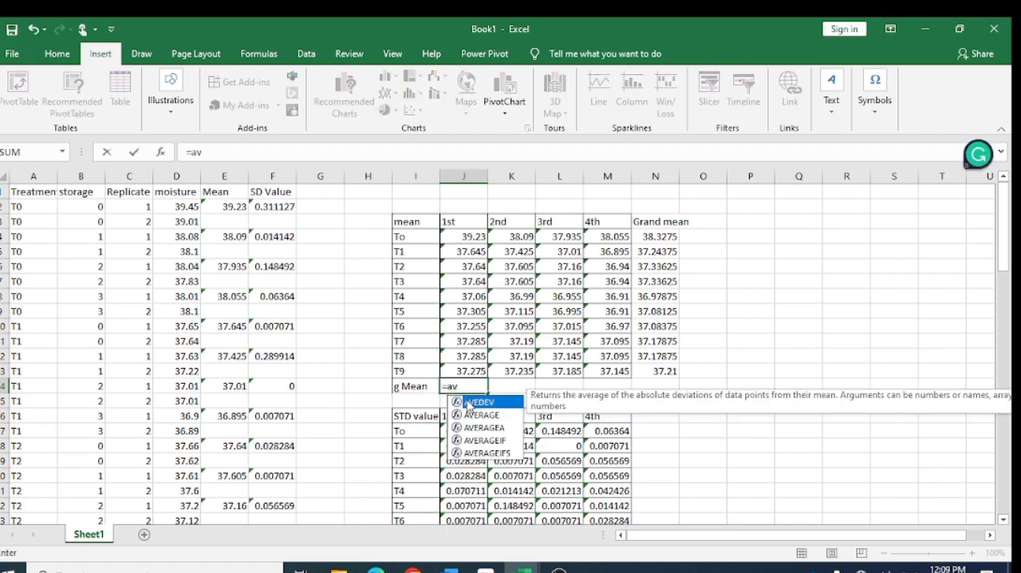
{"action": "double_click", "coordinate": [474, 427]}
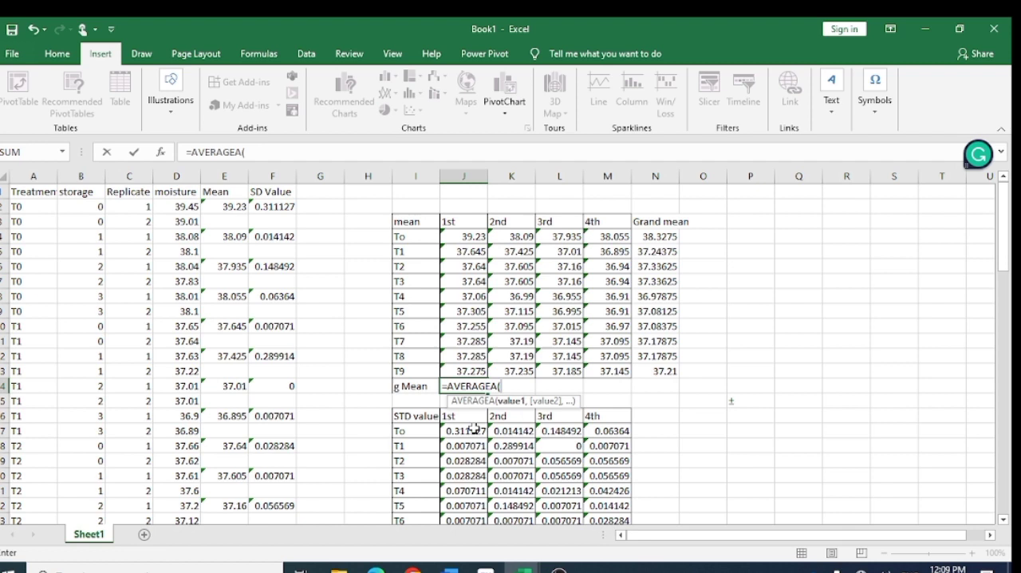
{"action": "left_click_drag", "start_coordinate": [457, 236], "coordinate": [465, 371]}
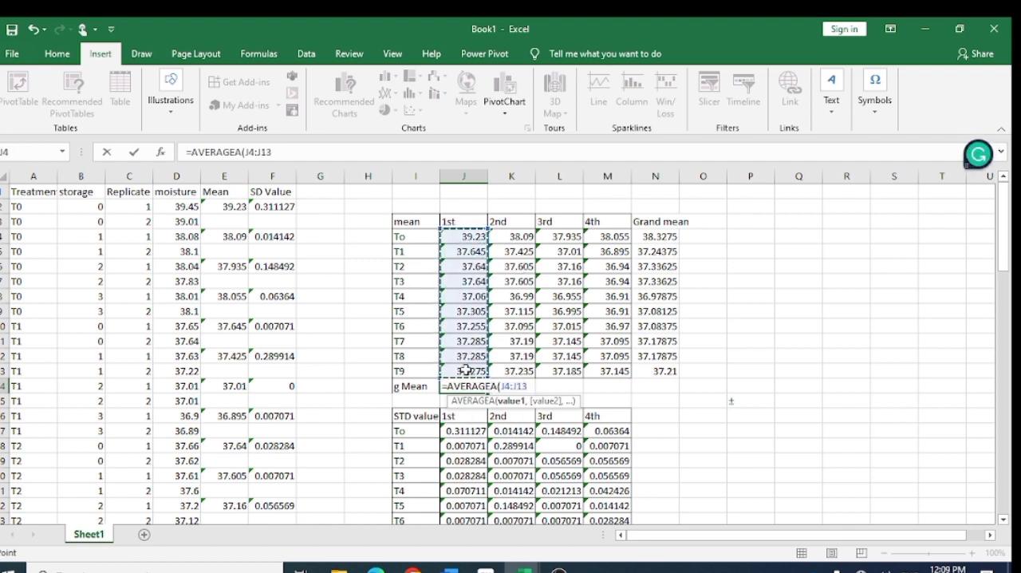
{"action": "key", "text": "Return"}
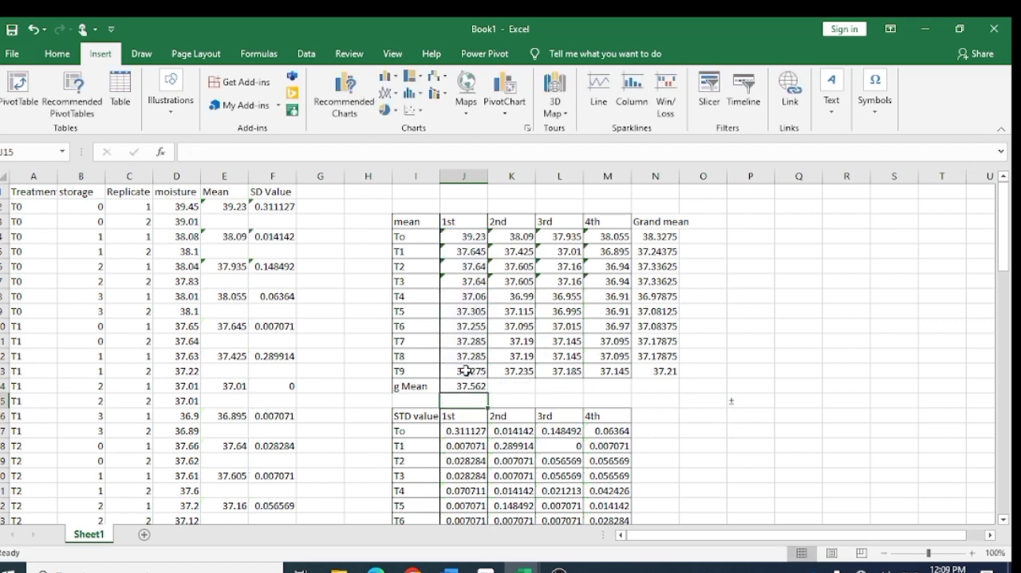
- Copy the grand mean formula in J14 to the 2nd, 3rd and 4th storage columns, K14:M14
{"action": "left_click", "coordinate": [473, 387]}
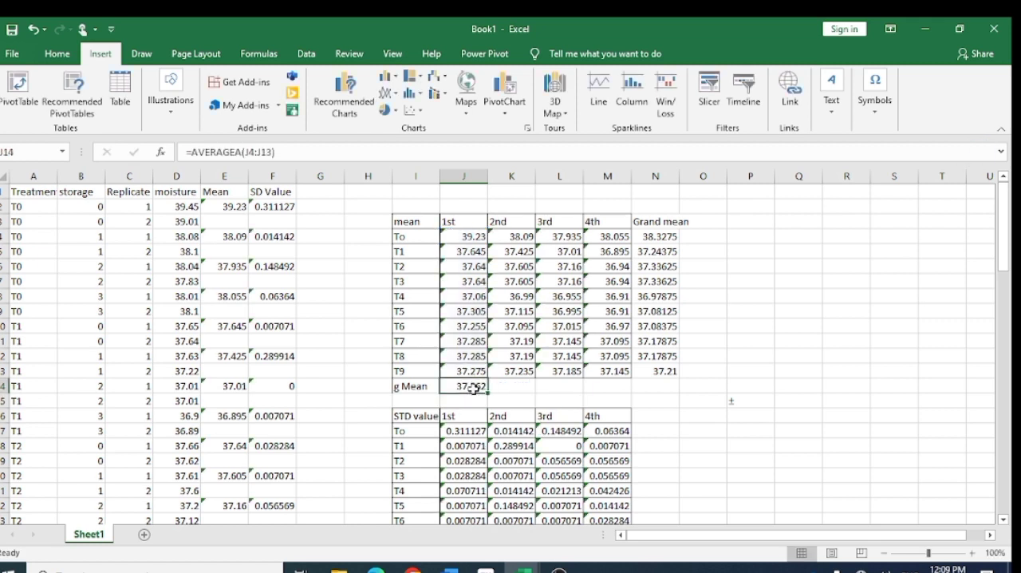
{"action": "key", "text": "ctrl+c"}
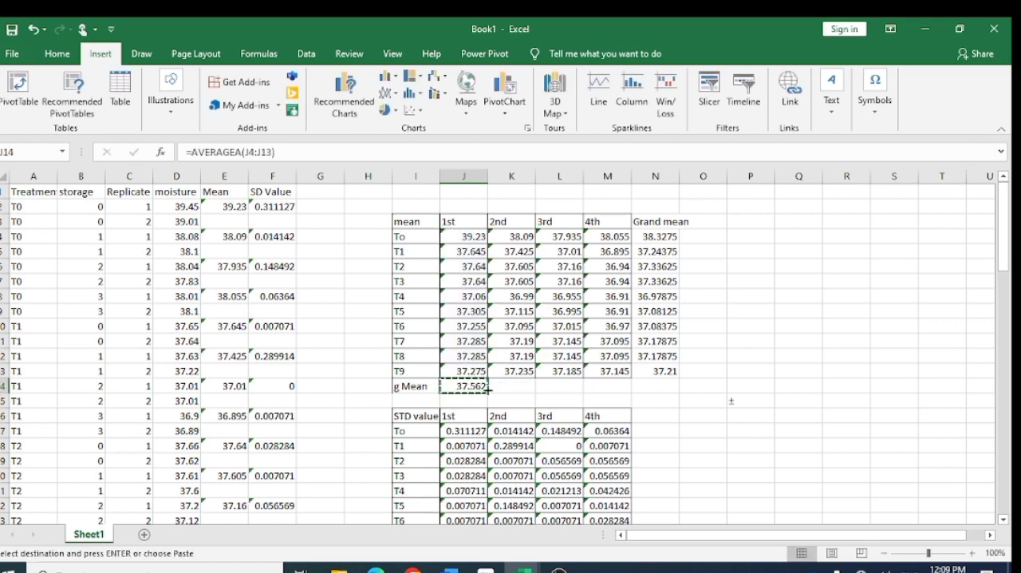
{"action": "left_click", "coordinate": [502, 388]}
{"action": "key", "text": "ctrl+v"}
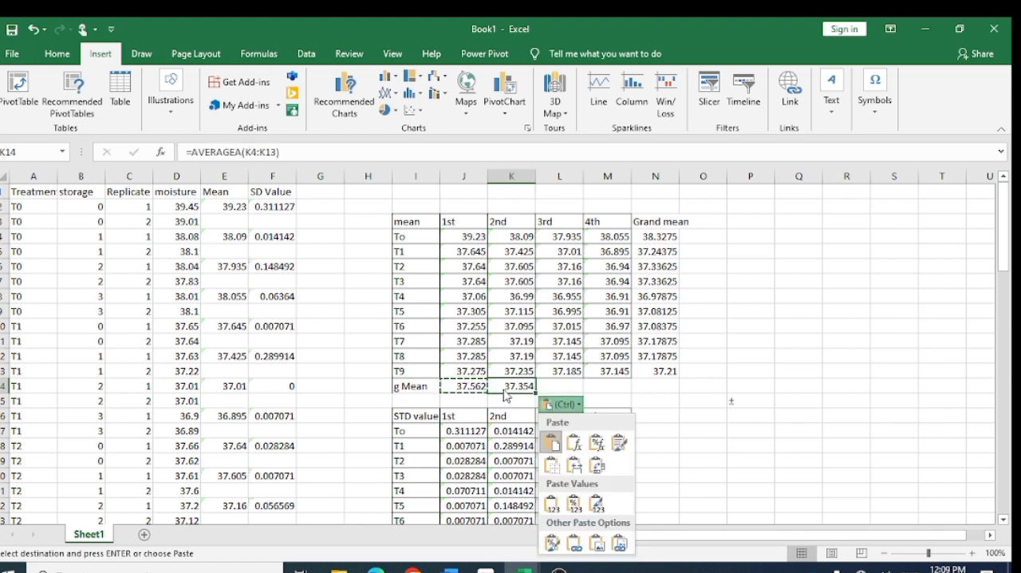
{"action": "key", "text": "Escape"}
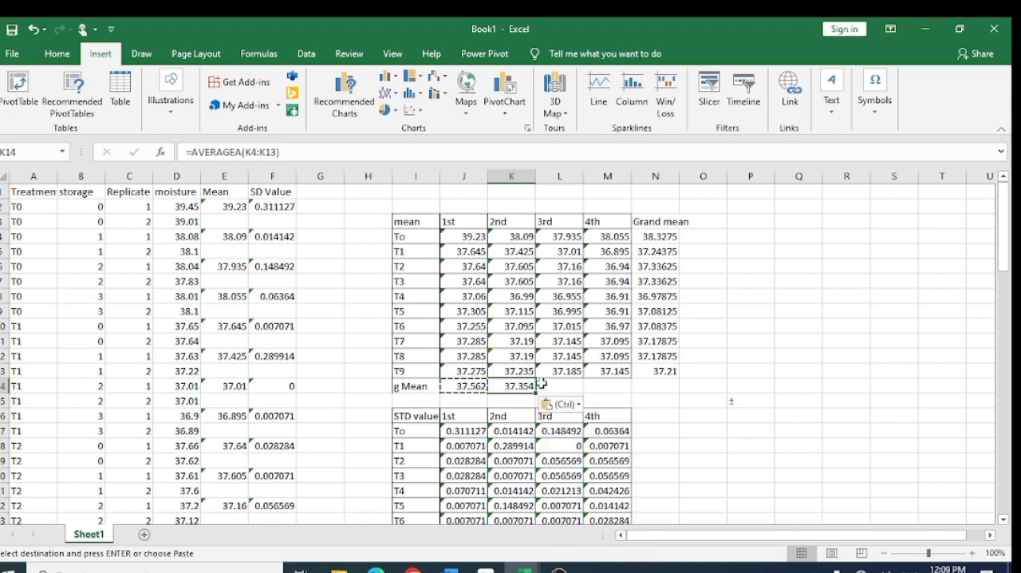
{"action": "left_click", "coordinate": [541, 385]}
{"action": "key", "text": "ctrl+v"}
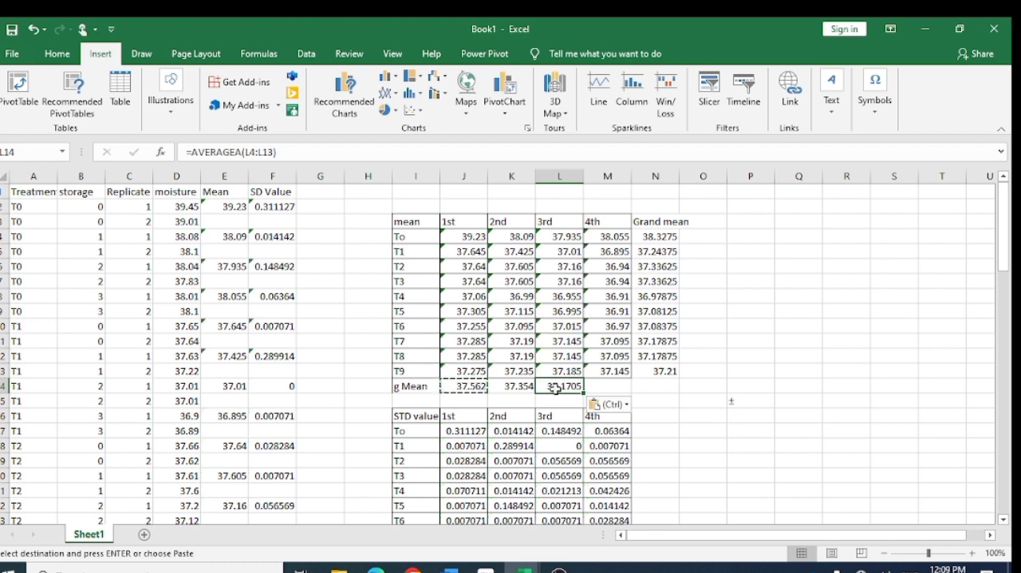
{"action": "left_click", "coordinate": [600, 388]}
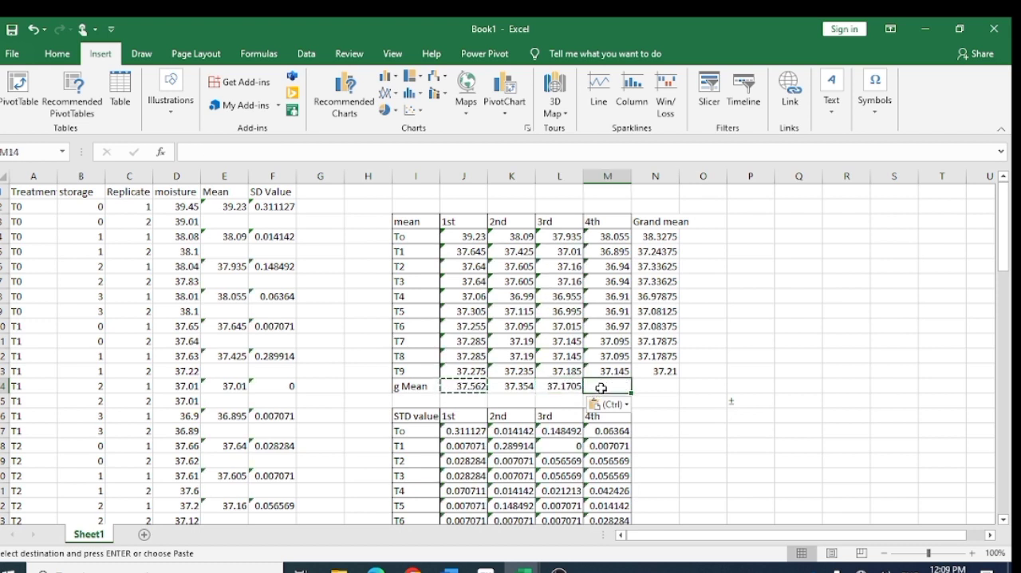
{"action": "key", "text": "ctrl+v"}
{"action": "left_click", "coordinate": [757, 418]}
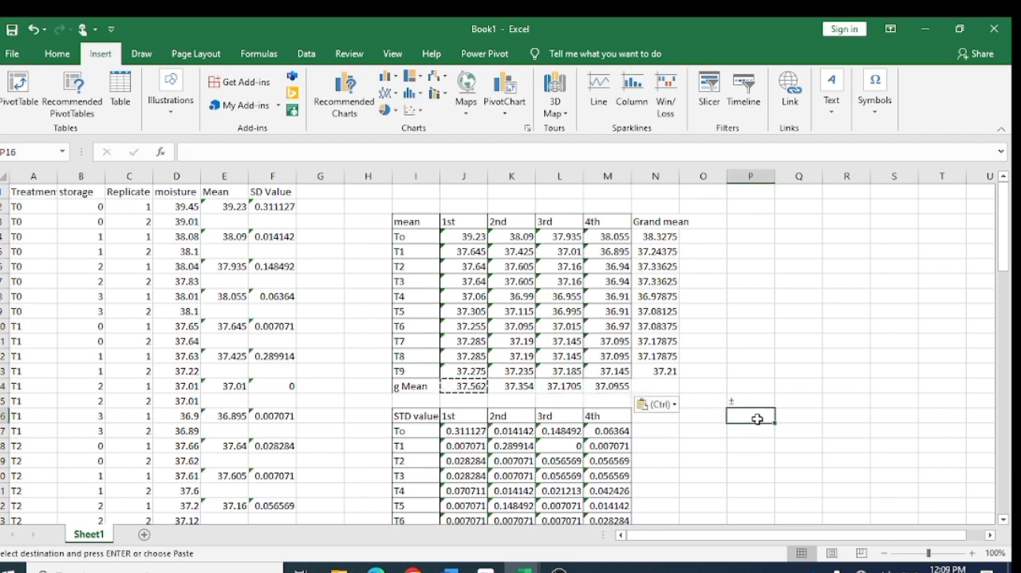
- Make the header row of the Mean ± SD table, I29:N29, bold
{"action": "scroll", "coordinate": [757, 418], "scroll_direction": "down", "scroll_amount": 2}
{"action": "scroll", "coordinate": [758, 418], "scroll_direction": "right", "scroll_amount": 3}
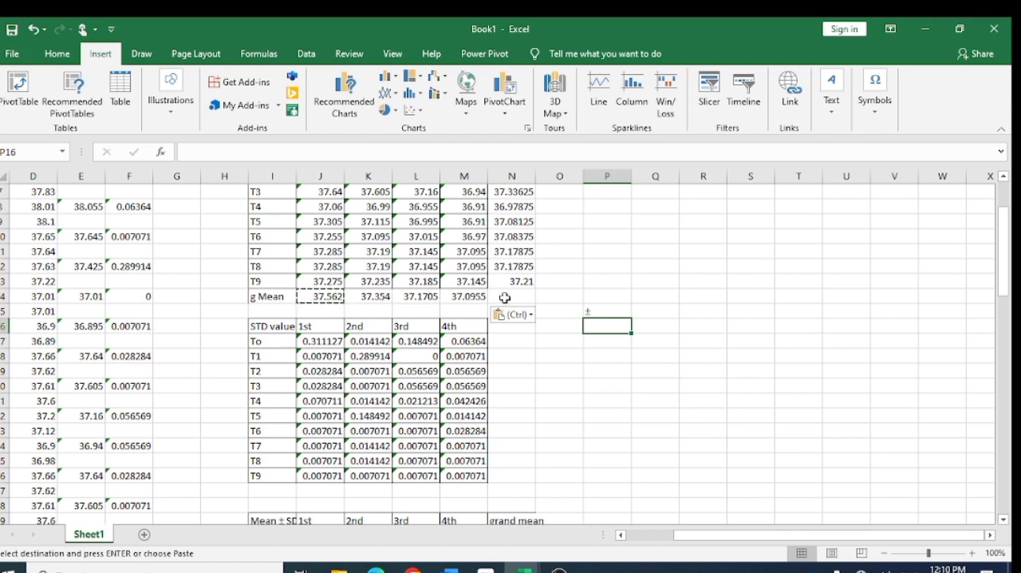
{"action": "scroll", "coordinate": [505, 297], "scroll_direction": "down", "scroll_amount": 4}
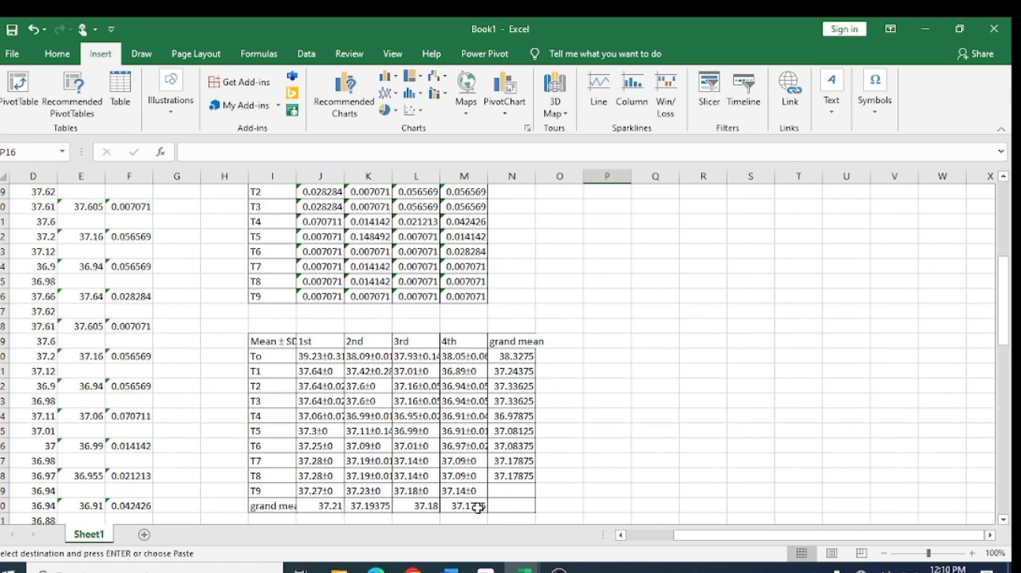
{"action": "scroll", "coordinate": [510, 488], "scroll_direction": "up", "scroll_amount": 6}
{"action": "scroll", "coordinate": [510, 488], "scroll_direction": "left", "scroll_amount": 3}
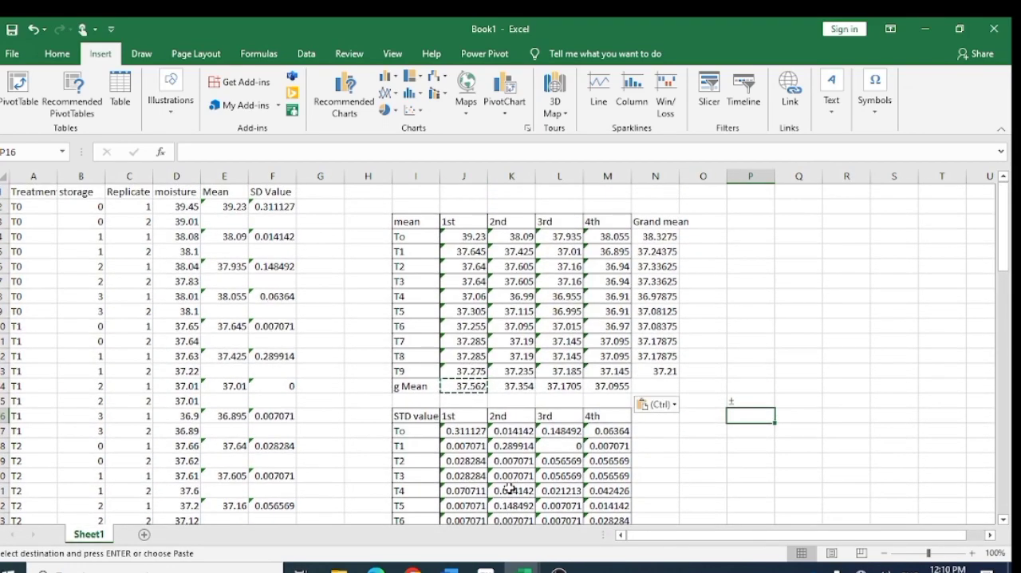
{"action": "scroll", "coordinate": [509, 488], "scroll_direction": "down", "scroll_amount": 7}
{"action": "scroll", "coordinate": [510, 489], "scroll_direction": "down", "scroll_amount": 2}
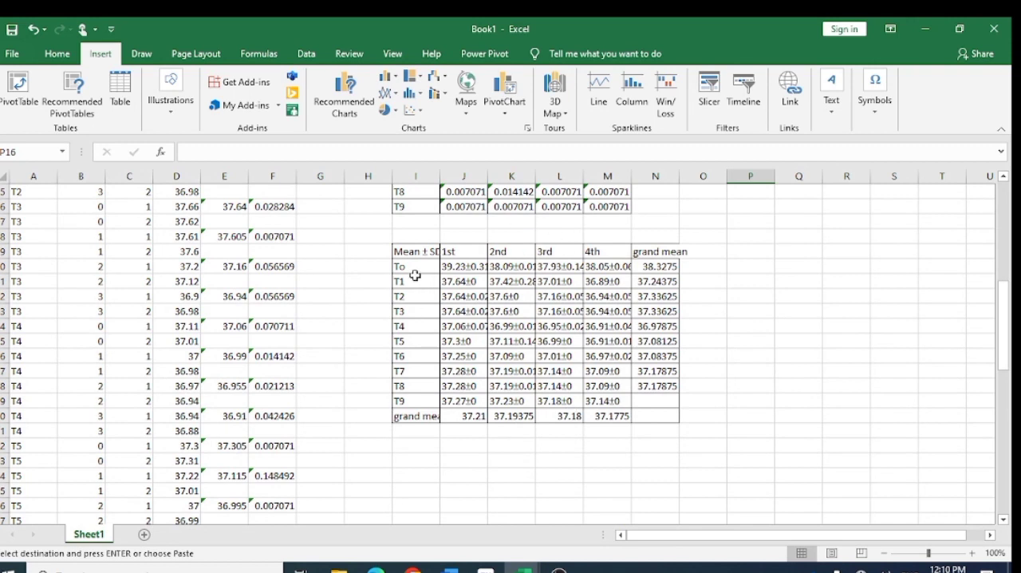
{"action": "left_click_drag", "start_coordinate": [407, 252], "coordinate": [652, 252]}
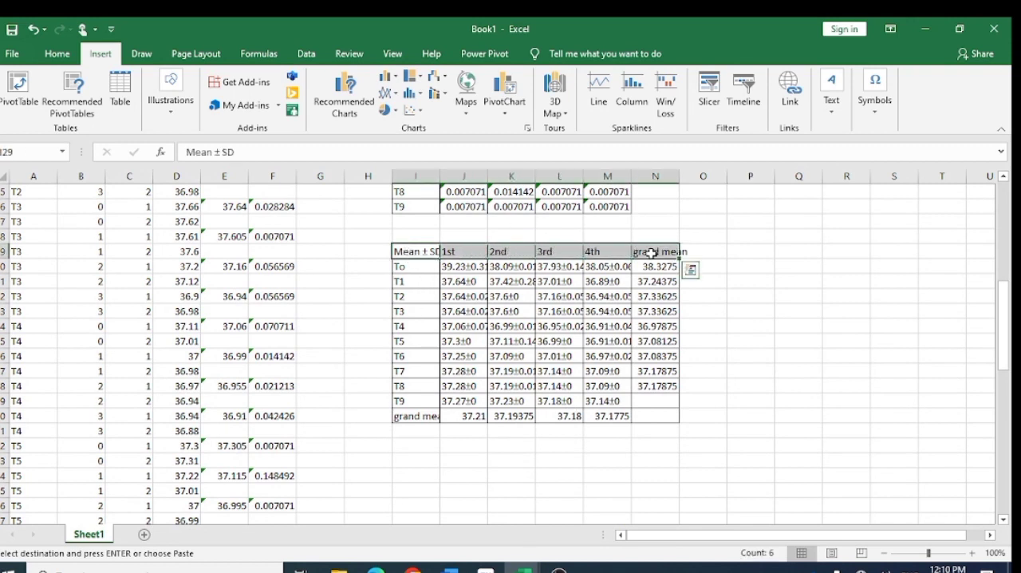
{"action": "left_click", "coordinate": [69, 61]}
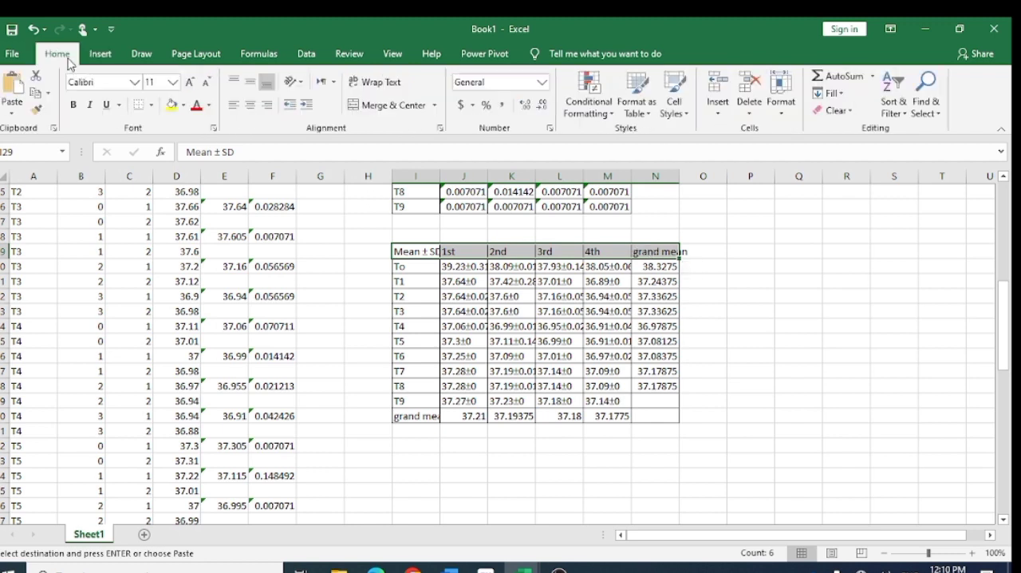
{"action": "left_click", "coordinate": [73, 104]}
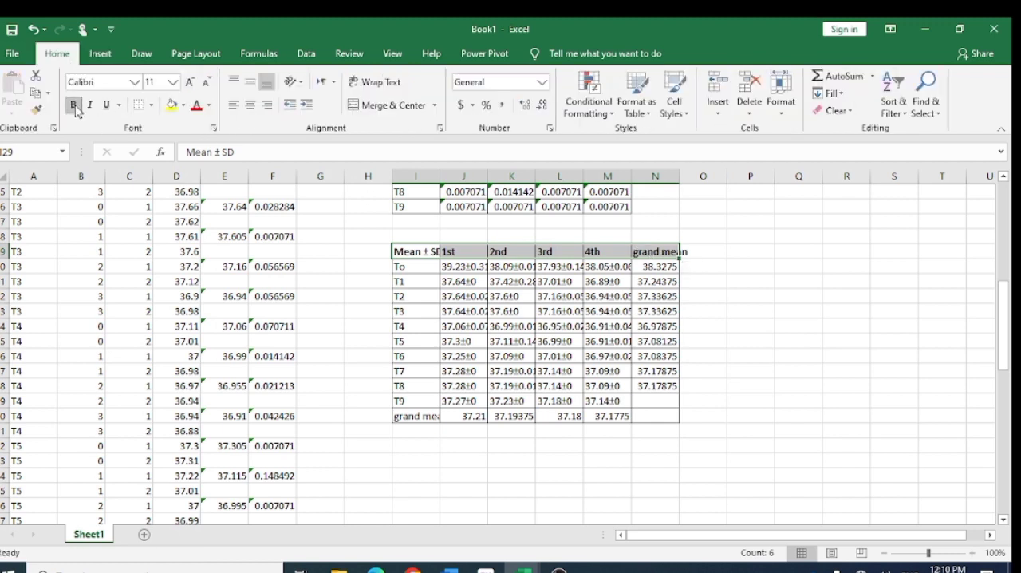
- Make the row labels of the Mean ± SD table bold, from To down to grand mean in I30:I40
{"action": "left_click_drag", "start_coordinate": [405, 268], "coordinate": [423, 415]}
{"action": "left_click", "coordinate": [77, 109]}
{"action": "left_click", "coordinate": [768, 304]}
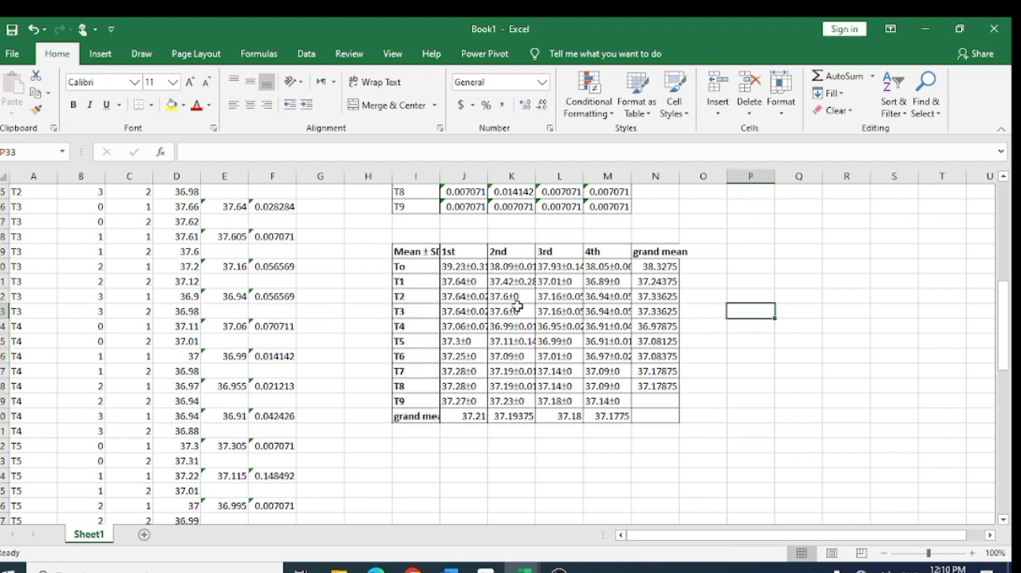
{"action": "left_click", "coordinate": [757, 344]}
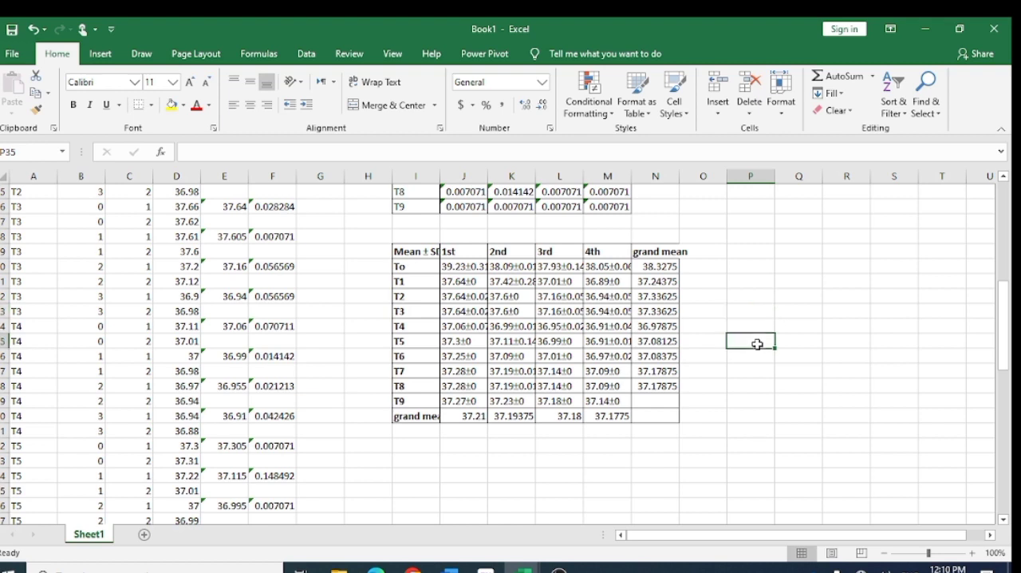
- Widen columns I to N so the Mean ± SD entries and the grand mean labels fit in full
{"action": "left_click", "coordinate": [467, 272]}
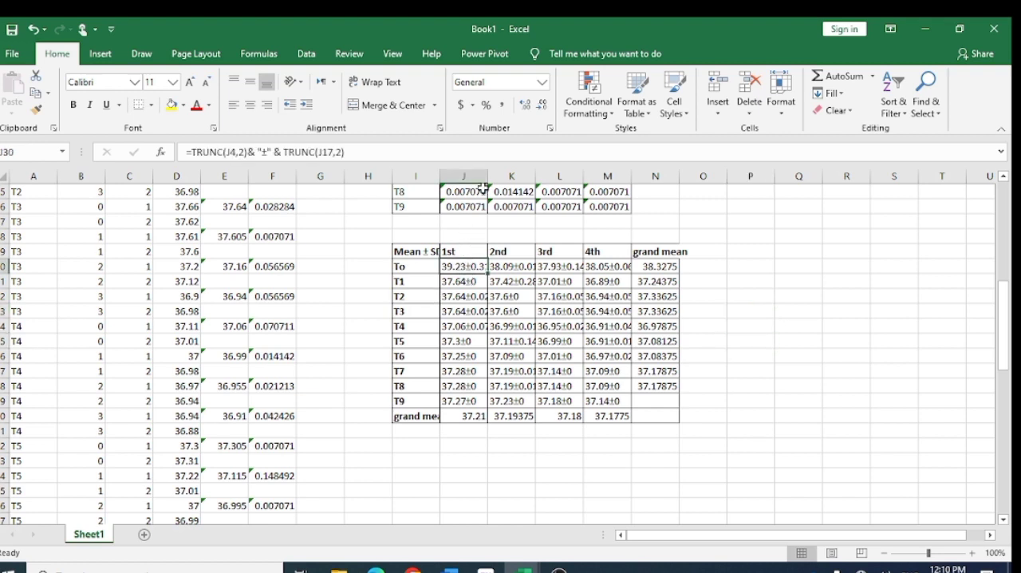
{"action": "left_click_drag", "start_coordinate": [487, 173], "coordinate": [734, 174]}
{"action": "left_click", "coordinate": [797, 308]}
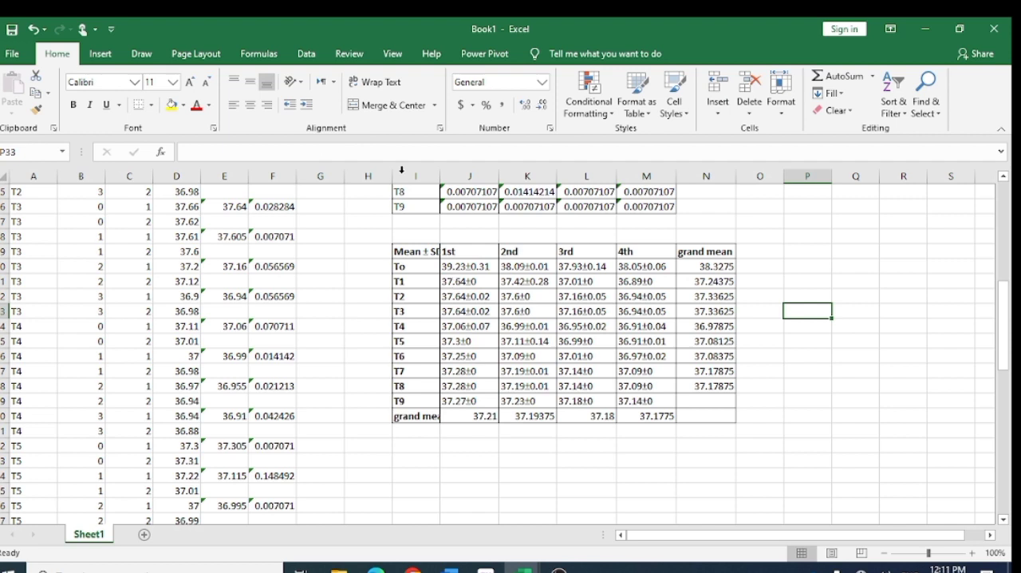
{"action": "left_click_drag", "start_coordinate": [437, 170], "coordinate": [448, 172]}
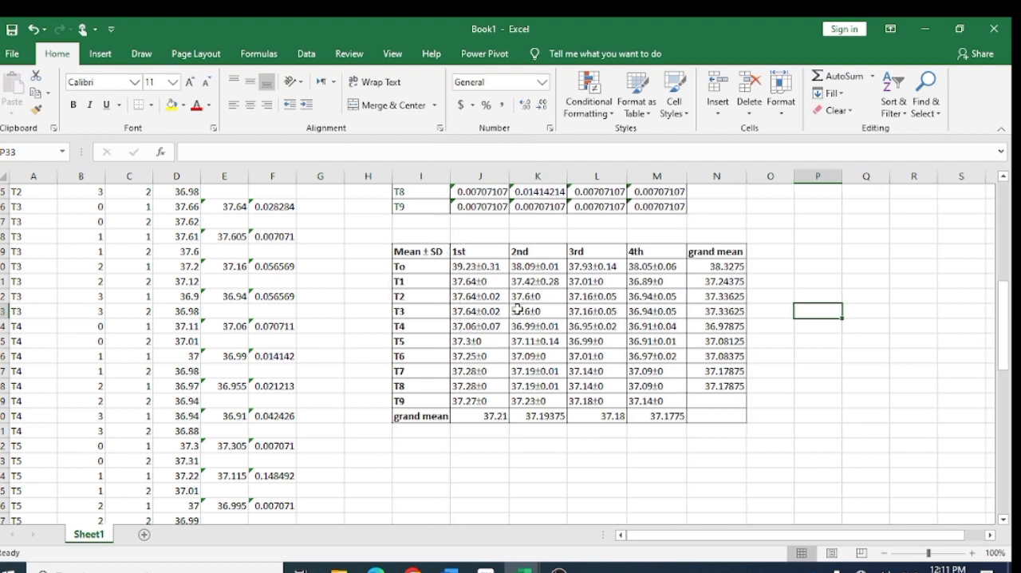
- Enter the title "This is Mean Table" in J28, directly above the Mean ± SD table
{"action": "left_click_drag", "start_coordinate": [395, 250], "coordinate": [726, 411]}
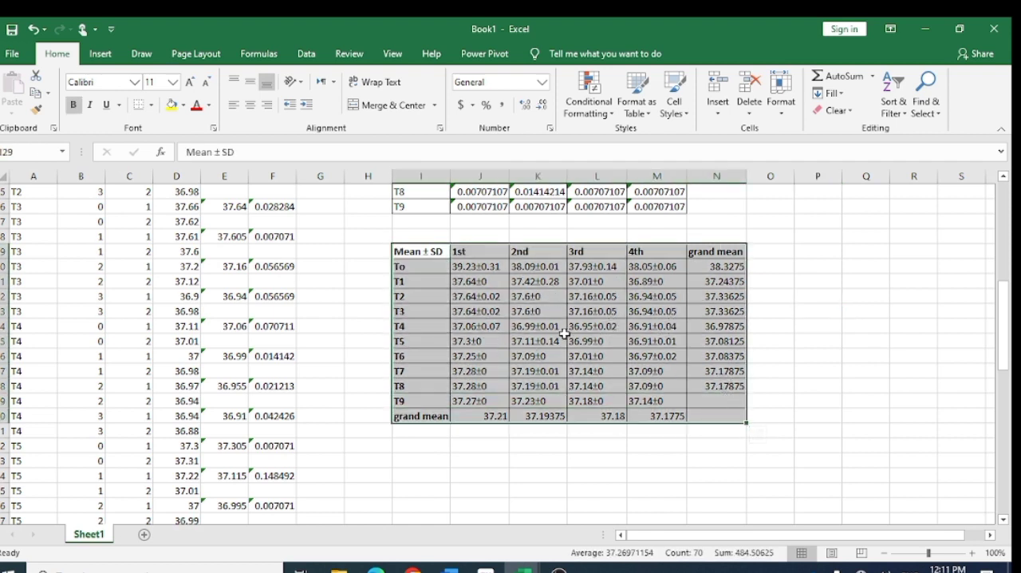
{"action": "left_click", "coordinate": [501, 236]}
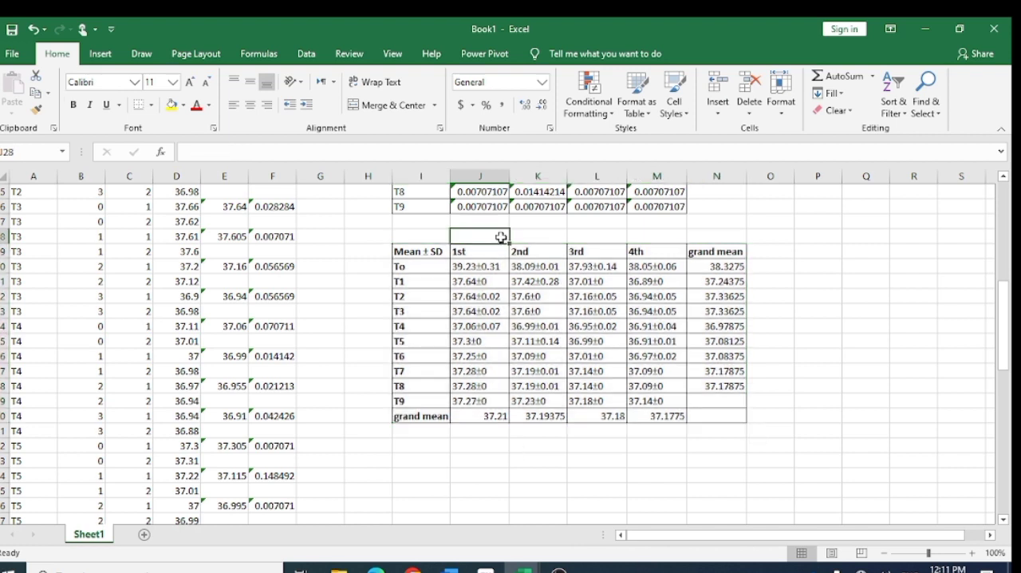
{"action": "type", "text": "This is "}
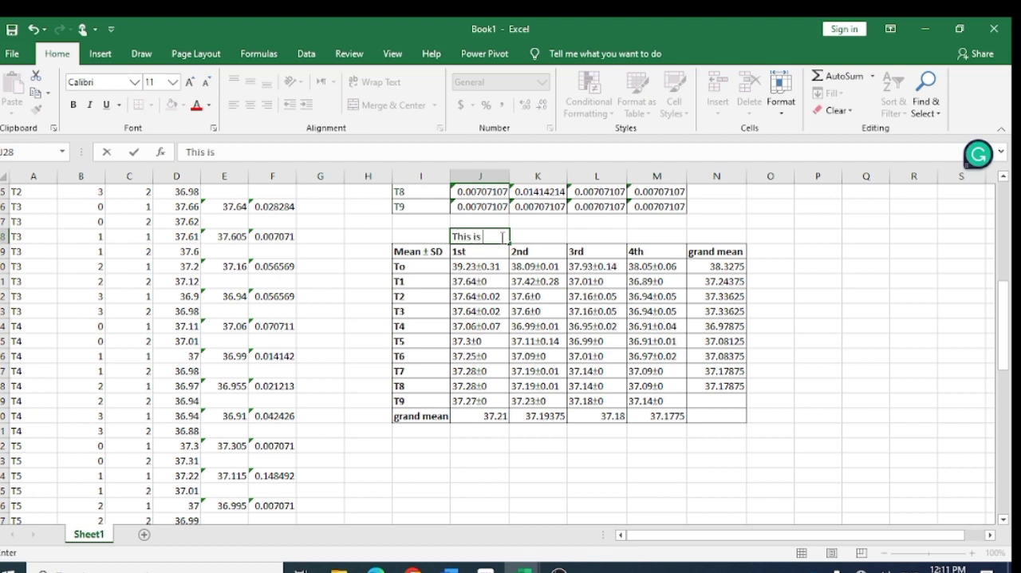
{"action": "type", "text": "Mean Table"}
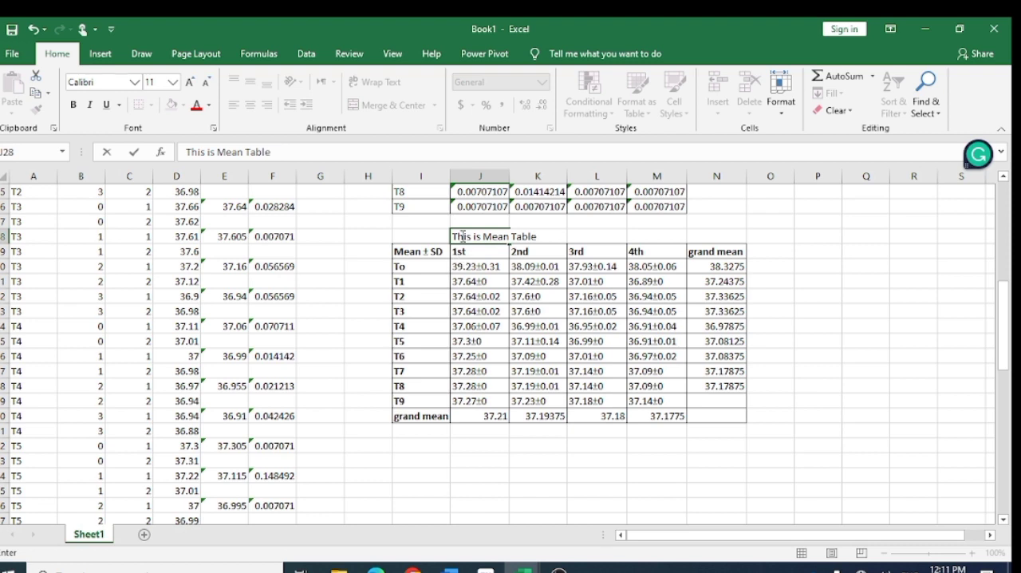
- Increase the font size of the table title row I28:K28 to 16
{"action": "left_click_drag", "start_coordinate": [436, 237], "coordinate": [553, 236]}
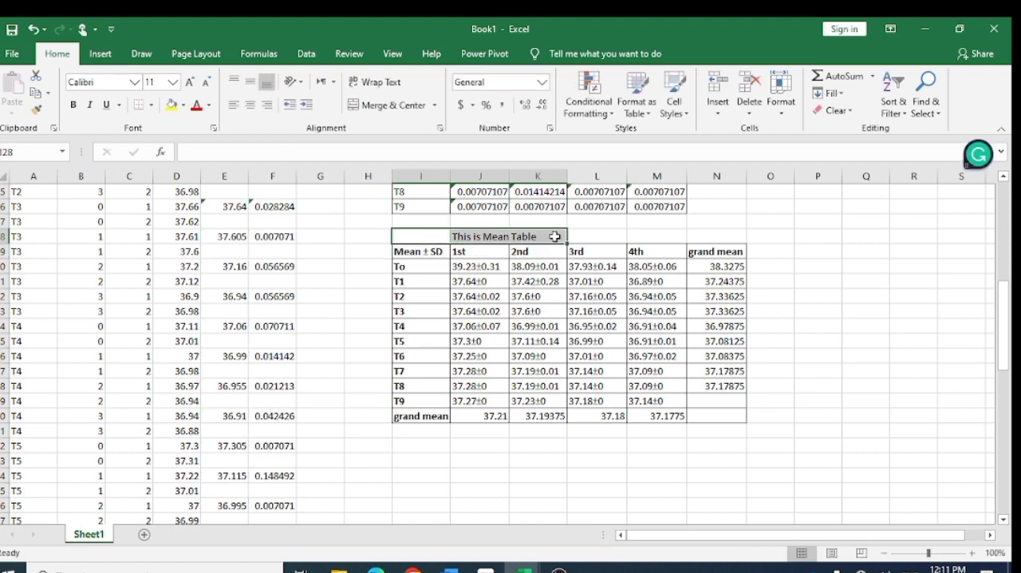
{"action": "left_click", "coordinate": [189, 83]}
{"action": "left_click", "coordinate": [189, 83]}
{"action": "left_click", "coordinate": [189, 83]}
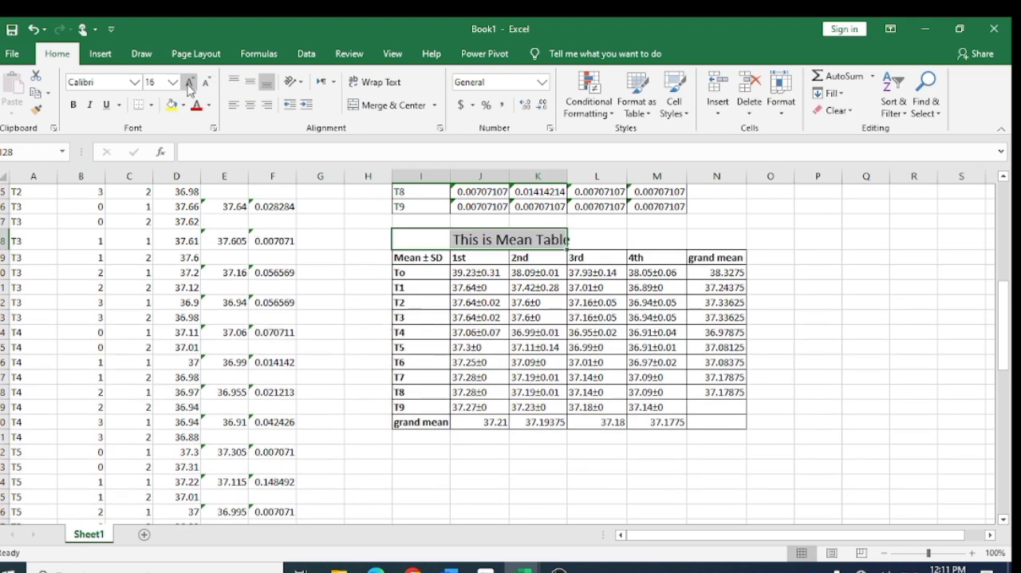
{"action": "left_click", "coordinate": [557, 501]}
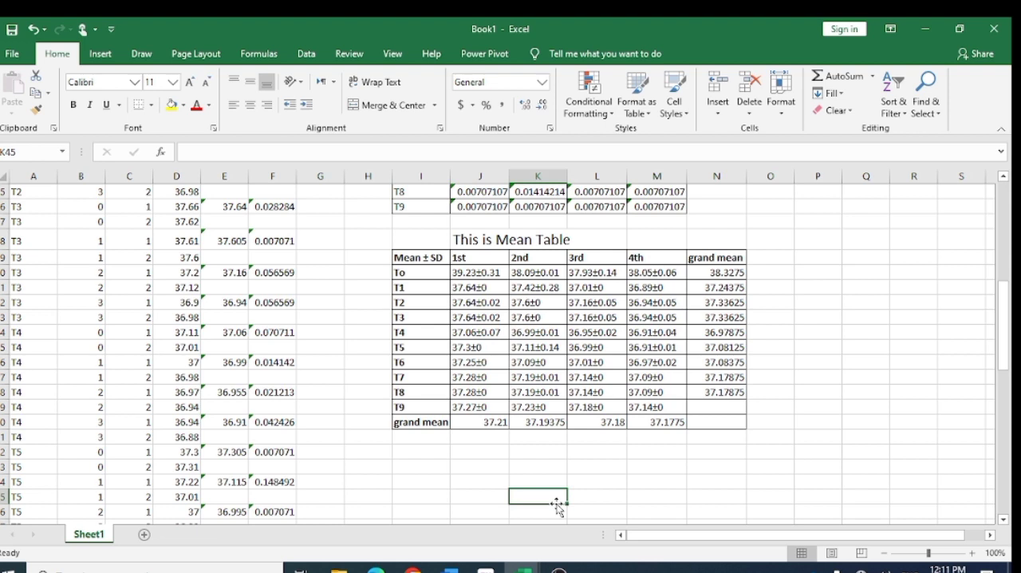
{"action": "scroll", "coordinate": [463, 470], "scroll_direction": "up", "scroll_amount": 8}
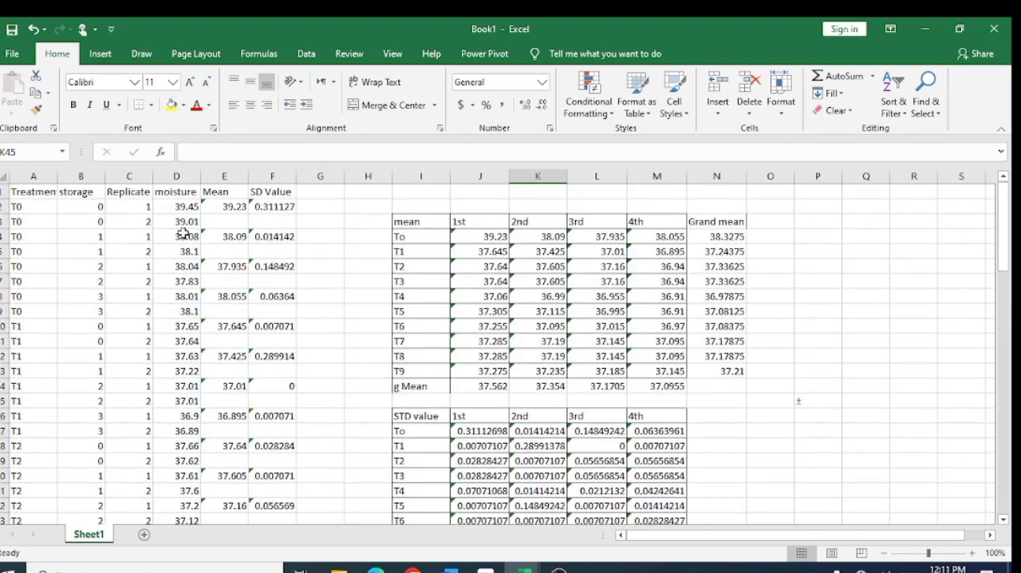
{"action": "left_click", "coordinate": [218, 193]}
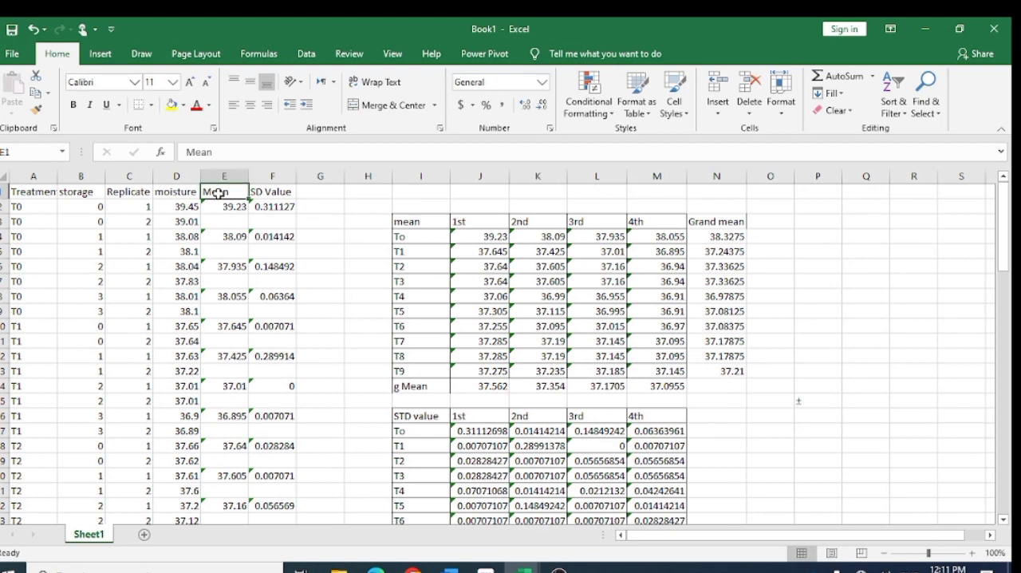
{"action": "left_click", "coordinate": [284, 198]}
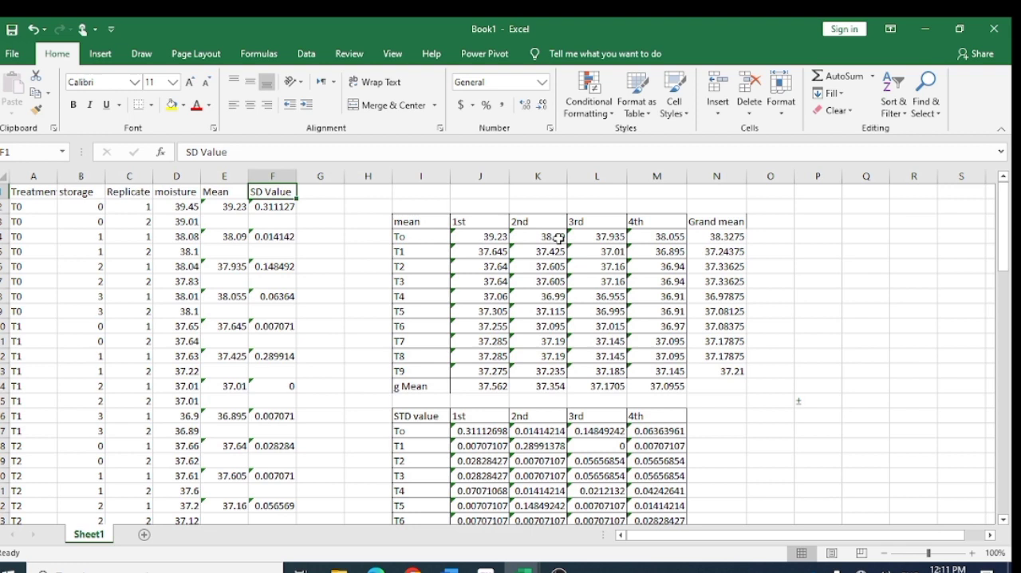
{"action": "left_click", "coordinate": [524, 208]}
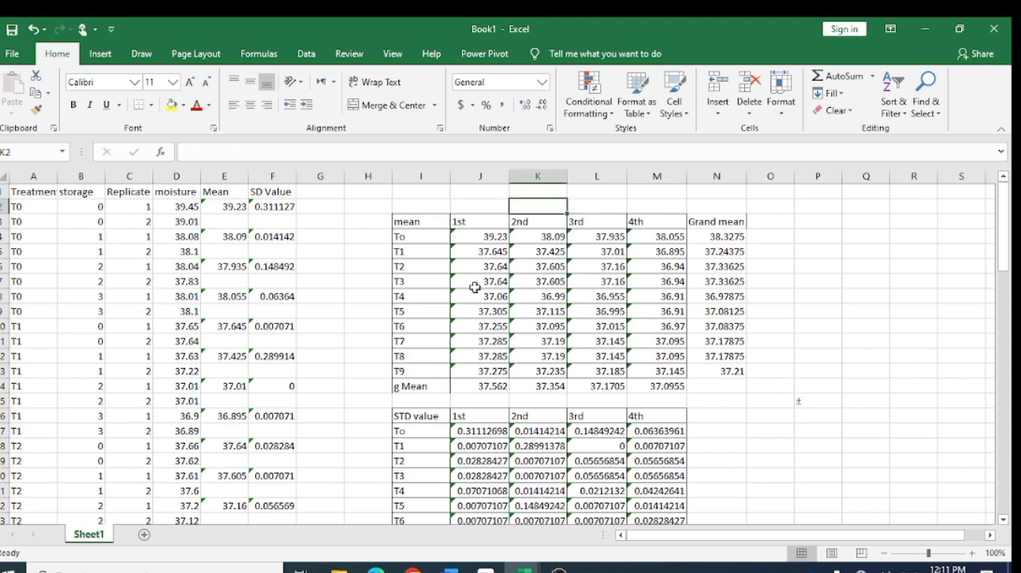
- Review the mean, STD value and Mean ± SD tables, including the formula that combines mean and SD in J30
{"action": "scroll", "coordinate": [520, 334], "scroll_direction": "down", "scroll_amount": 3}
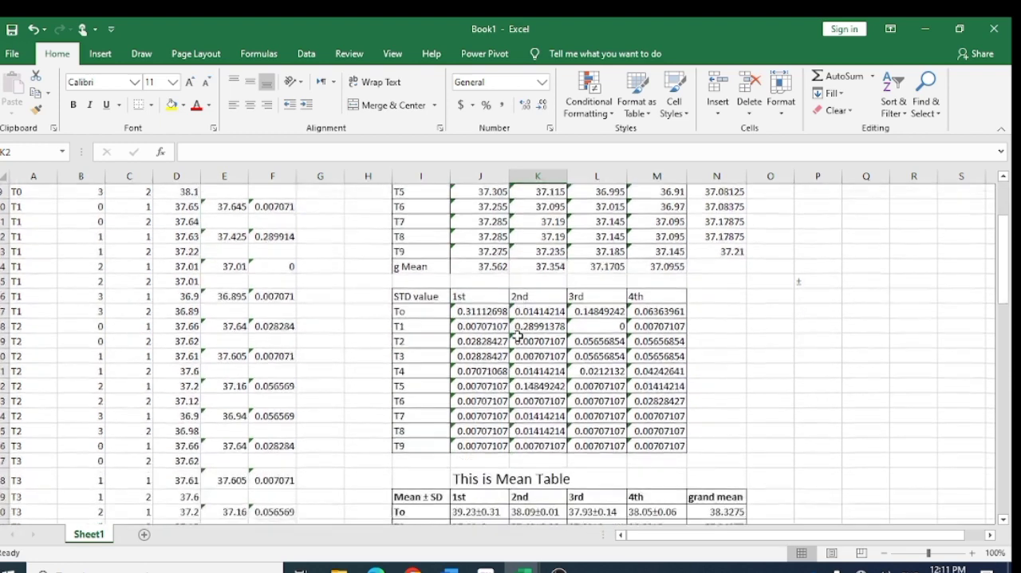
{"action": "scroll", "coordinate": [517, 336], "scroll_direction": "down", "scroll_amount": 1}
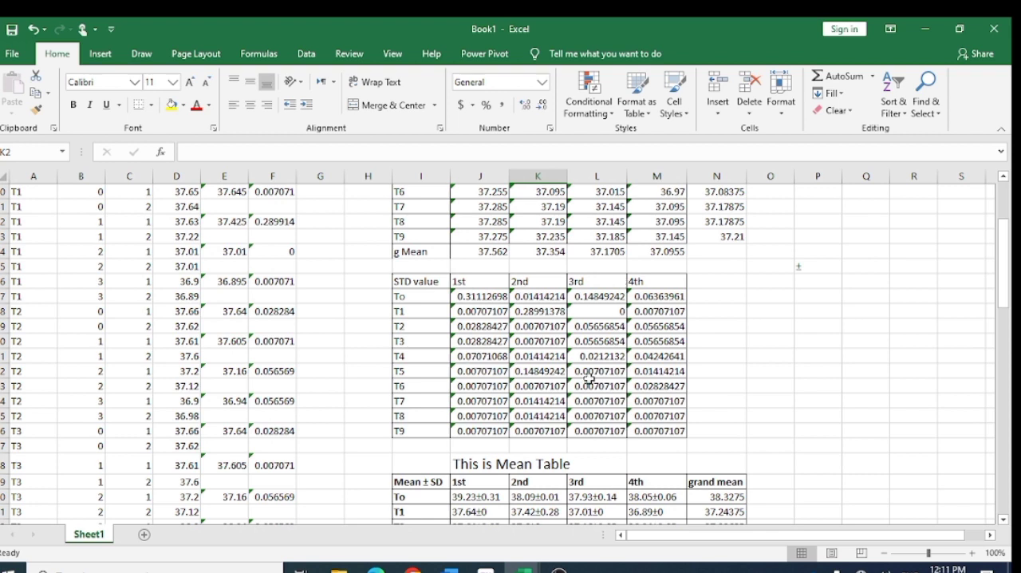
{"action": "scroll", "coordinate": [589, 377], "scroll_direction": "down", "scroll_amount": 4}
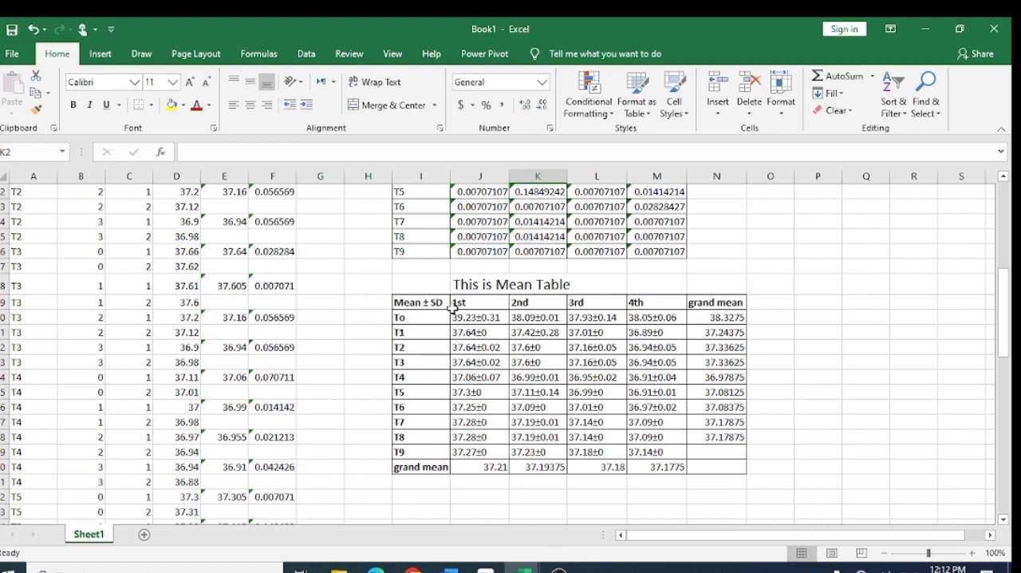
{"action": "left_click", "coordinate": [484, 318]}
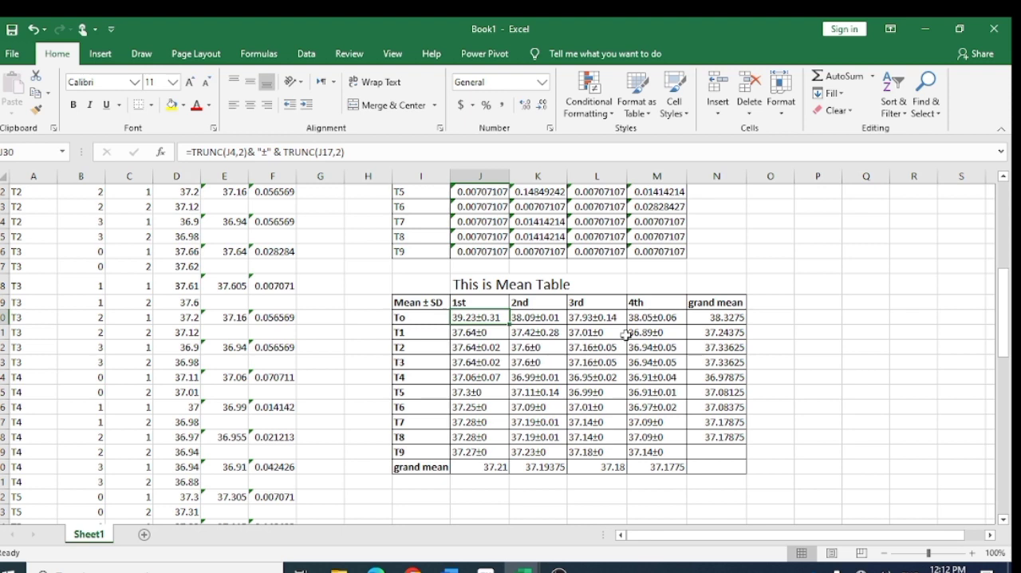
{"action": "left_click", "coordinate": [771, 330]}
{"action": "scroll", "coordinate": [563, 344], "scroll_direction": "up", "scroll_amount": 7}
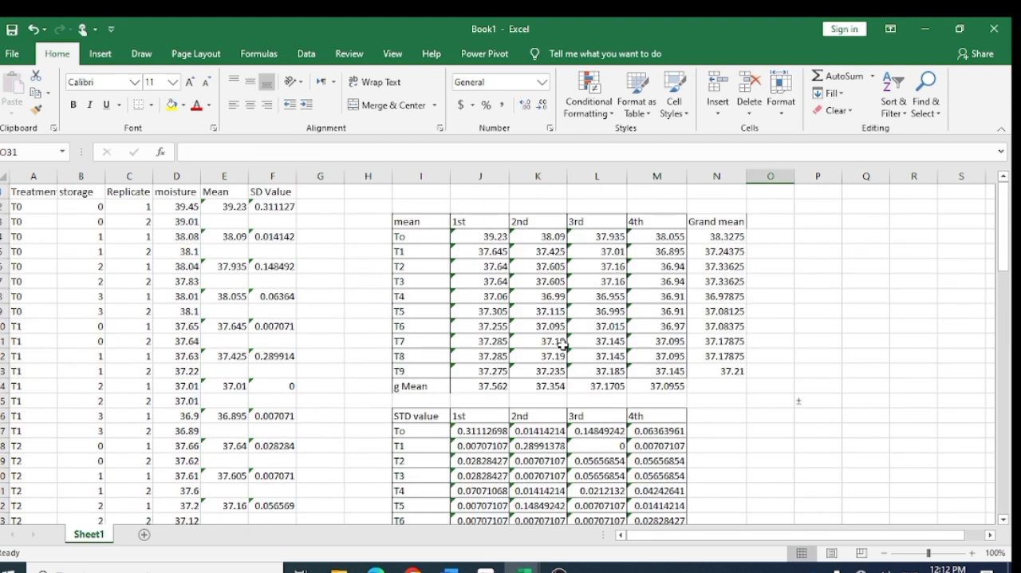
{"action": "left_click", "coordinate": [802, 313]}
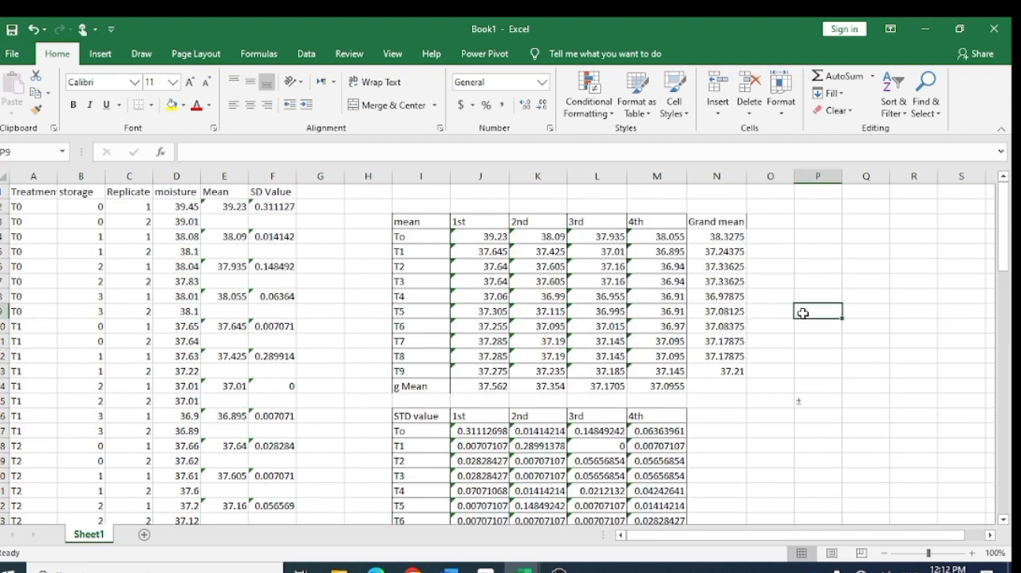
- Save the workbook as Book1 in Excel Workbook format in the Desktop's New folder
{"action": "key", "text": "ctrl+s"}
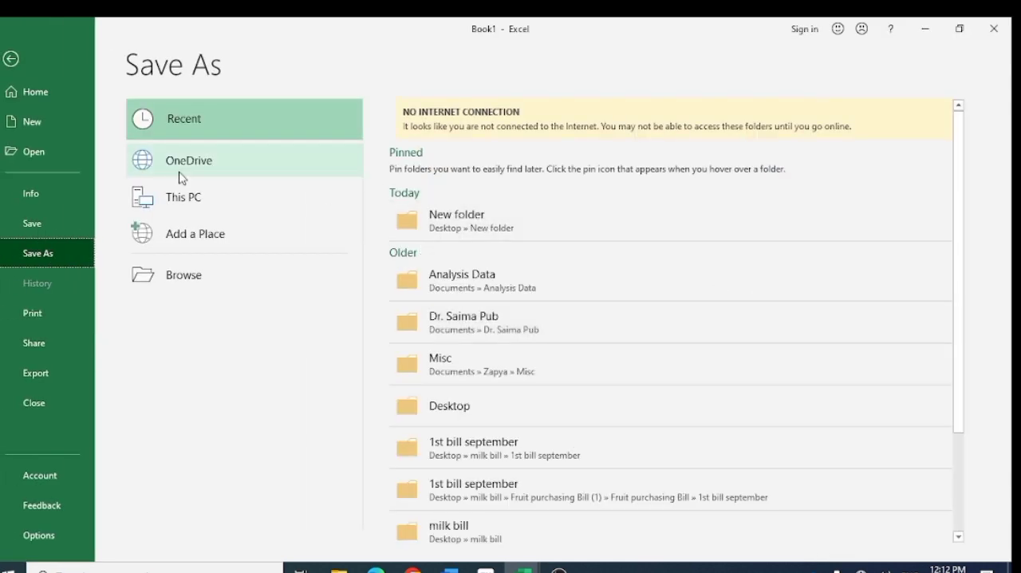
{"action": "left_click", "coordinate": [461, 228]}
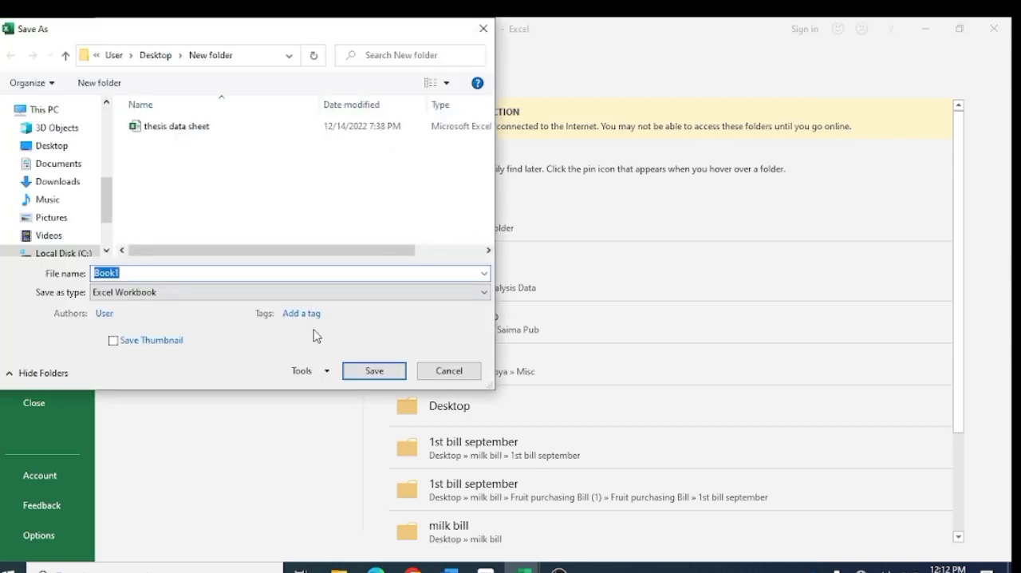
{"action": "left_click", "coordinate": [371, 379]}
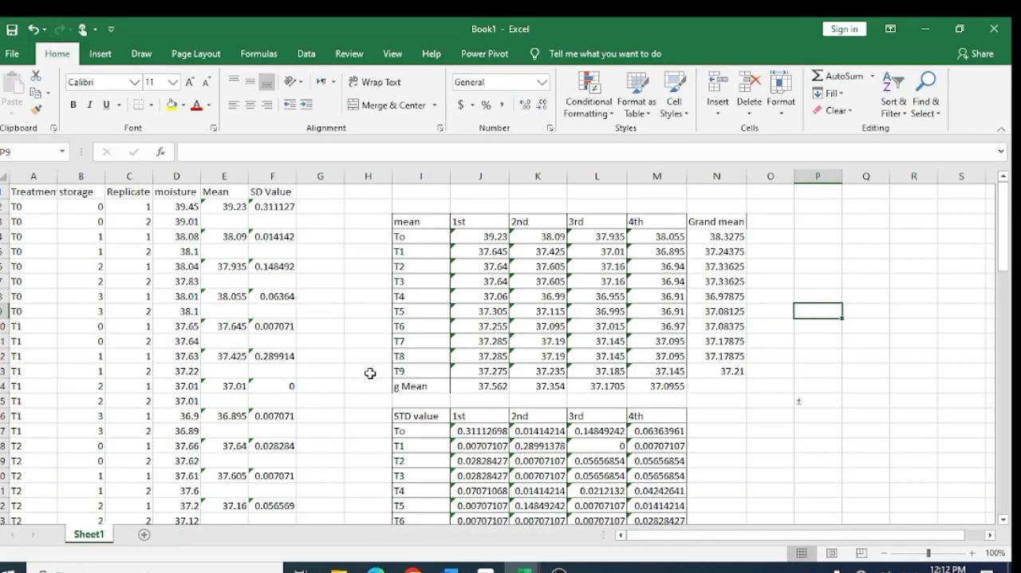
{"action": "scroll", "coordinate": [370, 373], "scroll_direction": "down", "scroll_amount": 13}
{"action": "scroll", "coordinate": [370, 372], "scroll_direction": "up", "scroll_amount": 12}
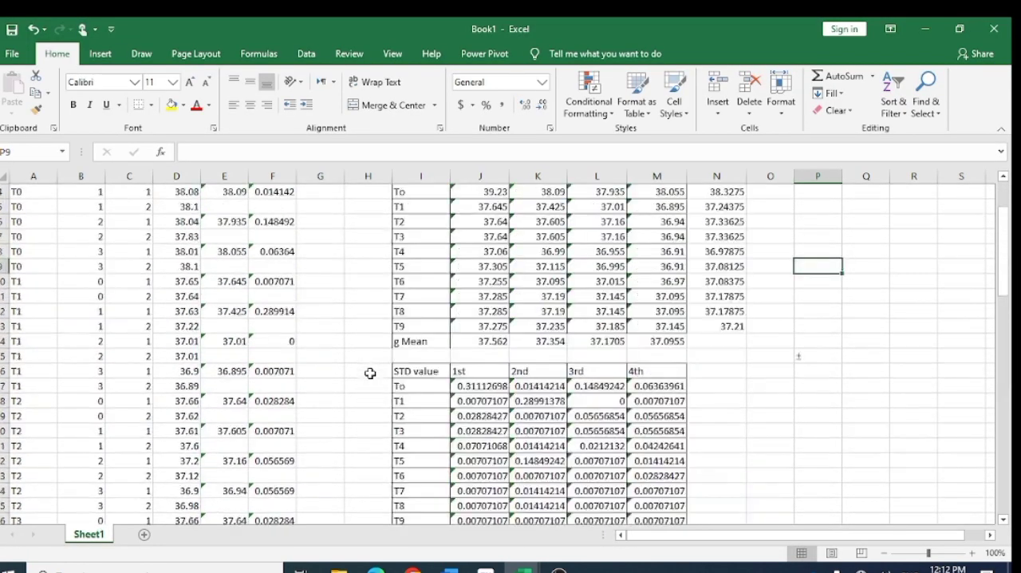